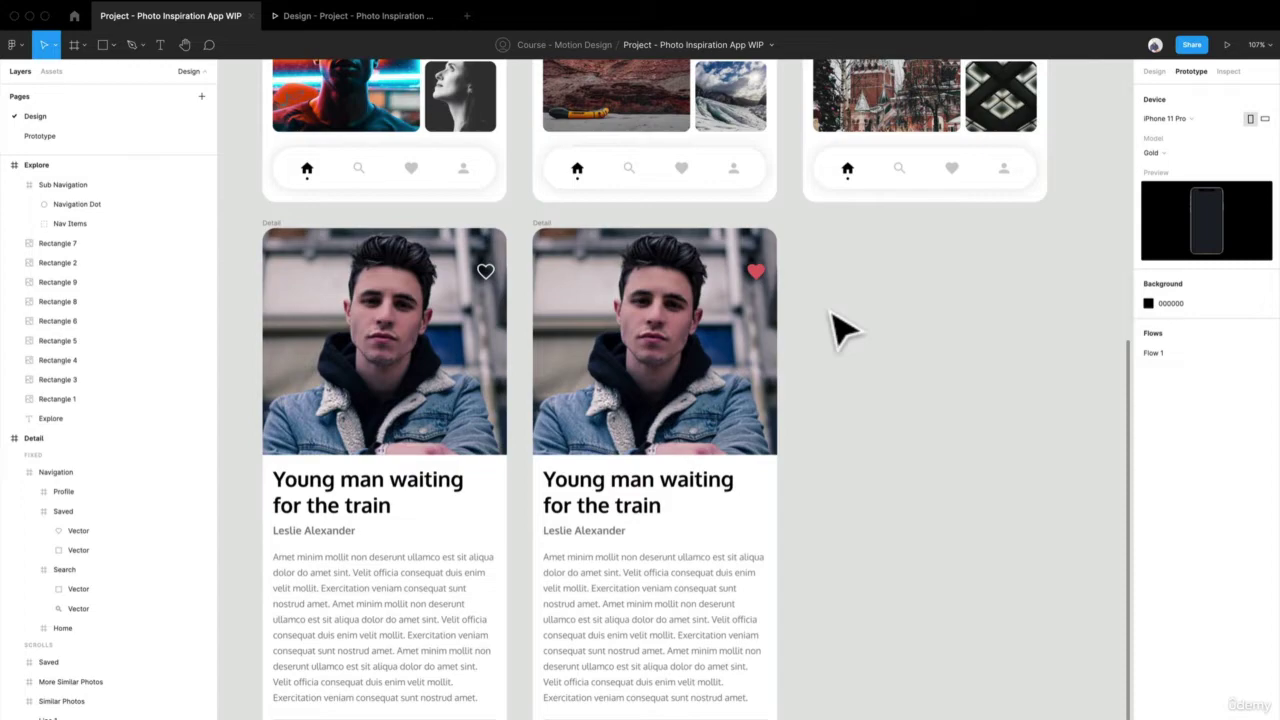
Examine the Explore frames and the two Detail frames, from the header photo and heart icons to the Similar Photos section
scroll(458, 288, "up", 8)
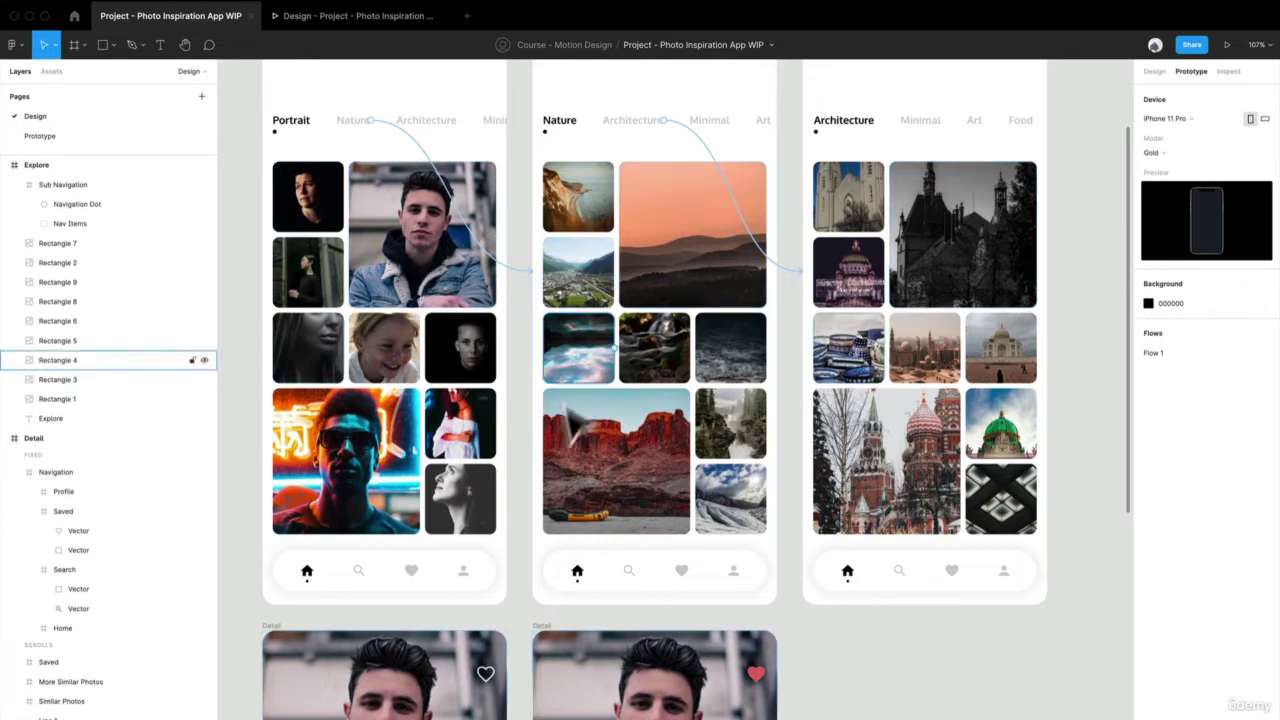
scroll(430, 280, "down", 4)
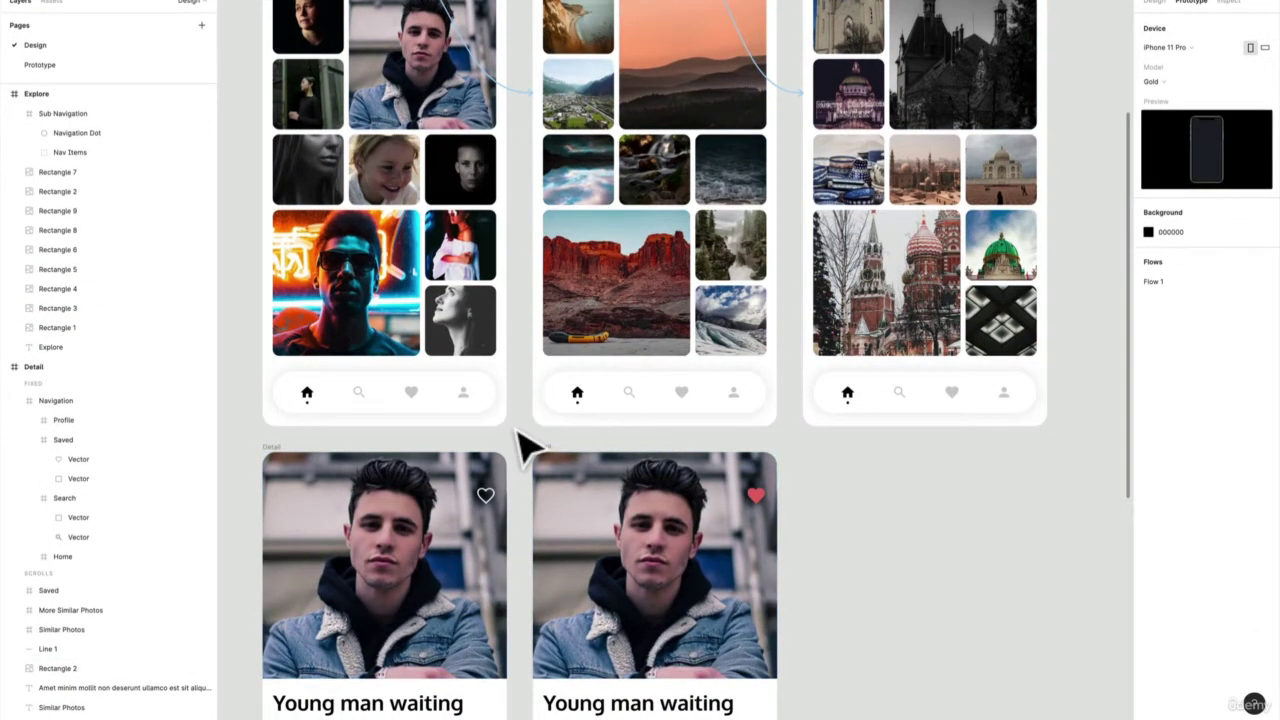
scroll(527, 447, "down", 1)
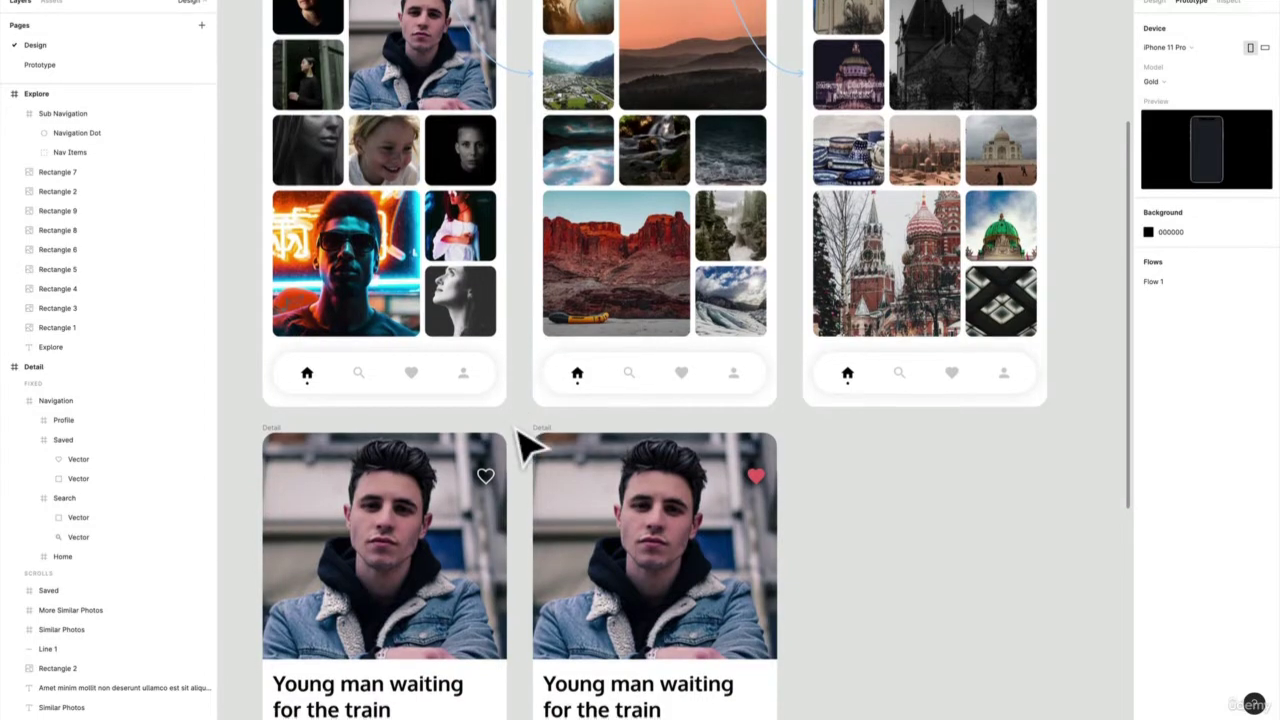
scroll(525, 440, "down", 4)
scroll(455, 445, "down", 6)
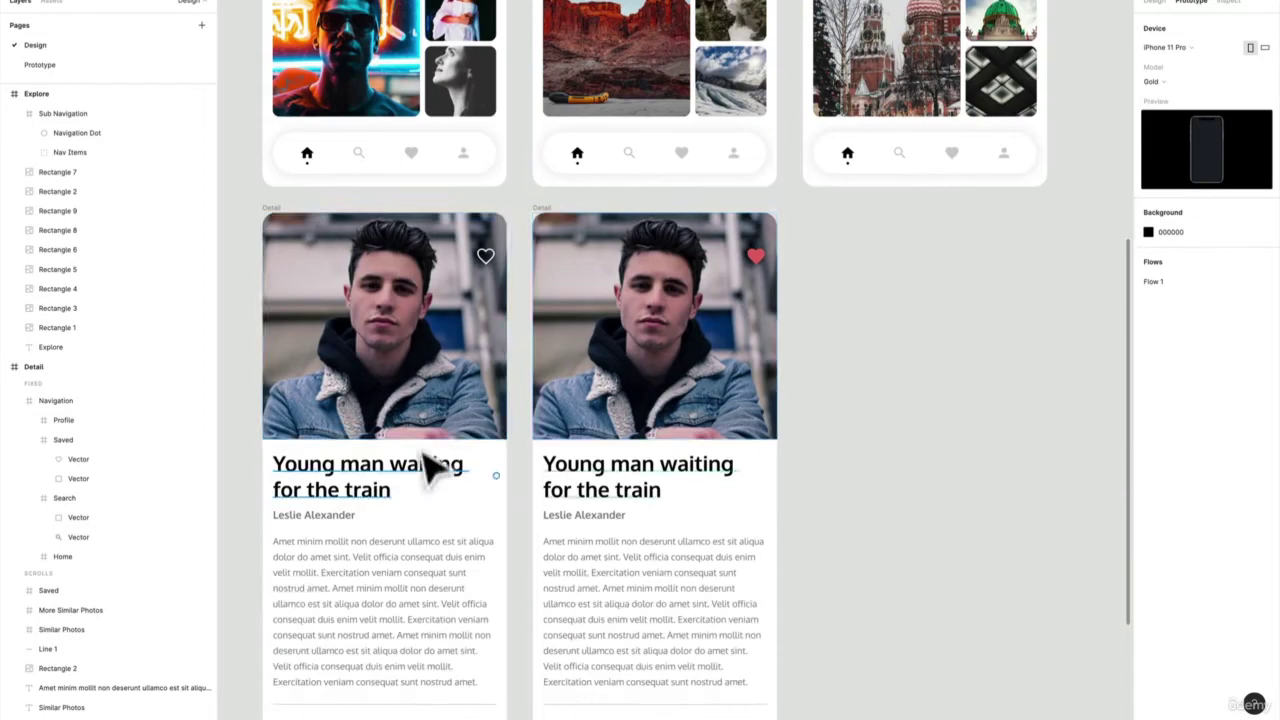
scroll(360, 420, "down", 1)
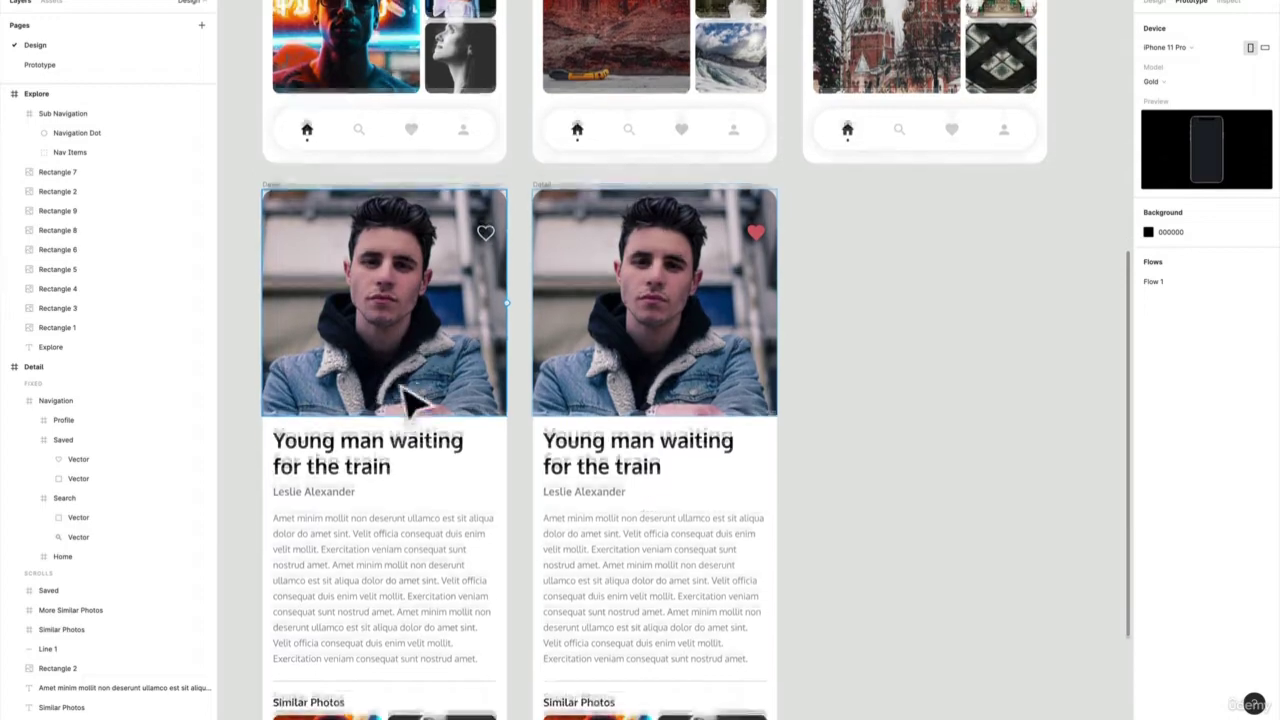
scroll(400, 434, "down", 6)
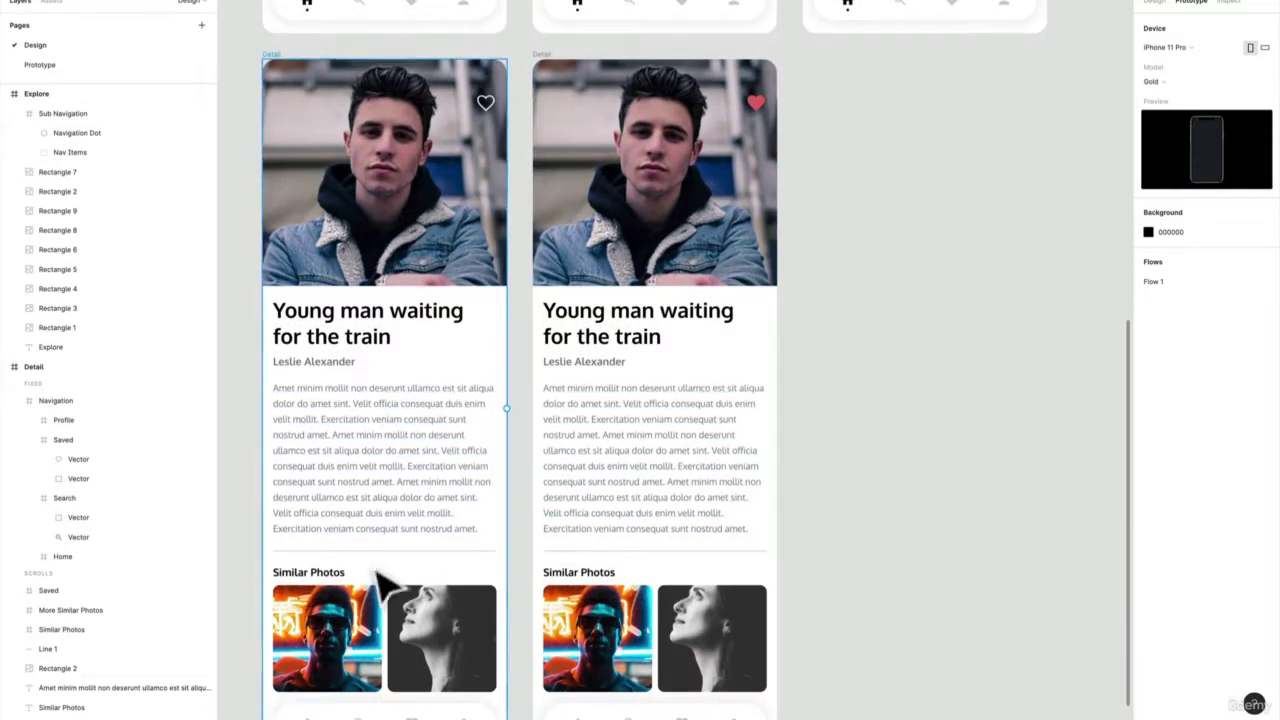
scroll(508, 334, "up", 4)
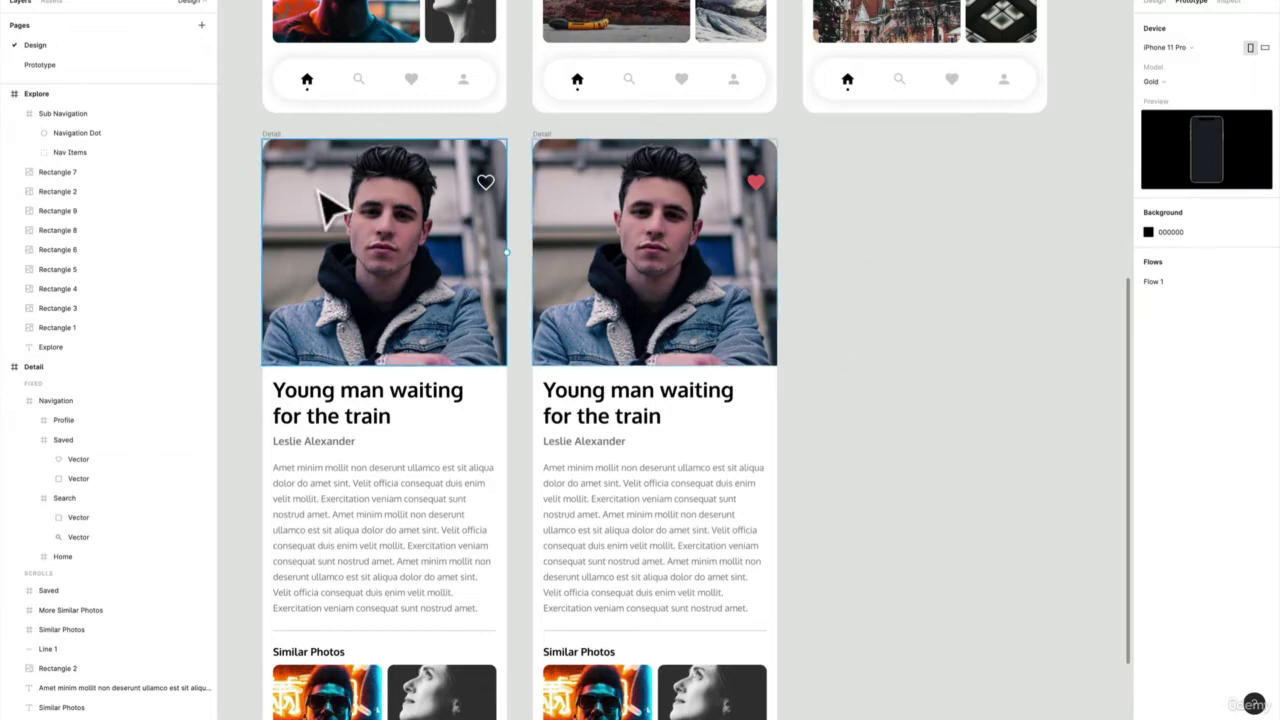
scroll(500, 214, "up", 5)
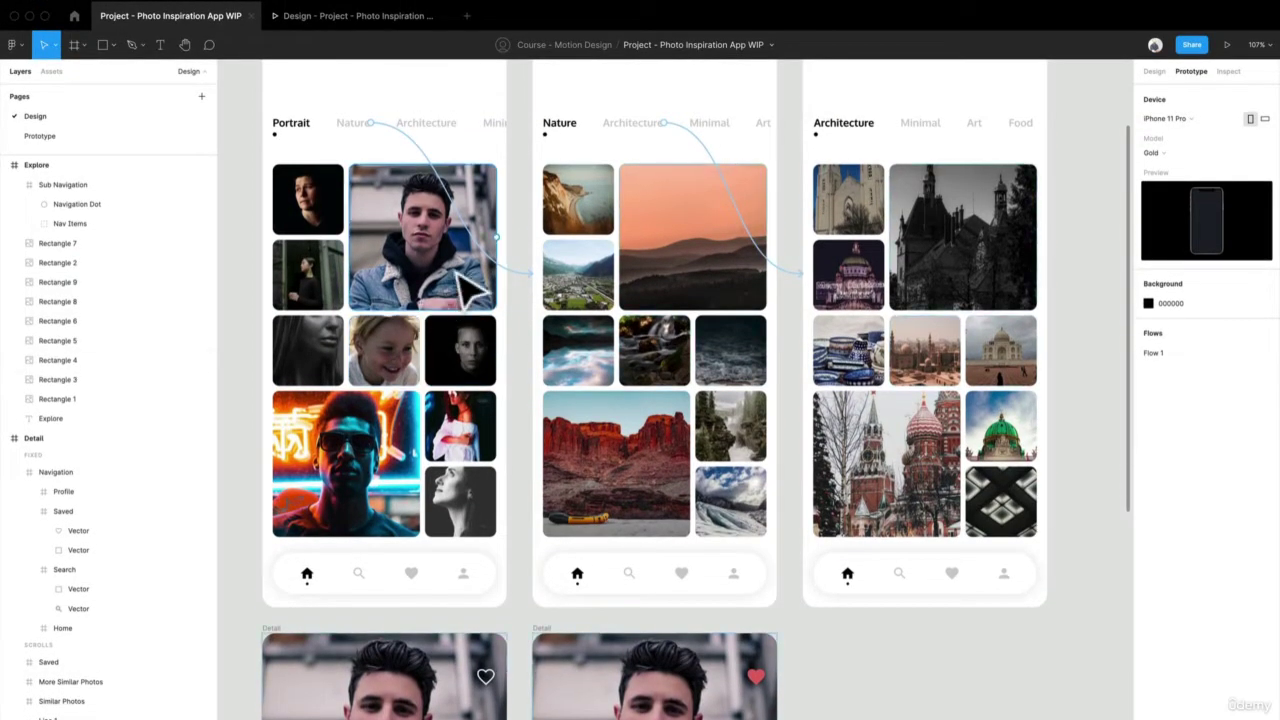
Compare the layer name of the large portrait photo in the Explore frame with that of the first Detail frame's header photo
left_click(457, 277)
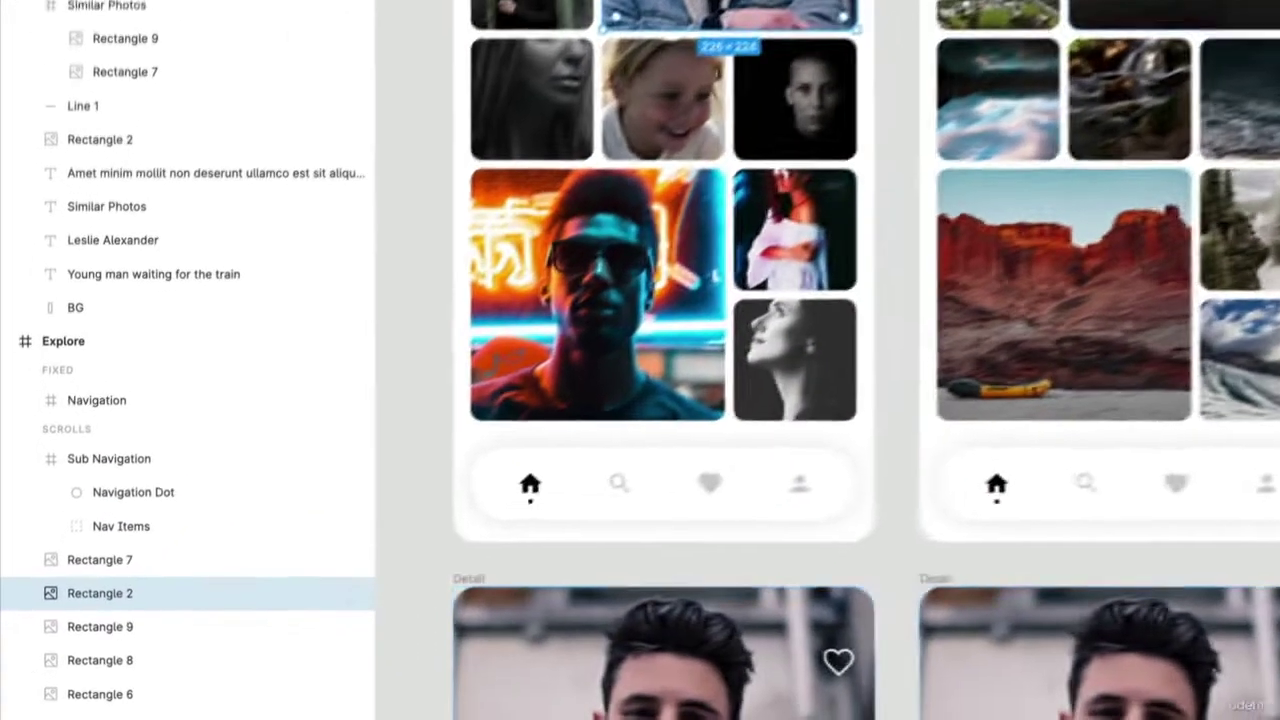
scroll(706, 330, "down", 5)
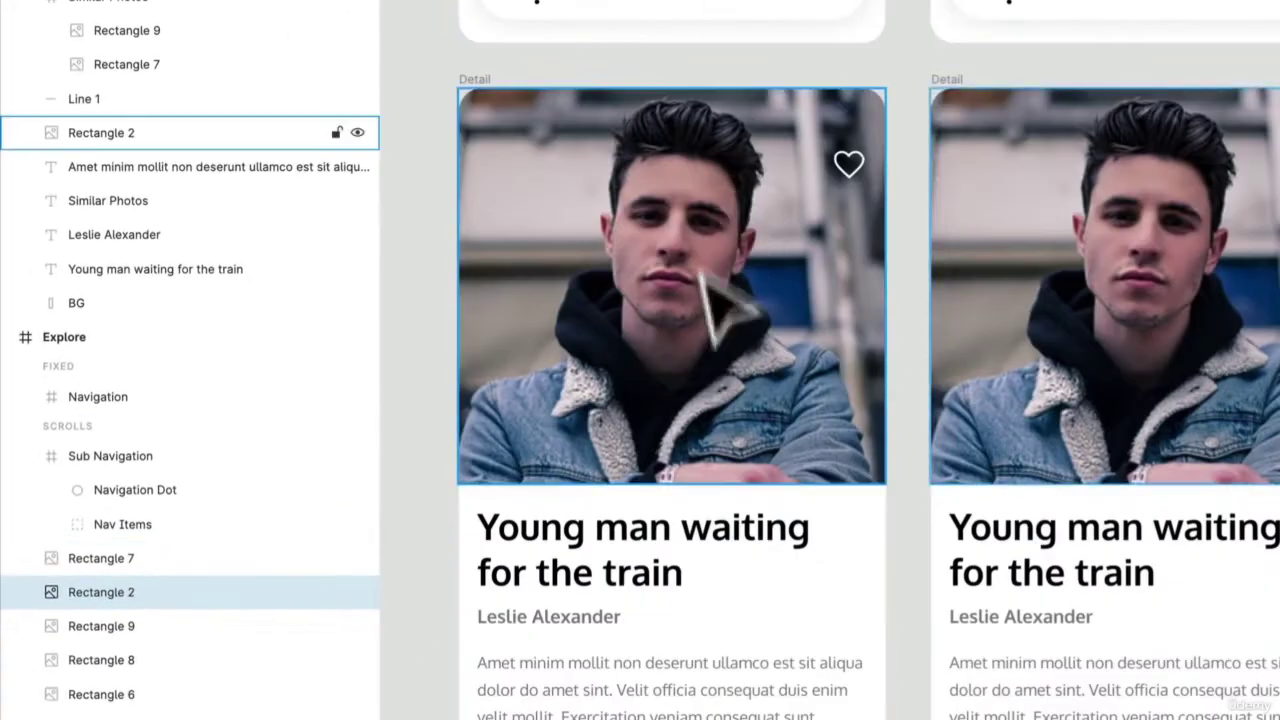
left_click(706, 330)
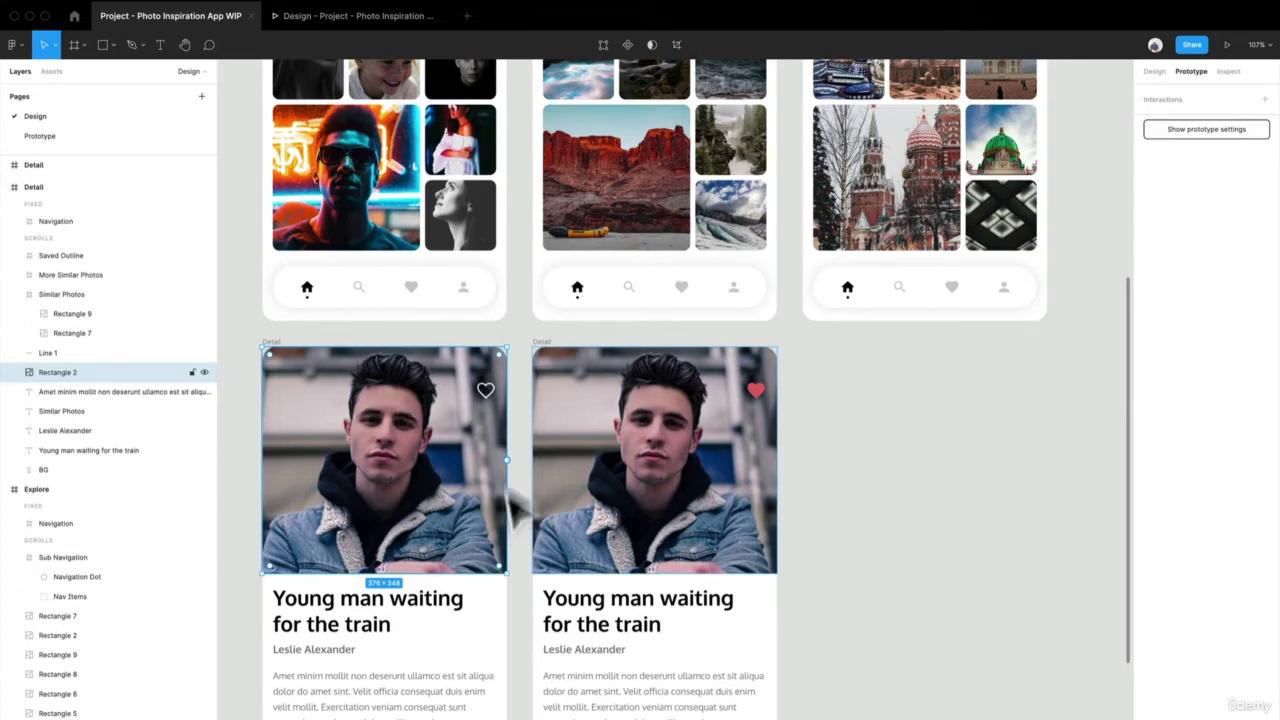
scroll(510, 510, "up", 5)
scroll(491, 257, "down", 2)
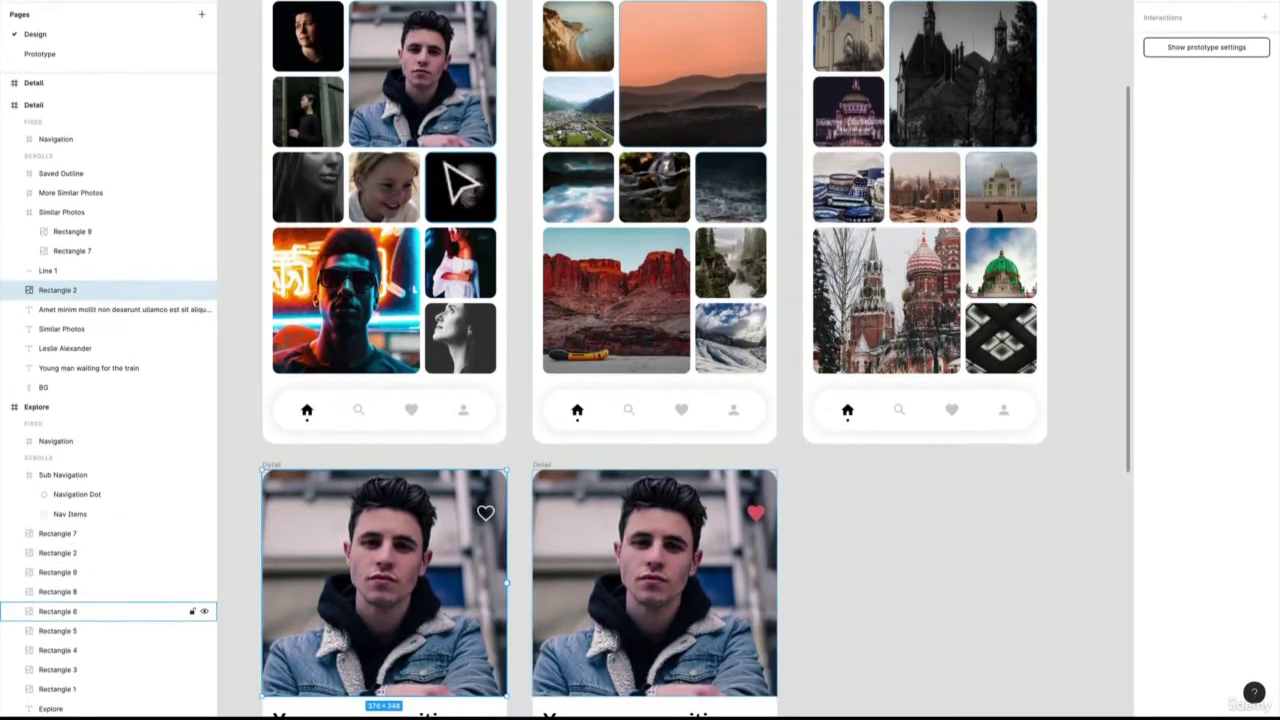
scroll(480, 300, "up", 1)
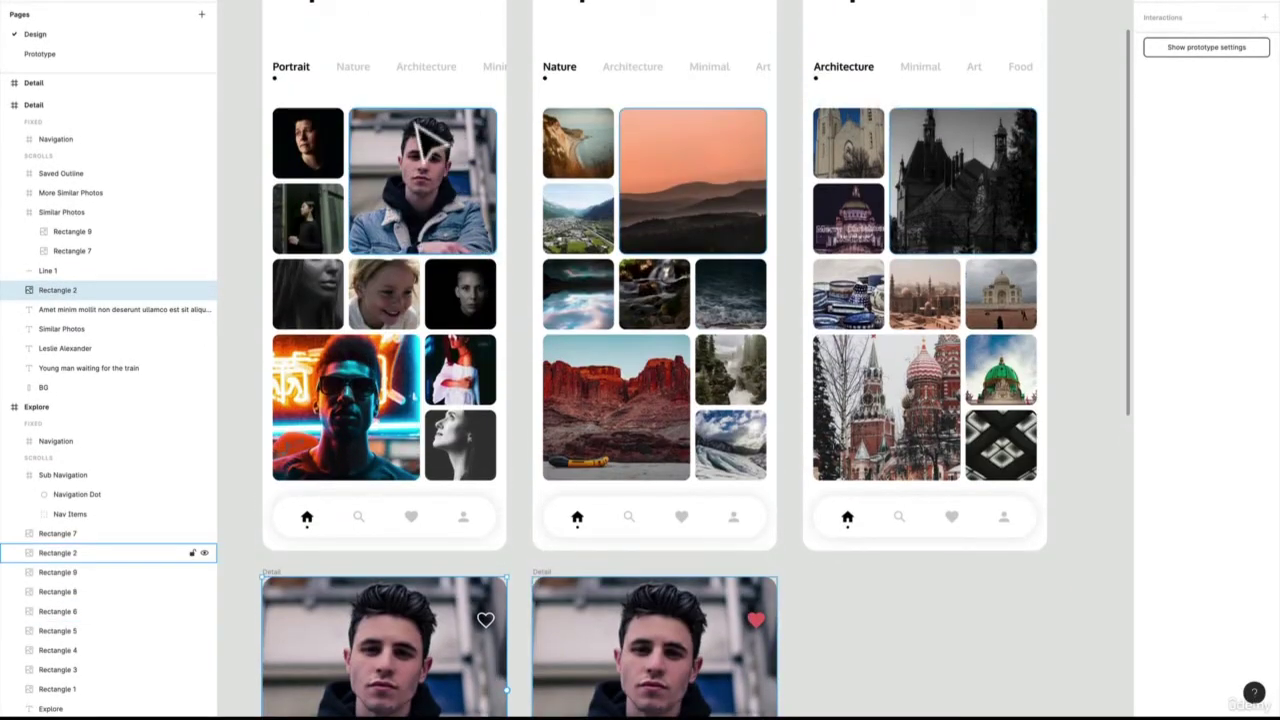
scroll(423, 371, "down", 3)
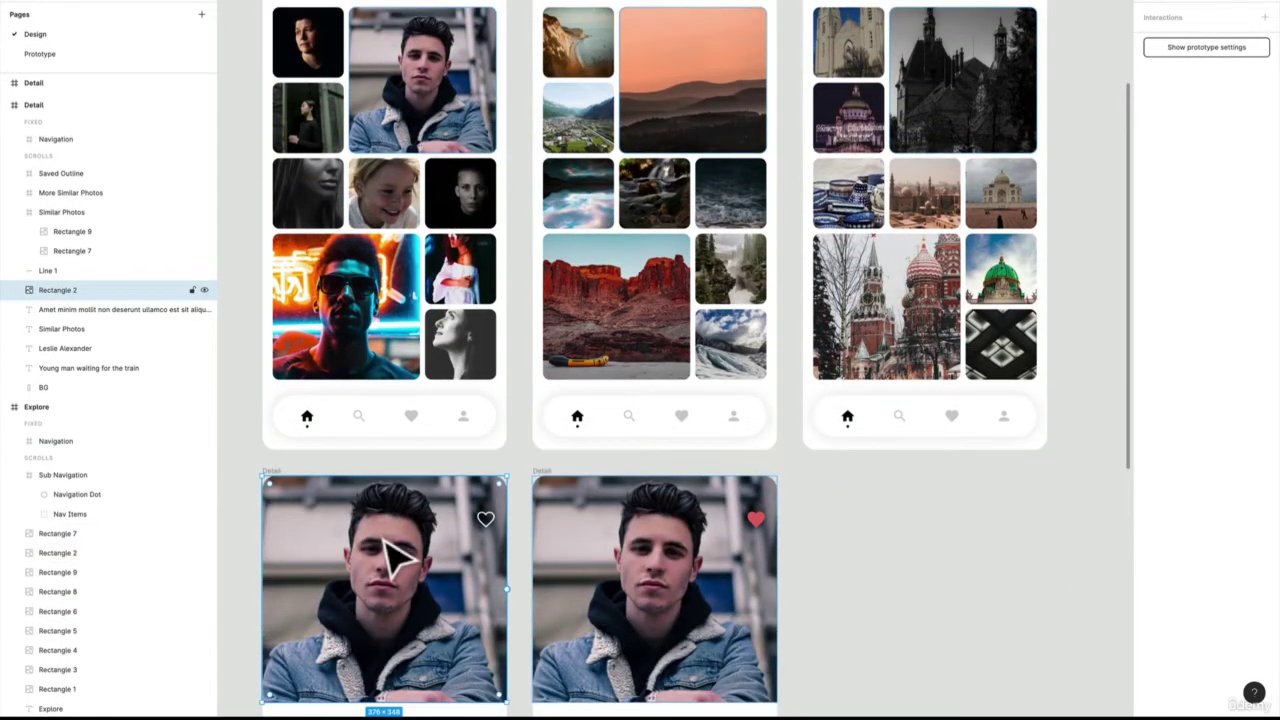
scroll(390, 550, "up", 1)
scroll(409, 190, "down", 7)
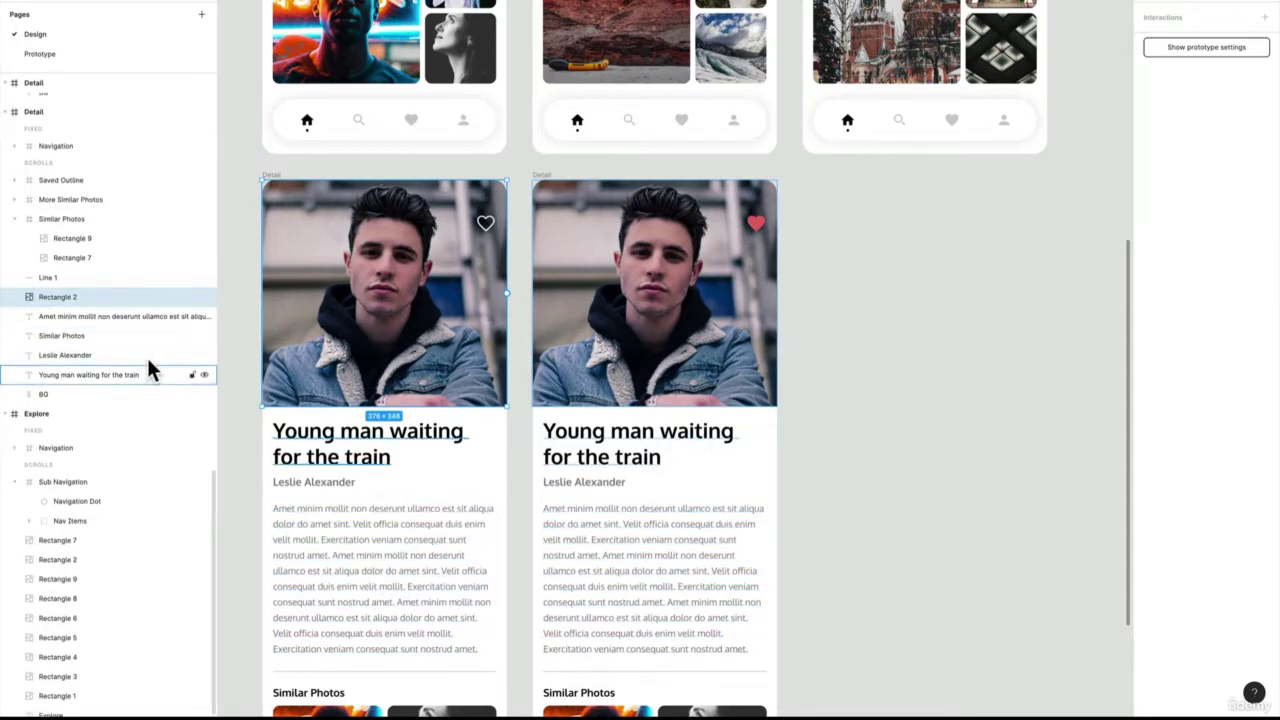
scroll(266, 323, "up", 6)
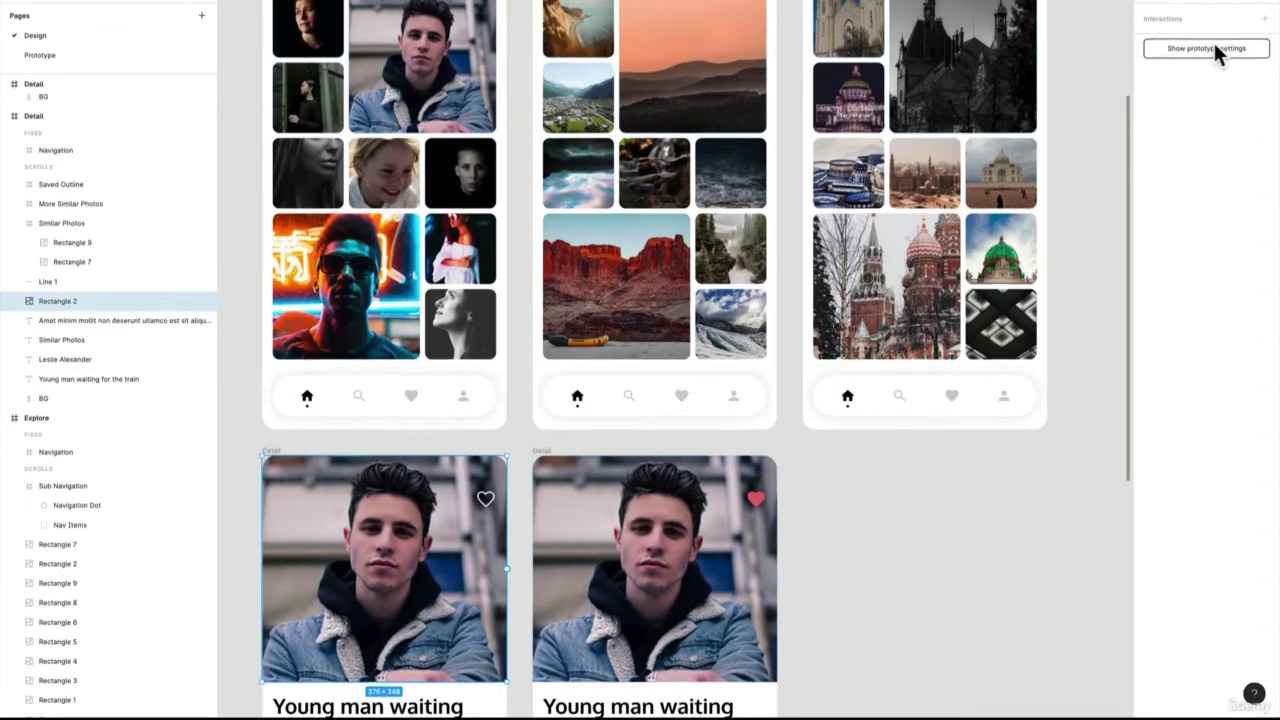
Connect the large portrait photo in the Portrait Explore frame to the first Detail frame with an on-tap Navigate to interaction
left_click(490, 205)
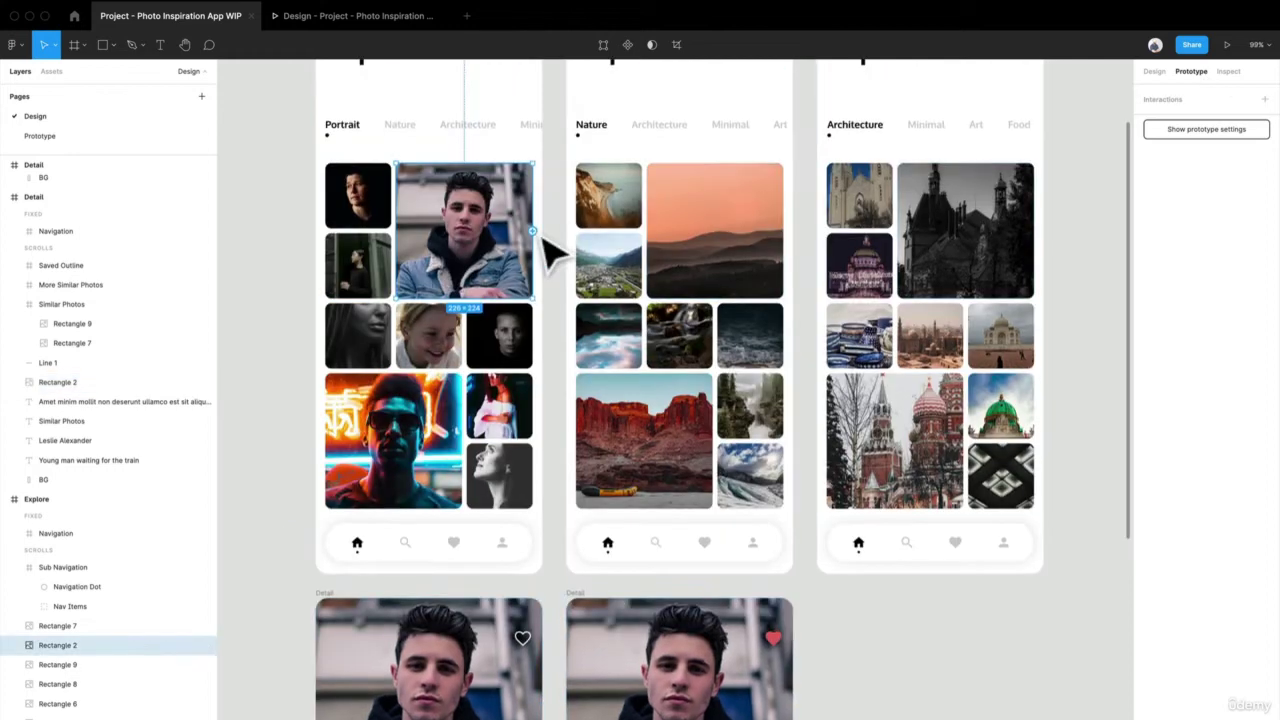
left_click_drag(532, 230, 514, 634)
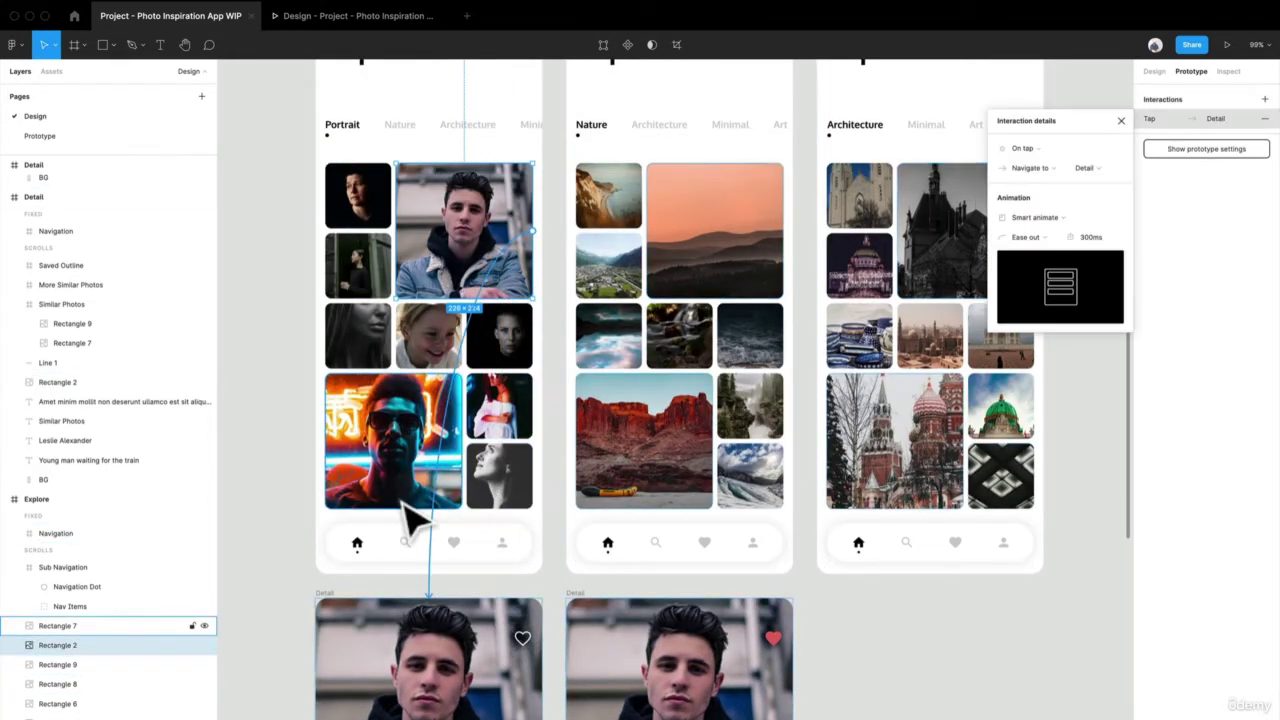
scroll(423, 651, "down", 3)
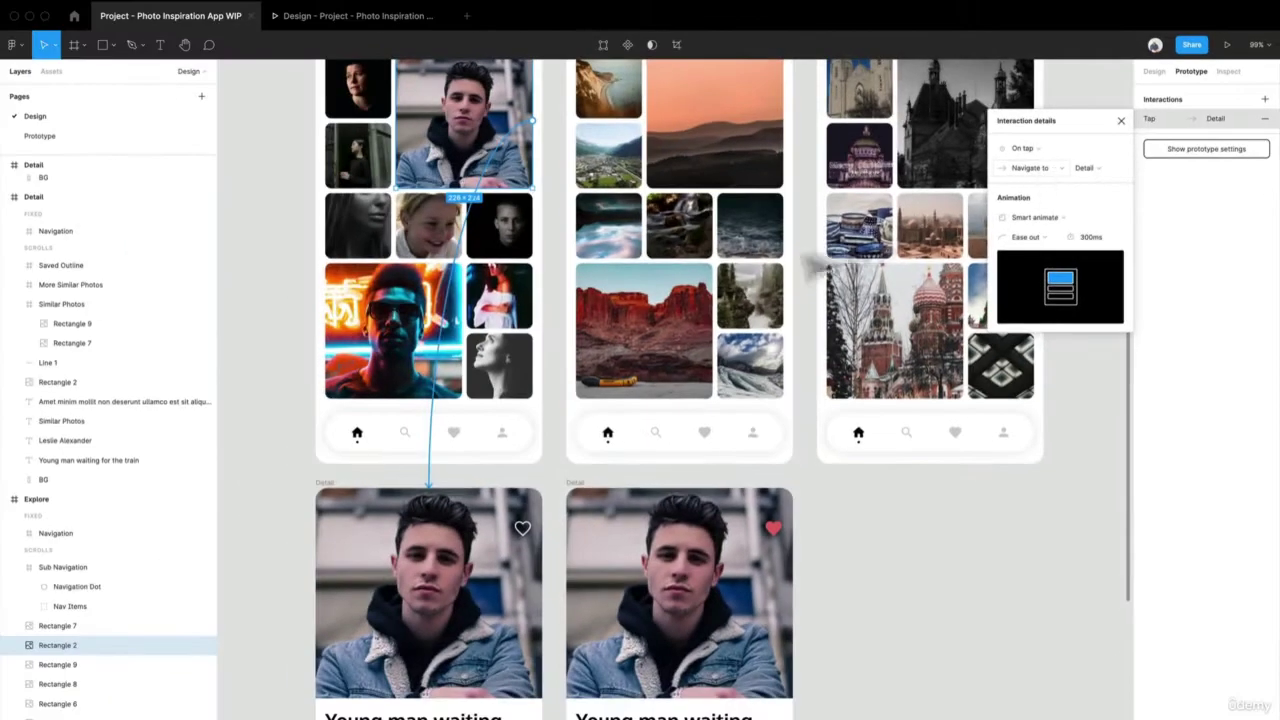
scroll(451, 434, "down", 5)
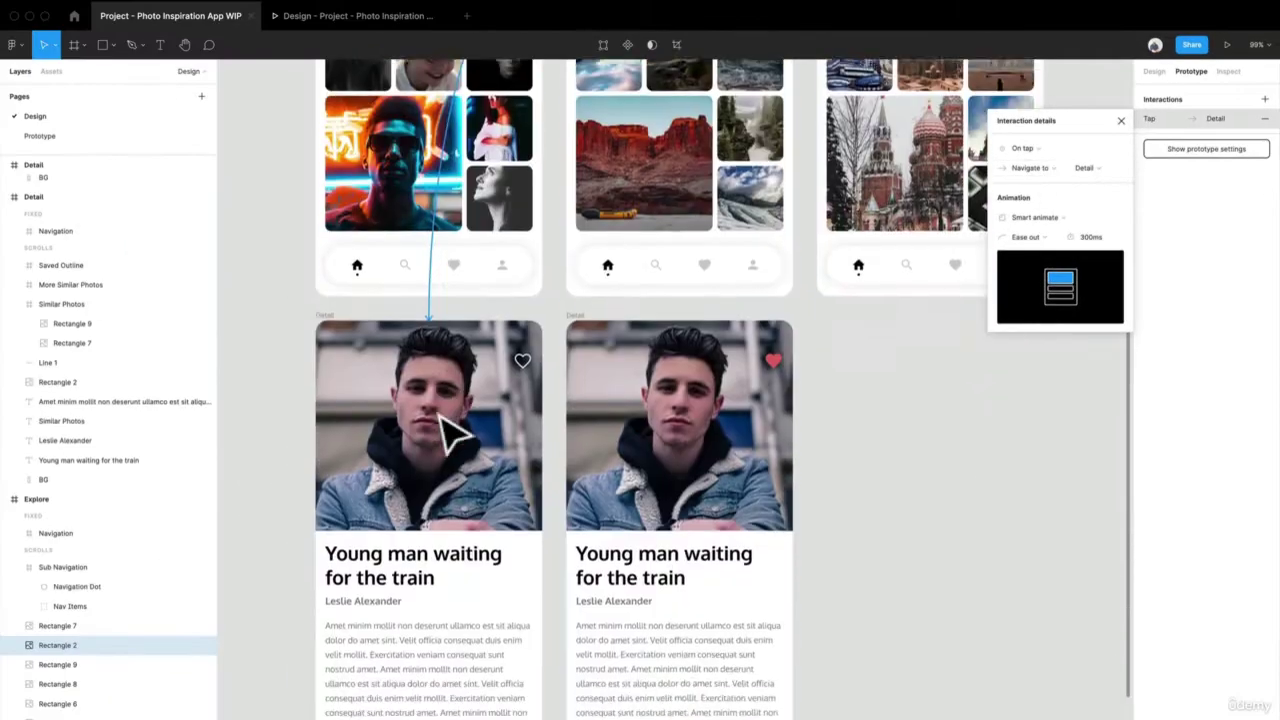
Switch to the prototype preview, restart the flow, and test opening the portrait photo's detail screen, returning home and opening it again
left_click(365, 20)
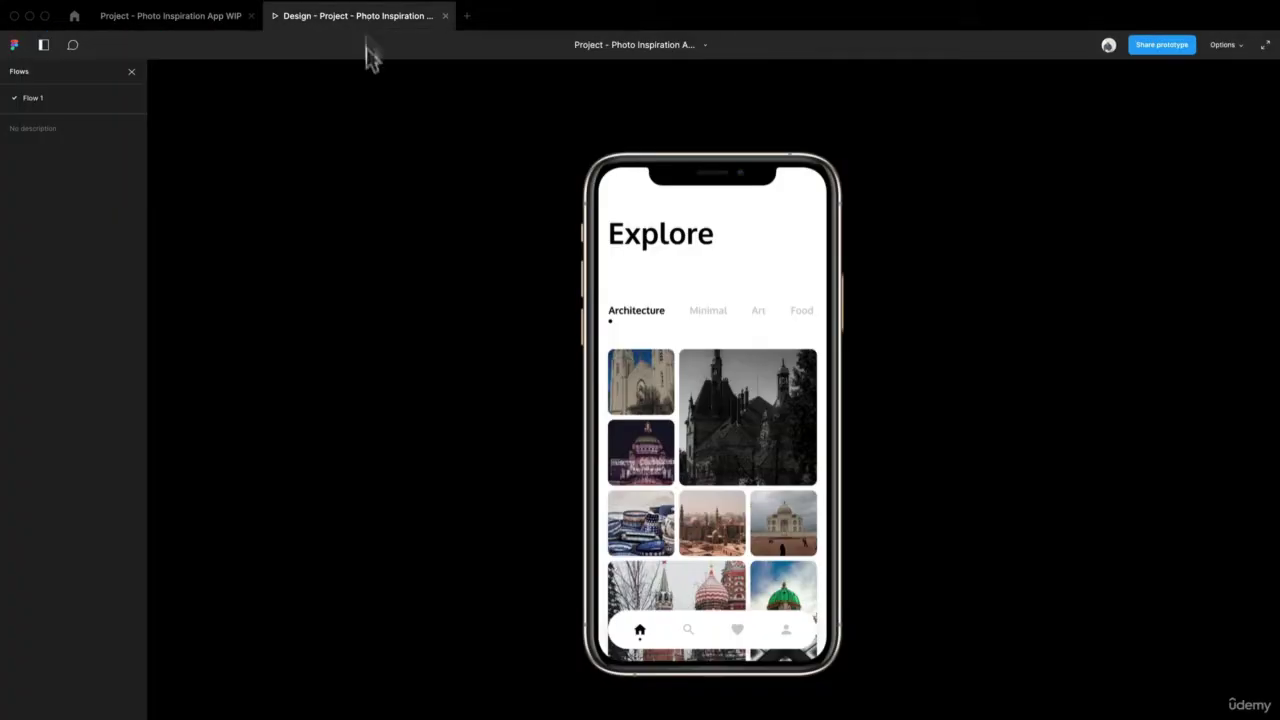
key("r")
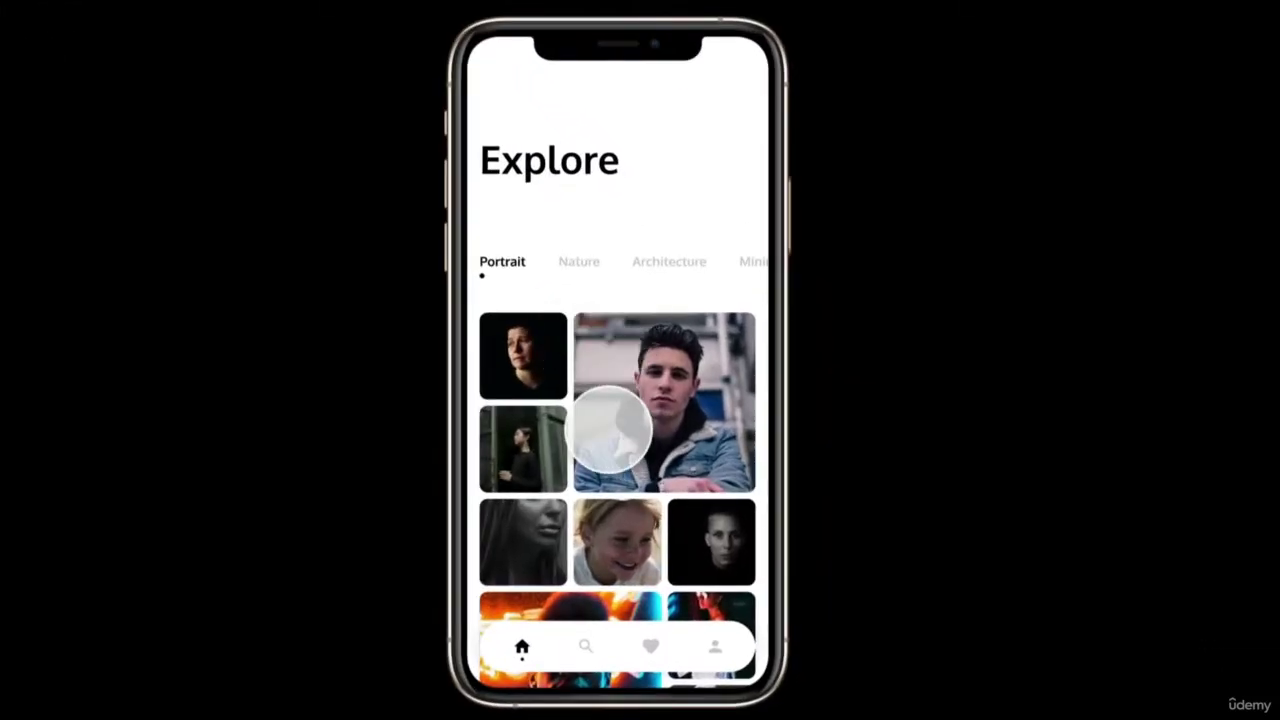
left_click(608, 429)
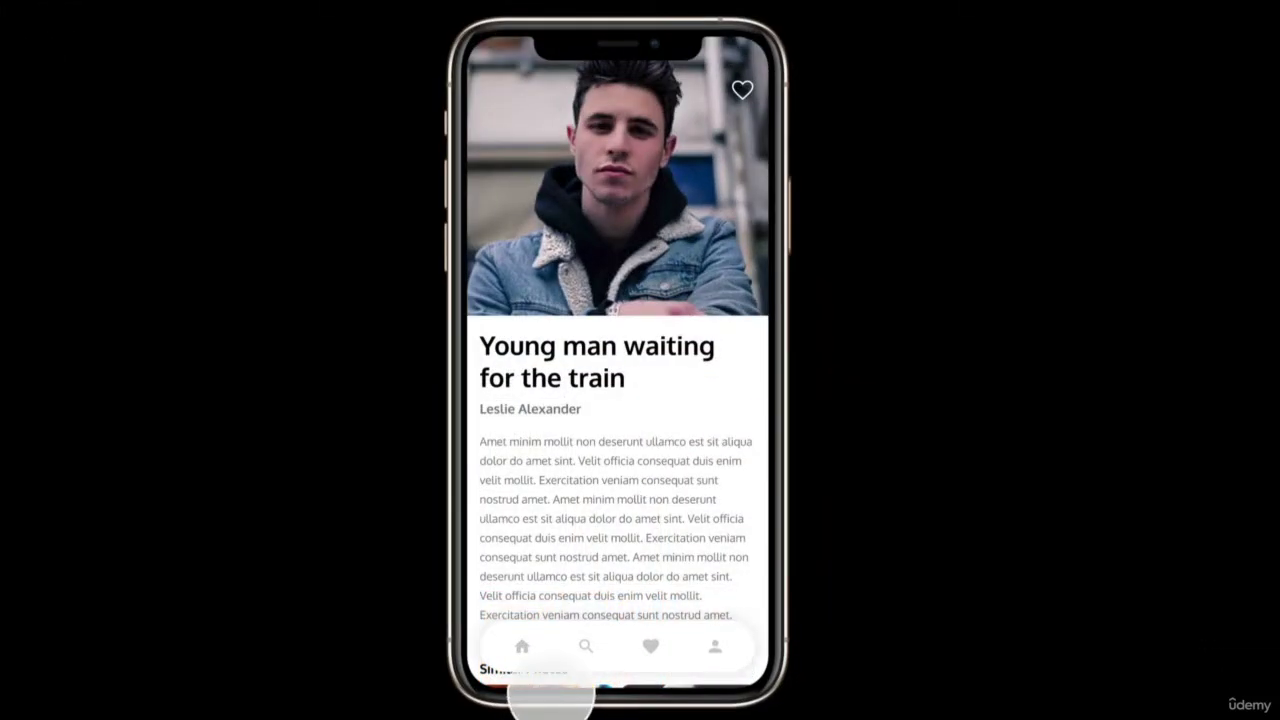
left_click(524, 650)
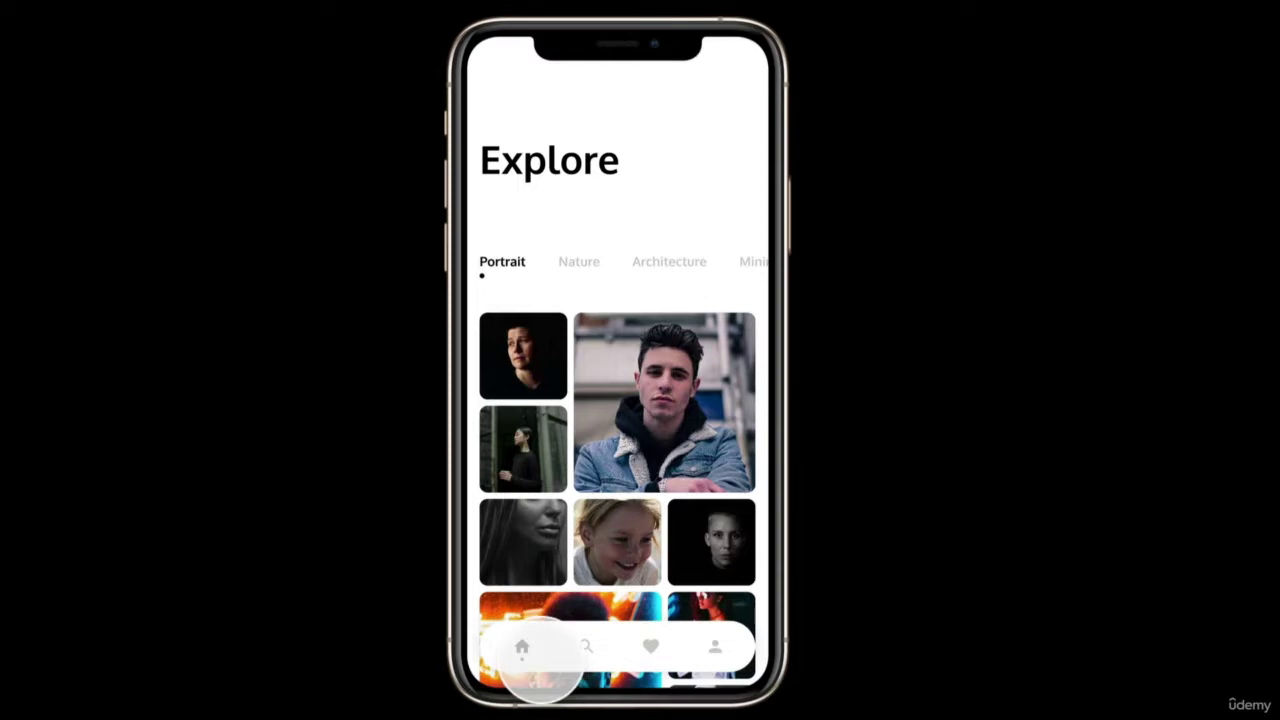
left_click(684, 462)
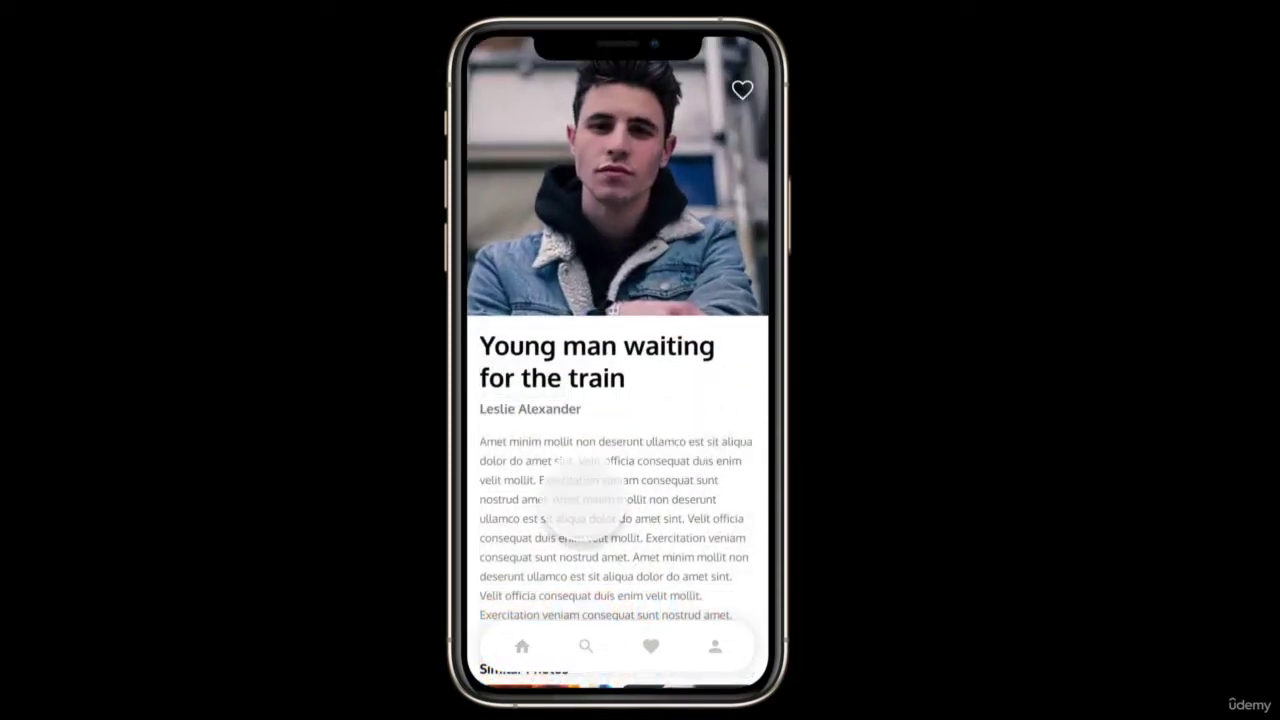
Check scrolling on the previewed detail screen, return to Explore and replay the transition from the large portrait photo
left_click_drag(578, 492, 757, 300)
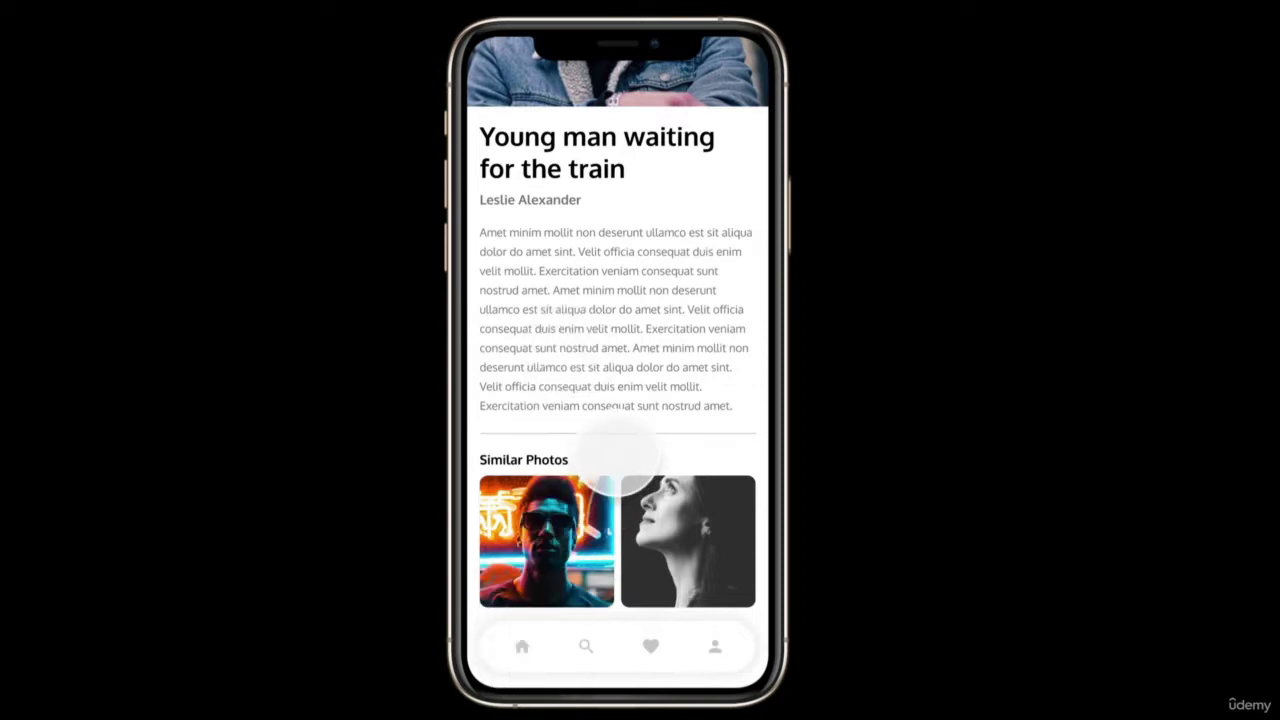
scroll(620, 445, "up", 5)
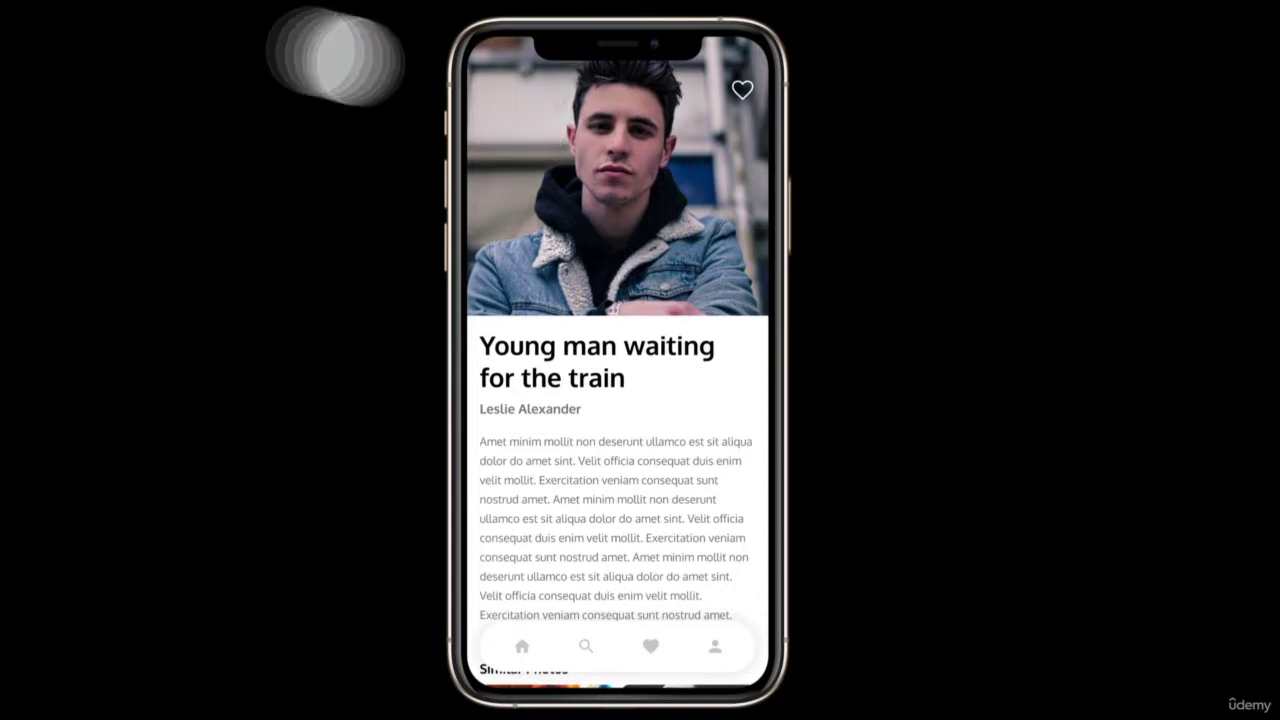
left_click(644, 198)
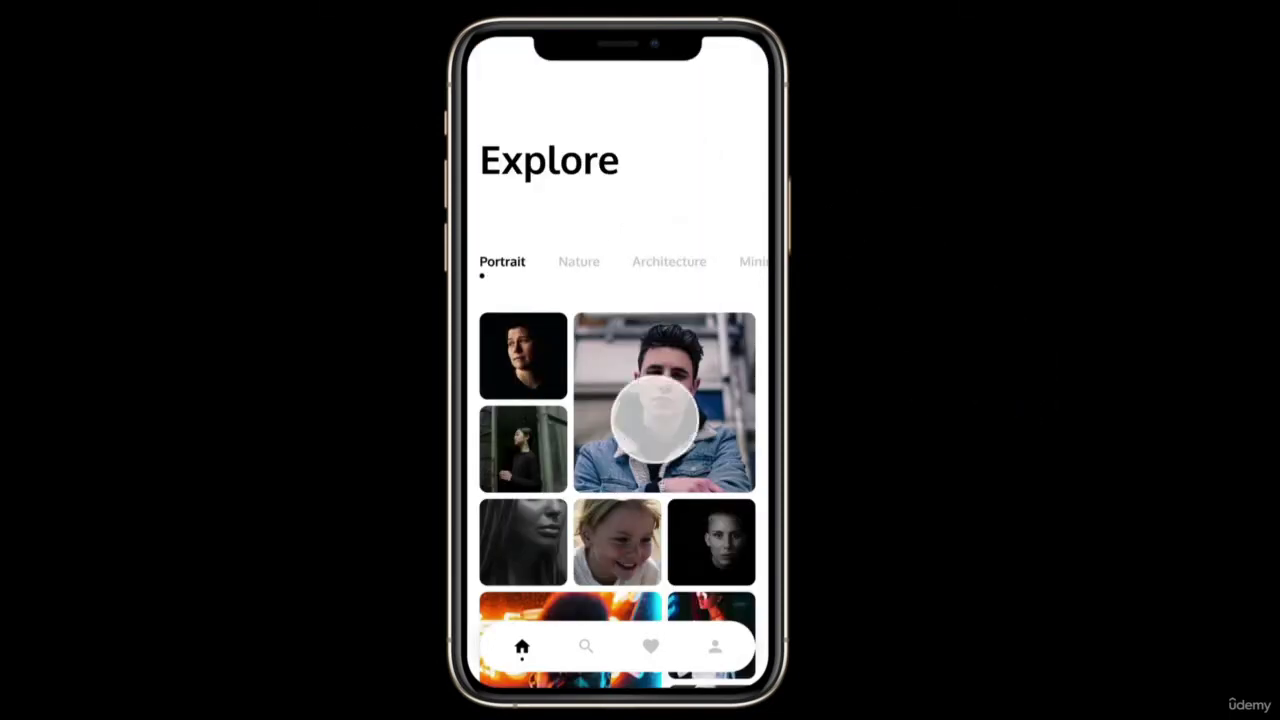
left_click(654, 417)
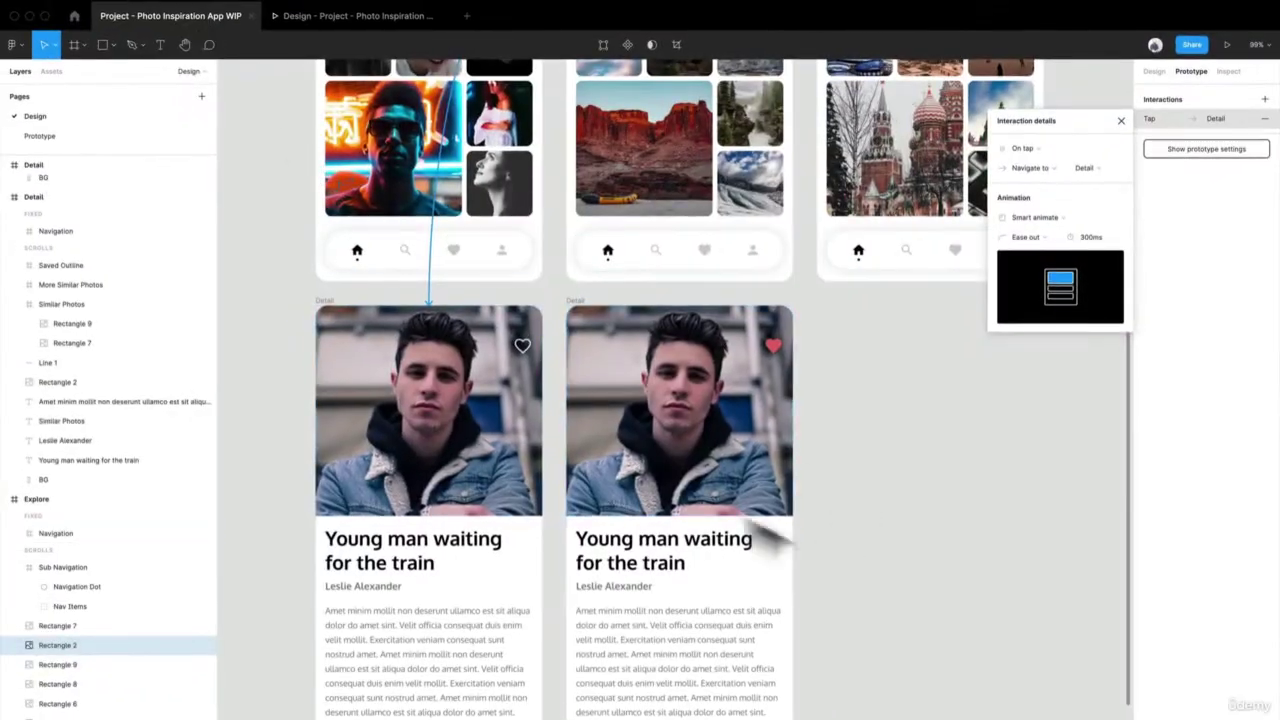
Return to the design file and compare the two Detail frames, from the outlined and red hearts to the bottom navigation
scroll(508, 423, "up", 5)
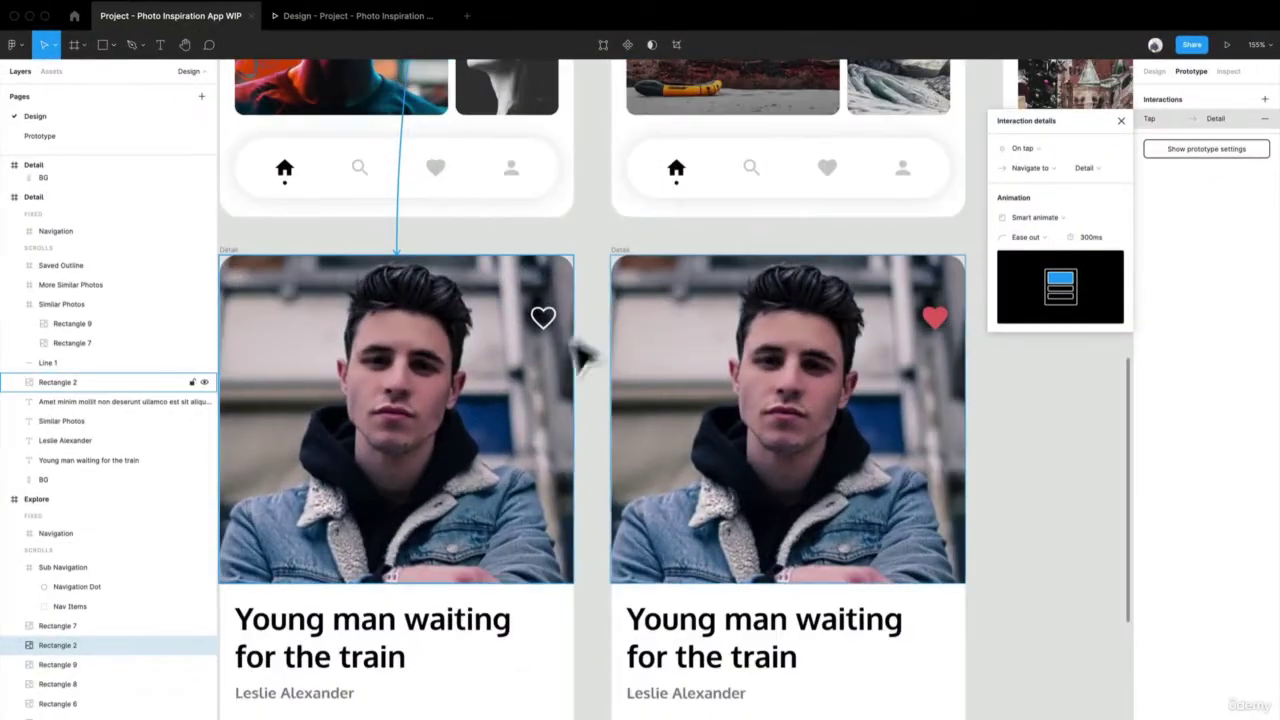
left_click_drag(600, 286, 660, 235)
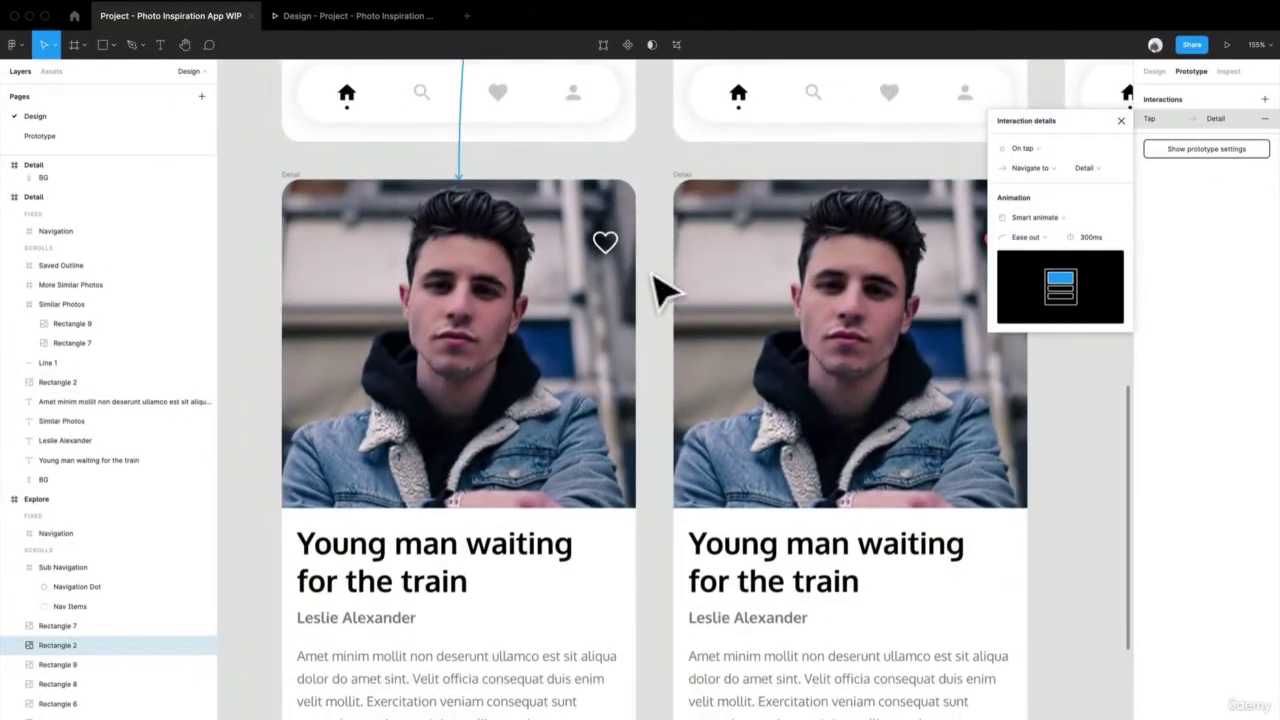
scroll(660, 288, "down", 5)
scroll(655, 290, "down", 5)
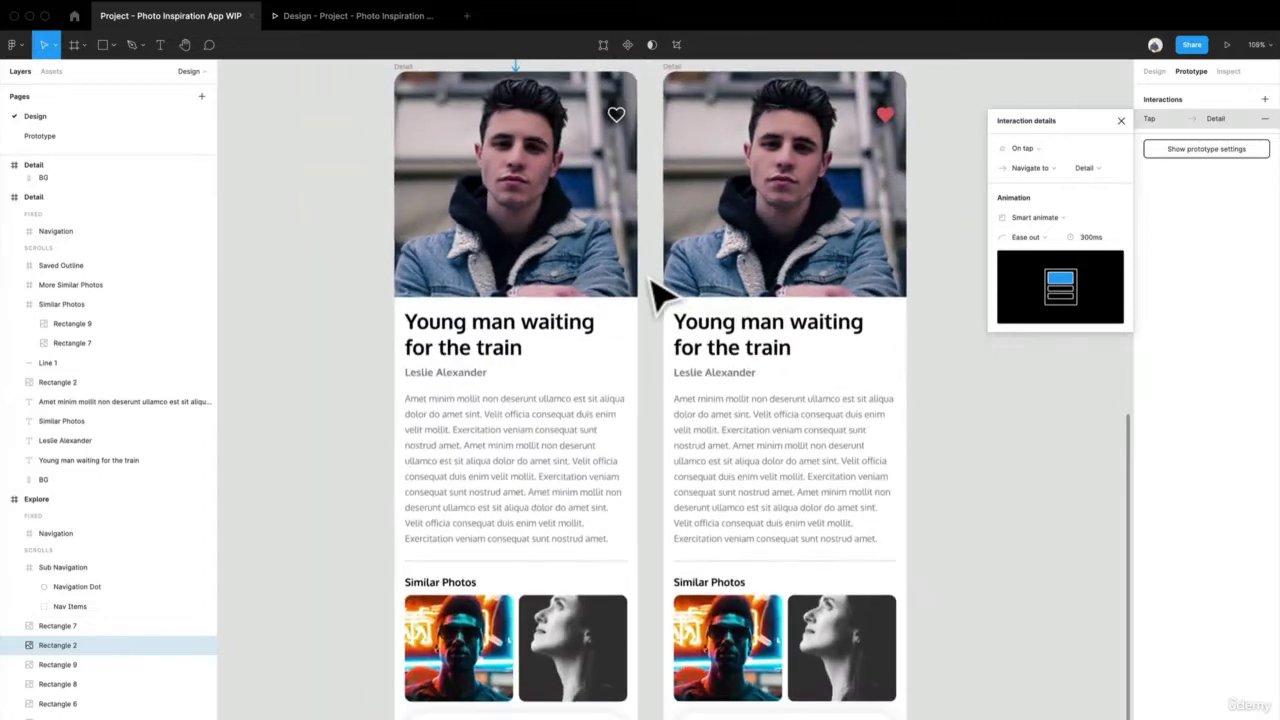
left_click_drag(646, 520, 706, 340)
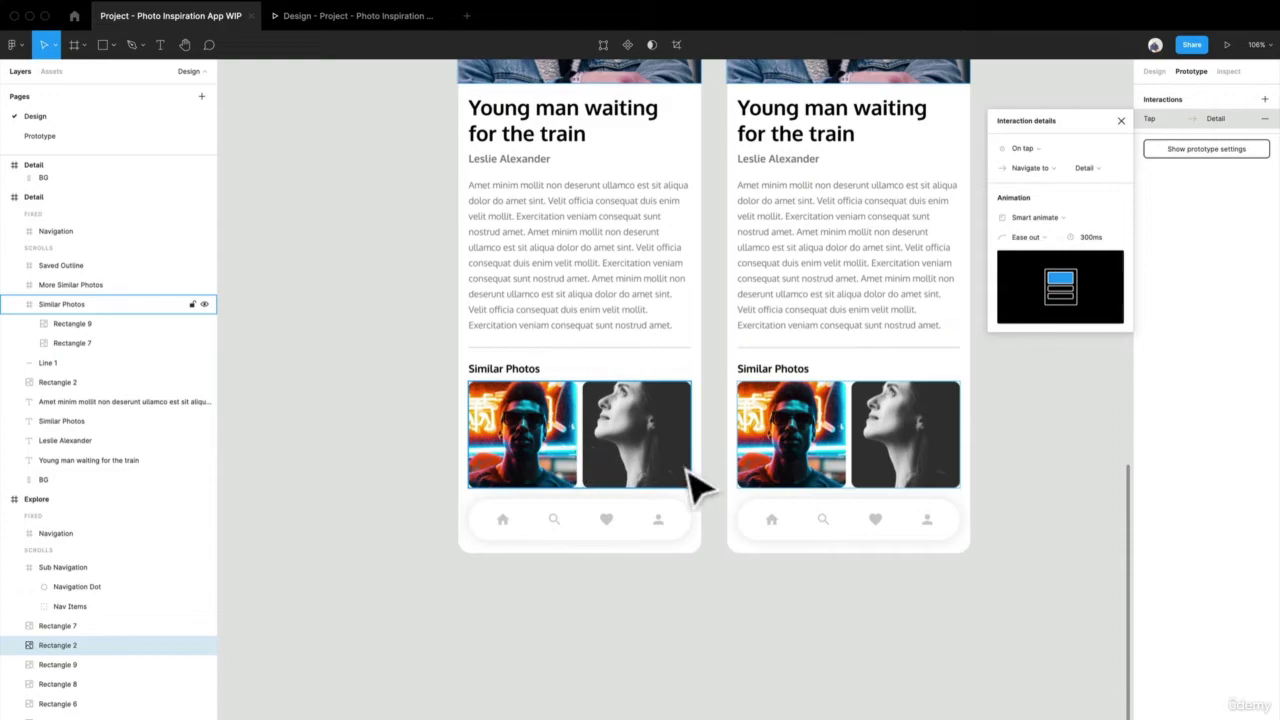
scroll(686, 469, "up", 6)
scroll(686, 469, "down", 1)
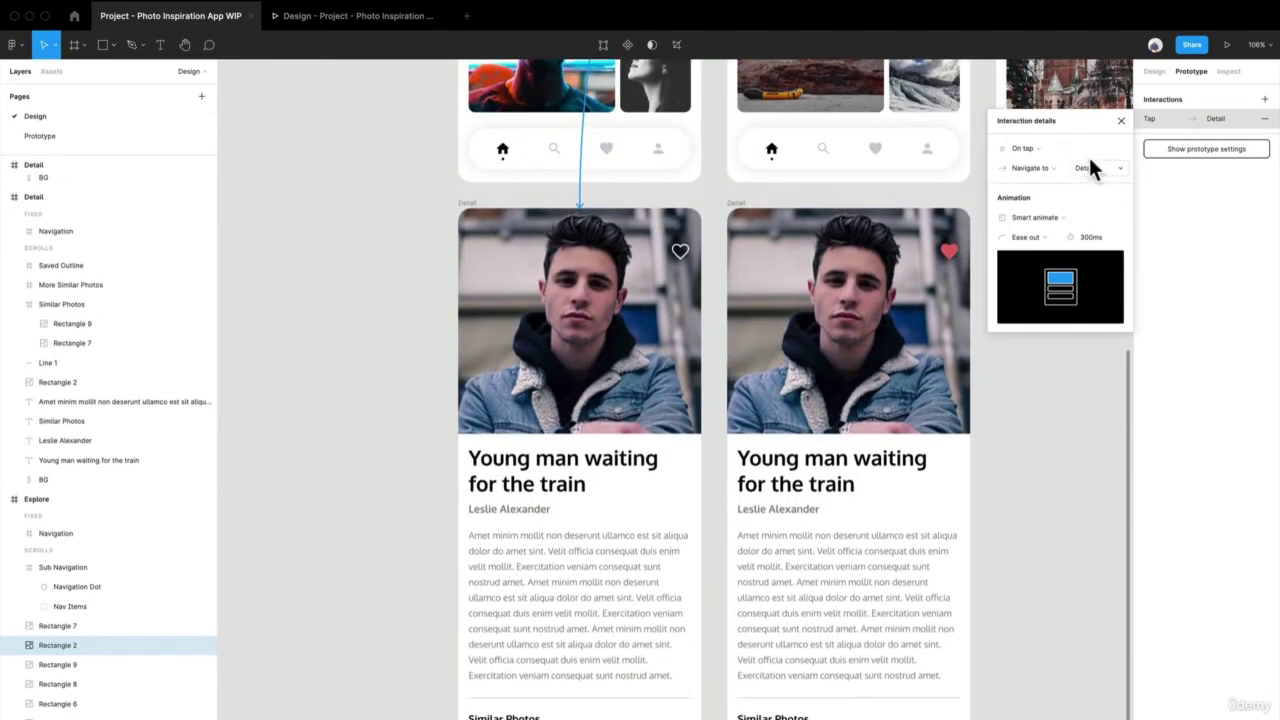
Switch from prototype to design properties and clear the selection beside the Detail frames
left_click(1154, 71)
left_click_drag(1040, 378, 868, 330)
left_click(945, 346)
scroll(944, 349, "down", 2)
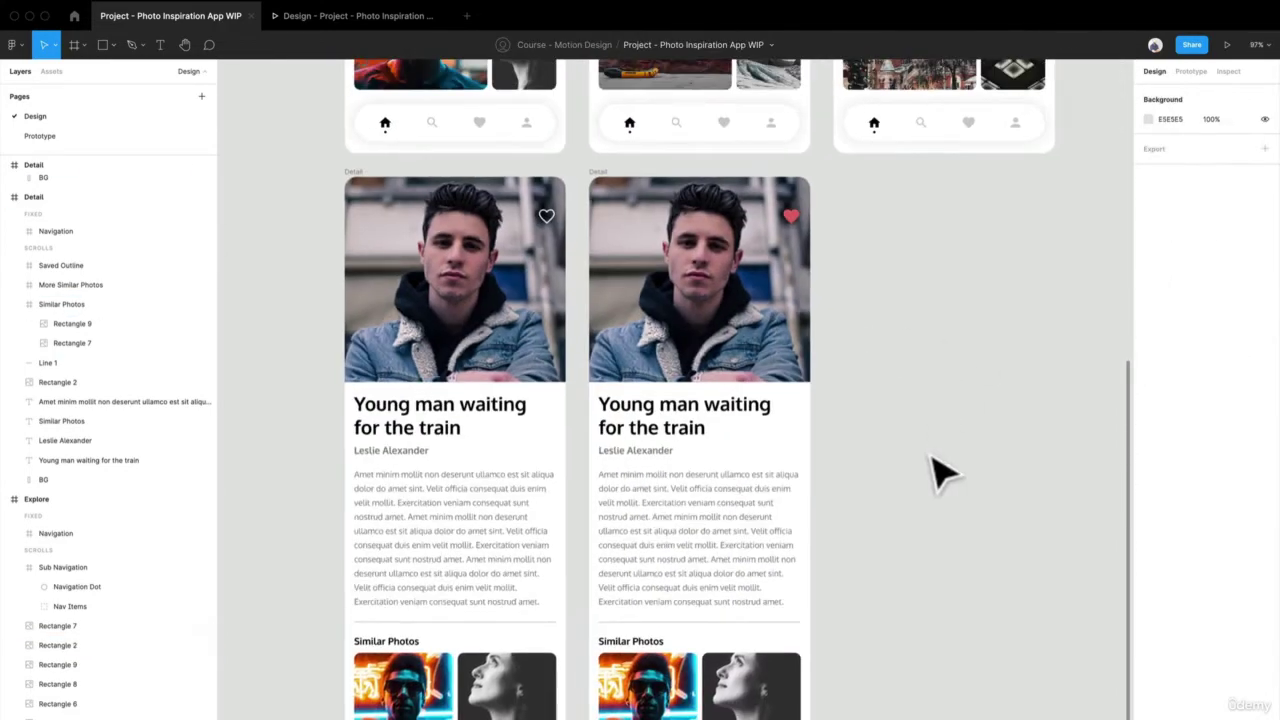
Move the red-heart Detail frame under the third Explore screen, leaving a frame-wide gap beside the outlined-heart Detail frame
left_click_drag(931, 457, 882, 368)
scroll(868, 340, "up", 1)
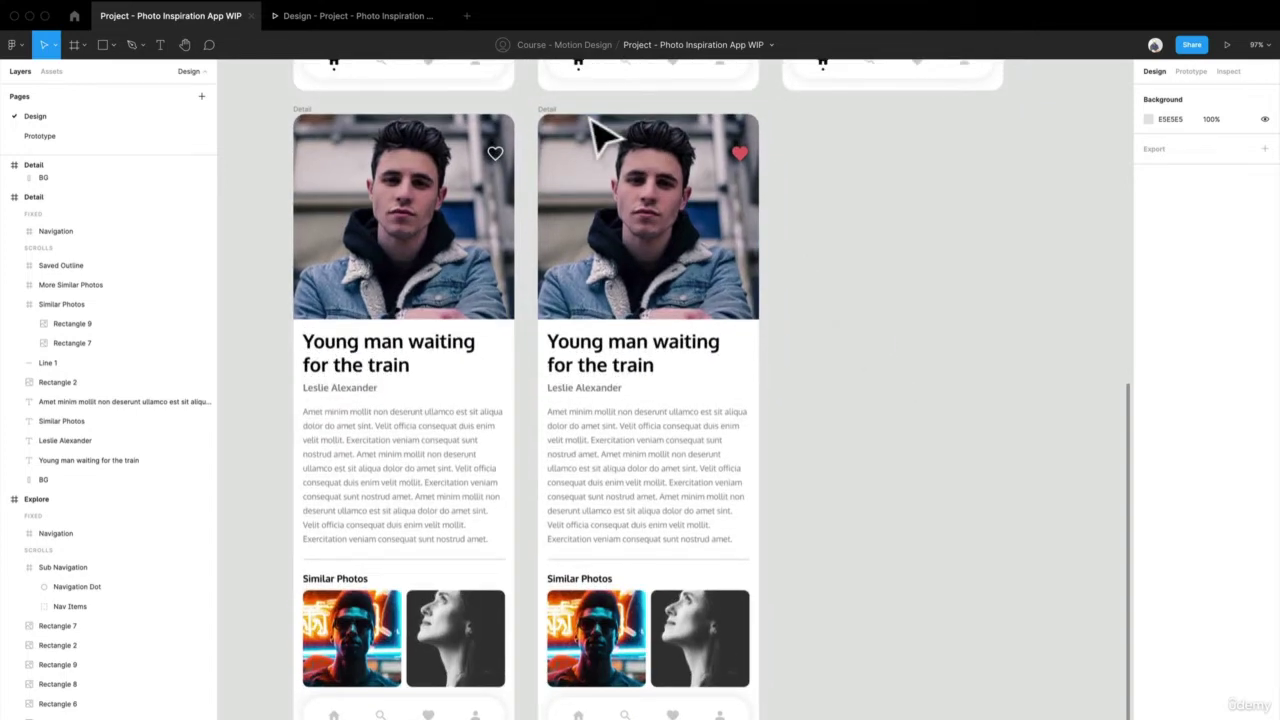
left_click(550, 110)
left_click_drag(595, 131, 794, 140)
left_click_drag(650, 150, 806, 192)
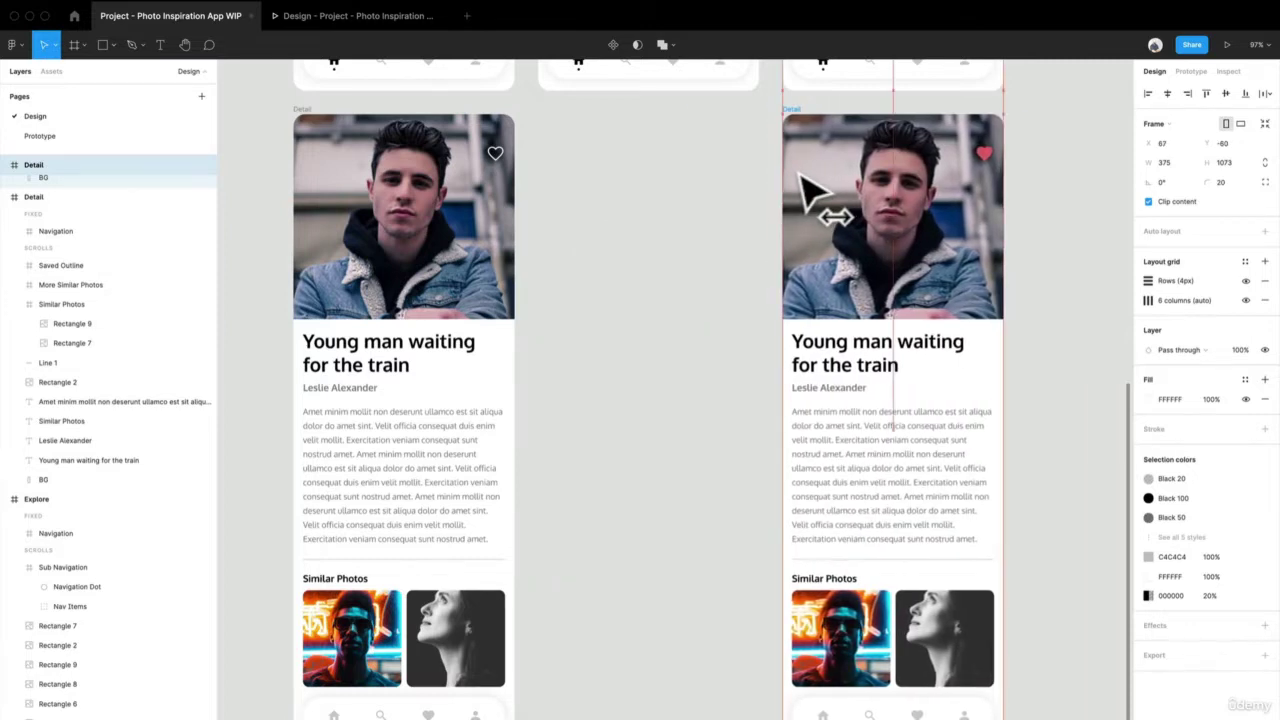
left_click(643, 191)
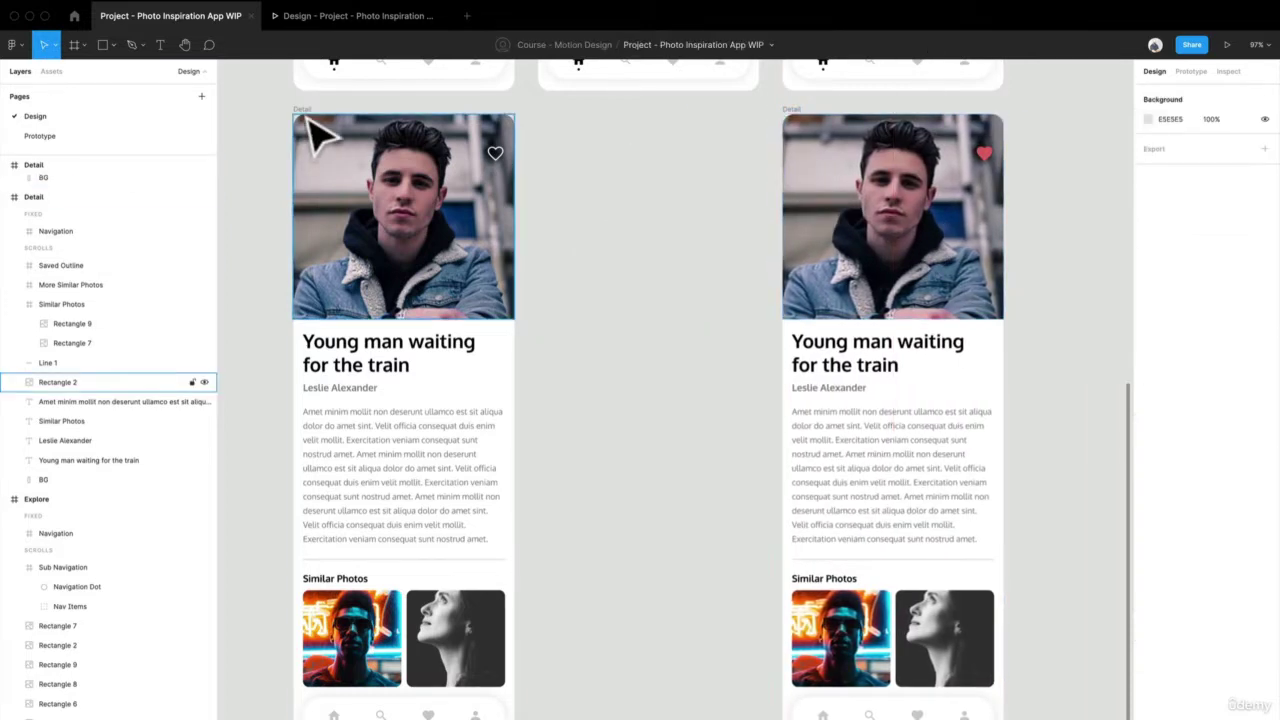
Duplicate the outlined-heart Detail frame into the gap between the two Detail frames
left_click(312, 115)
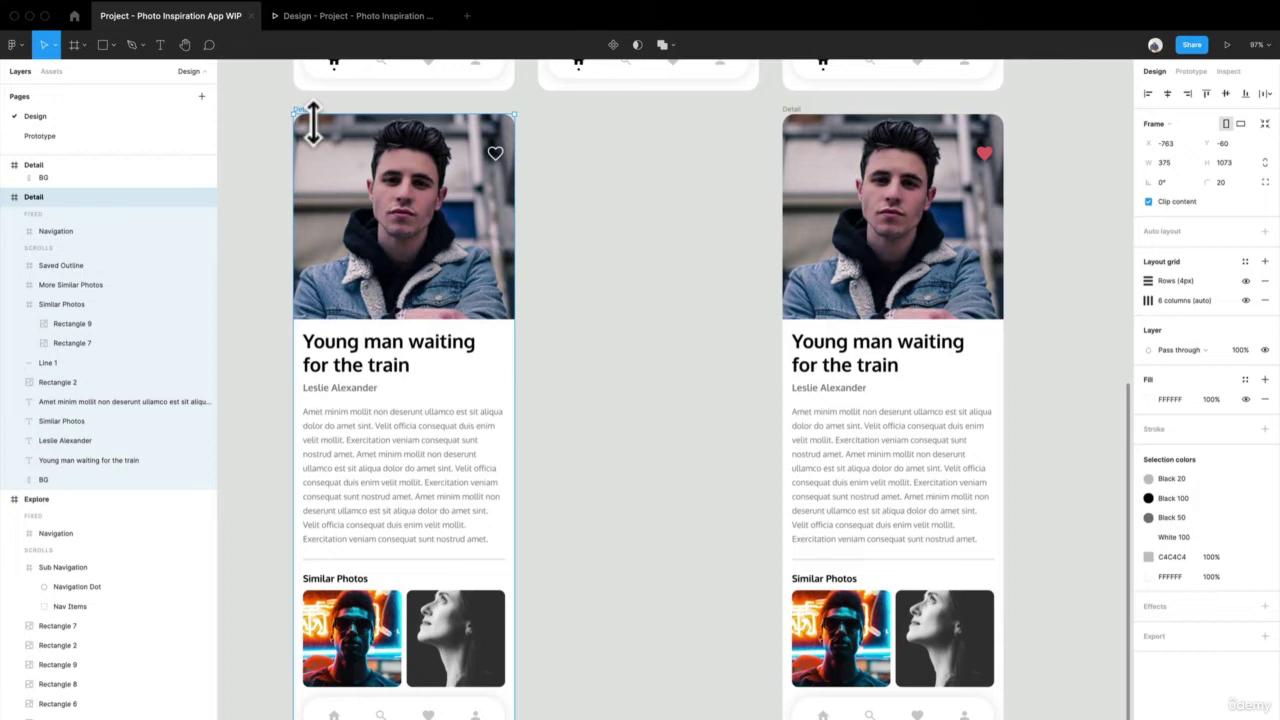
key("super+d")
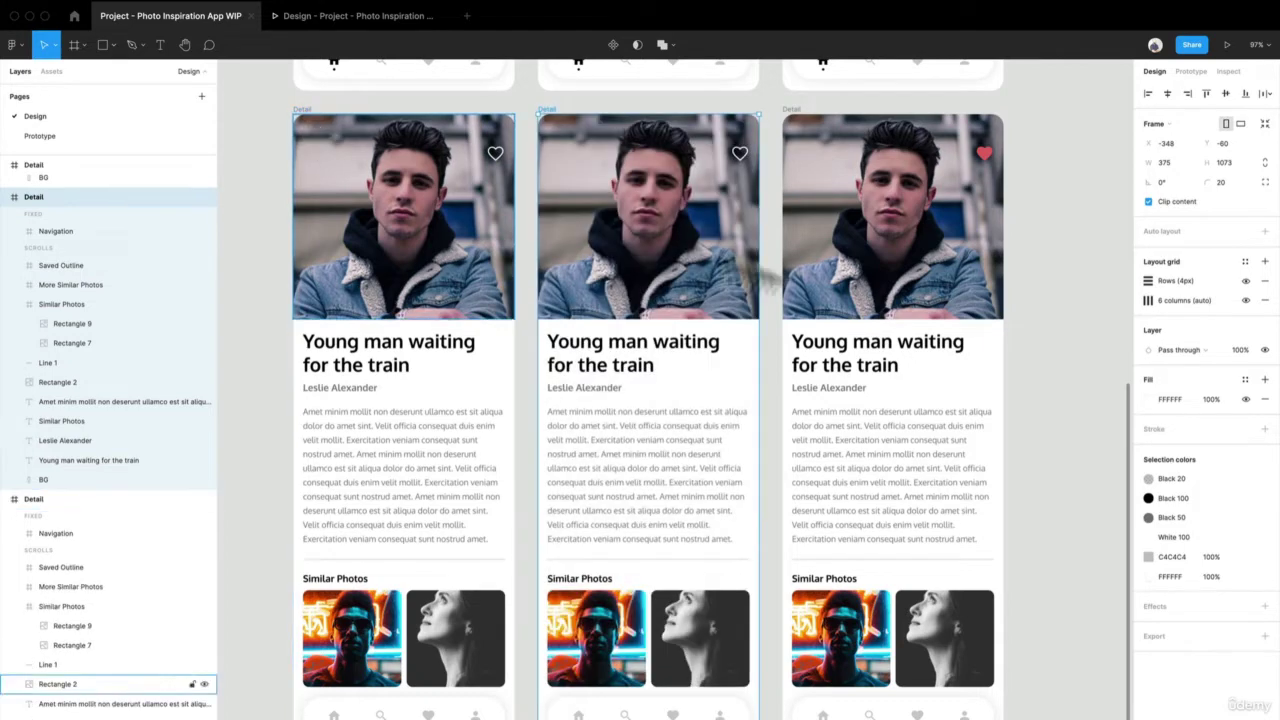
scroll(566, 518, "down", 2)
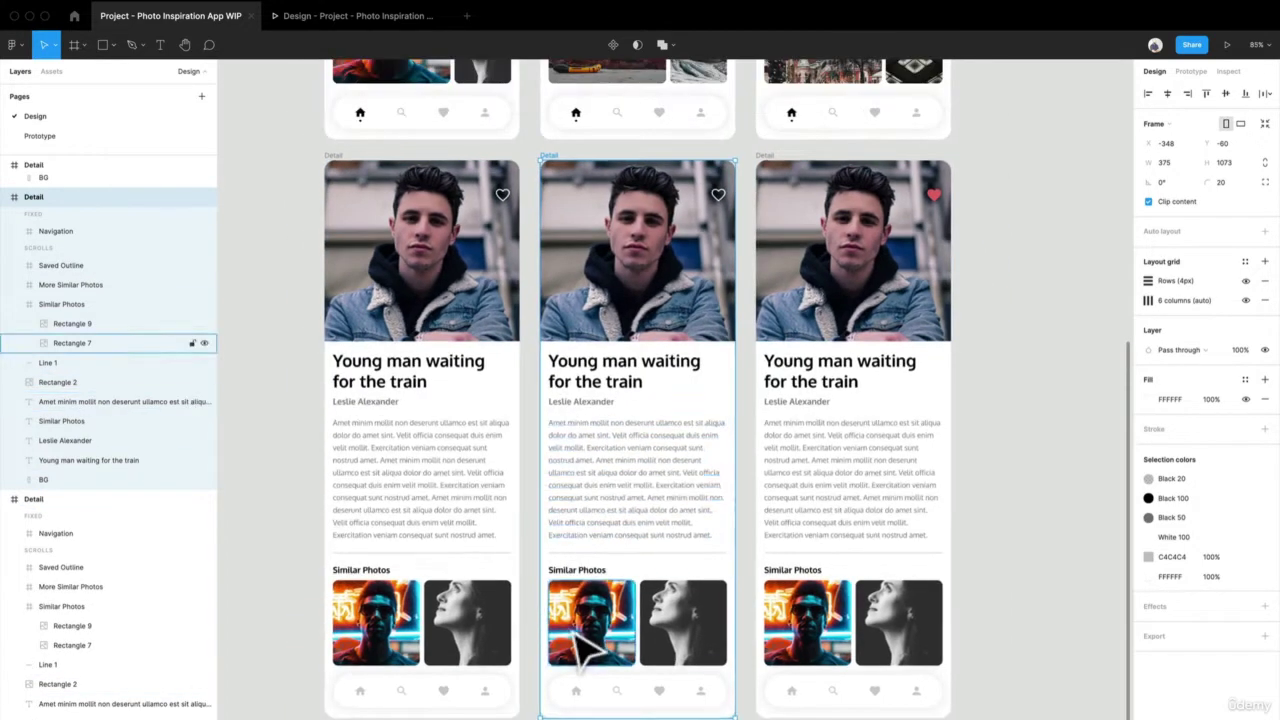
Inspect the Similar Photos group and its two images at the end of the first Detail frame
scroll(575, 535, "up", 5)
scroll(690, 428, "down", 3)
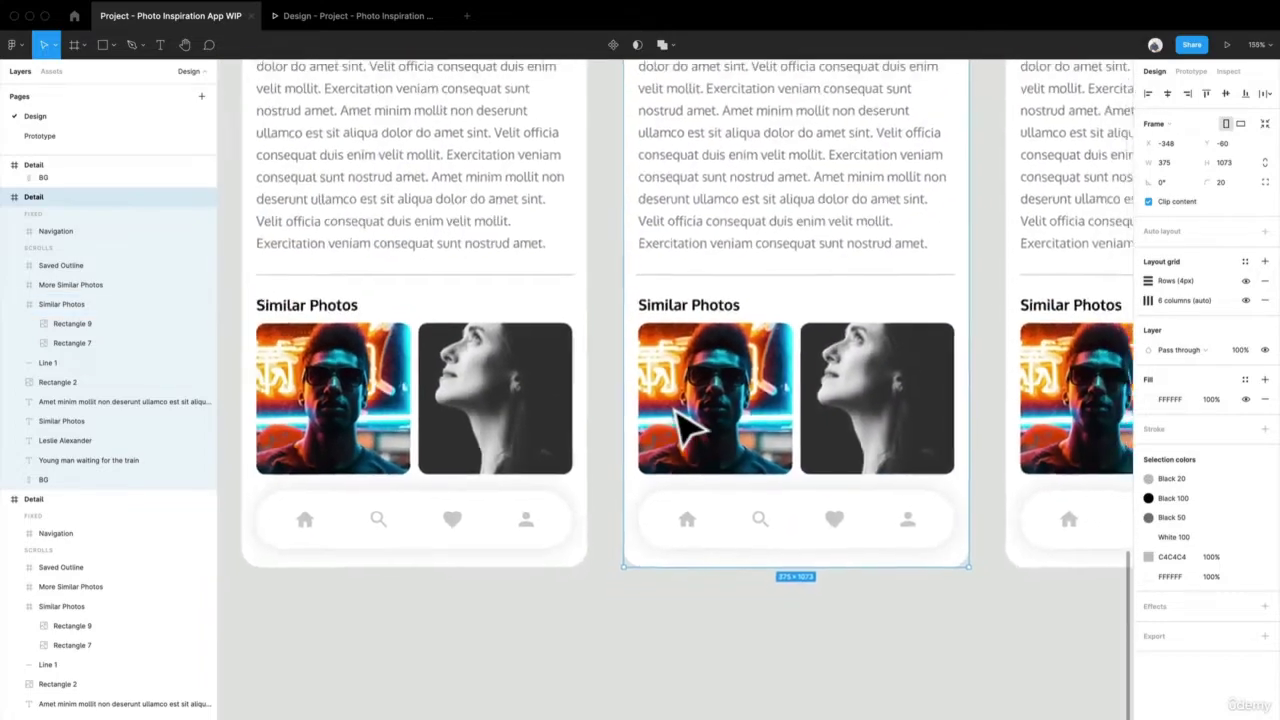
scroll(680, 425, "up", 2)
scroll(606, 466, "right", 2)
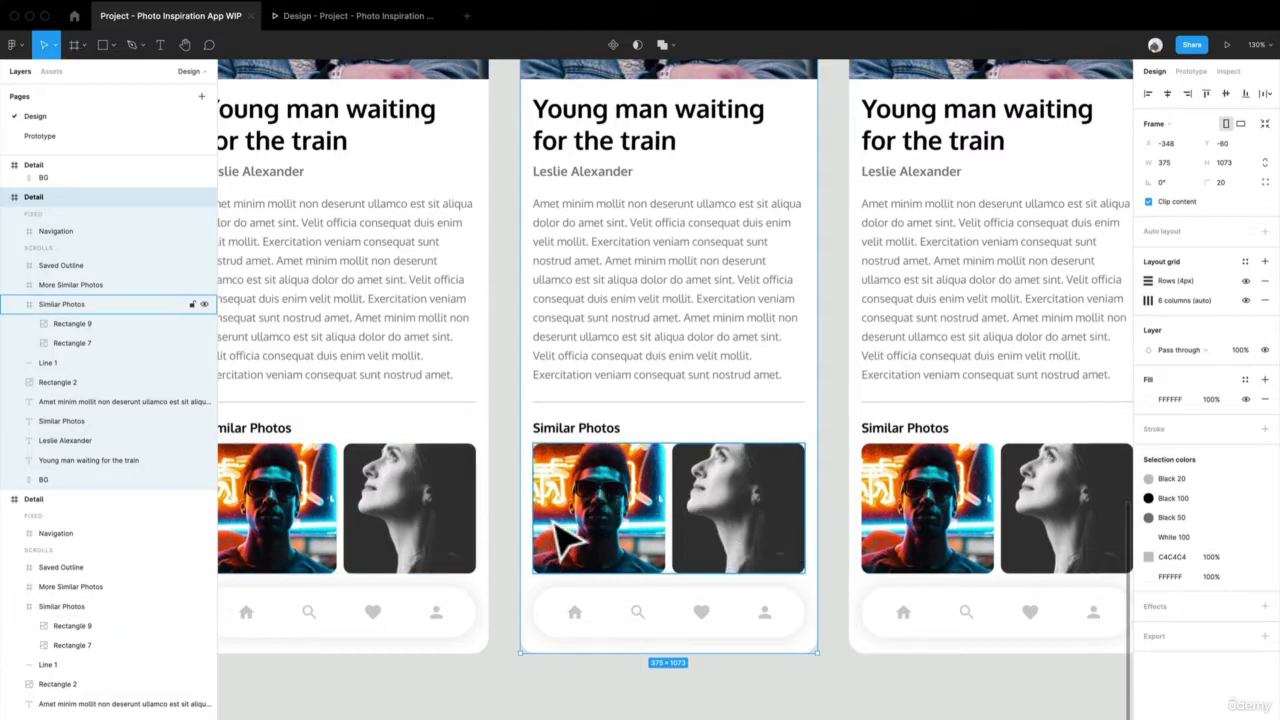
left_click(363, 563)
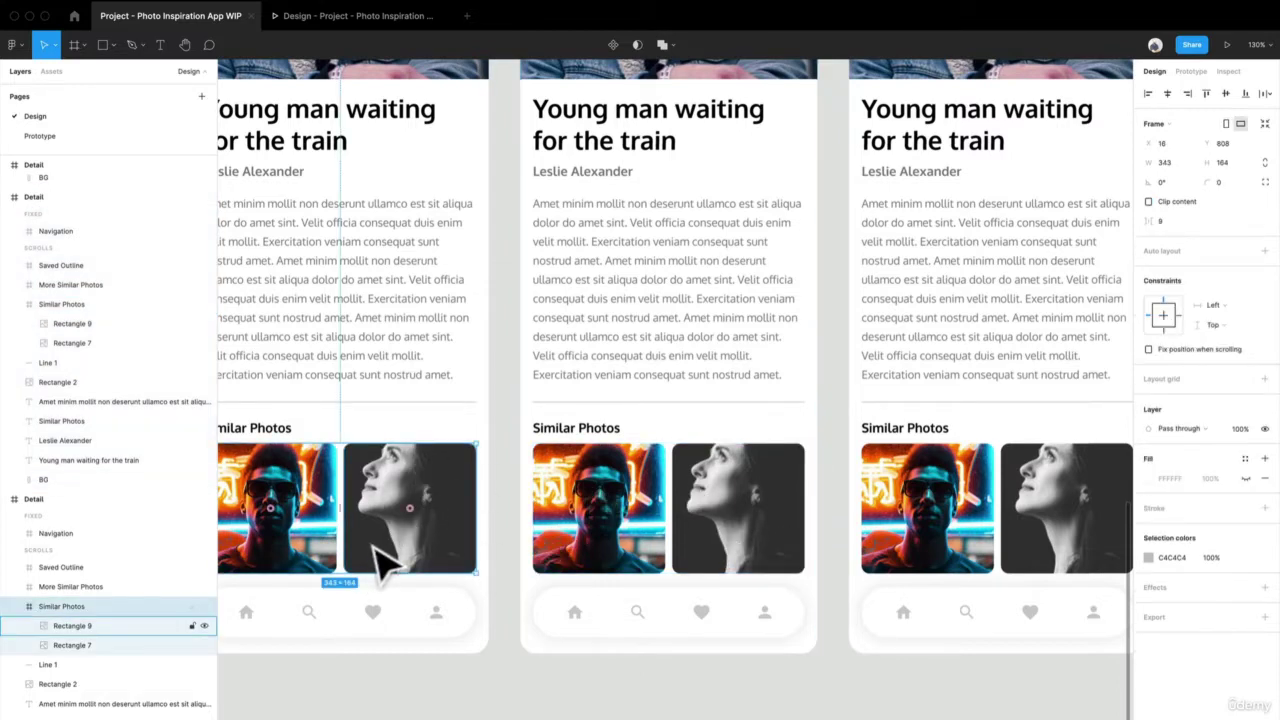
scroll(380, 560, "up", 5)
double_click(433, 518)
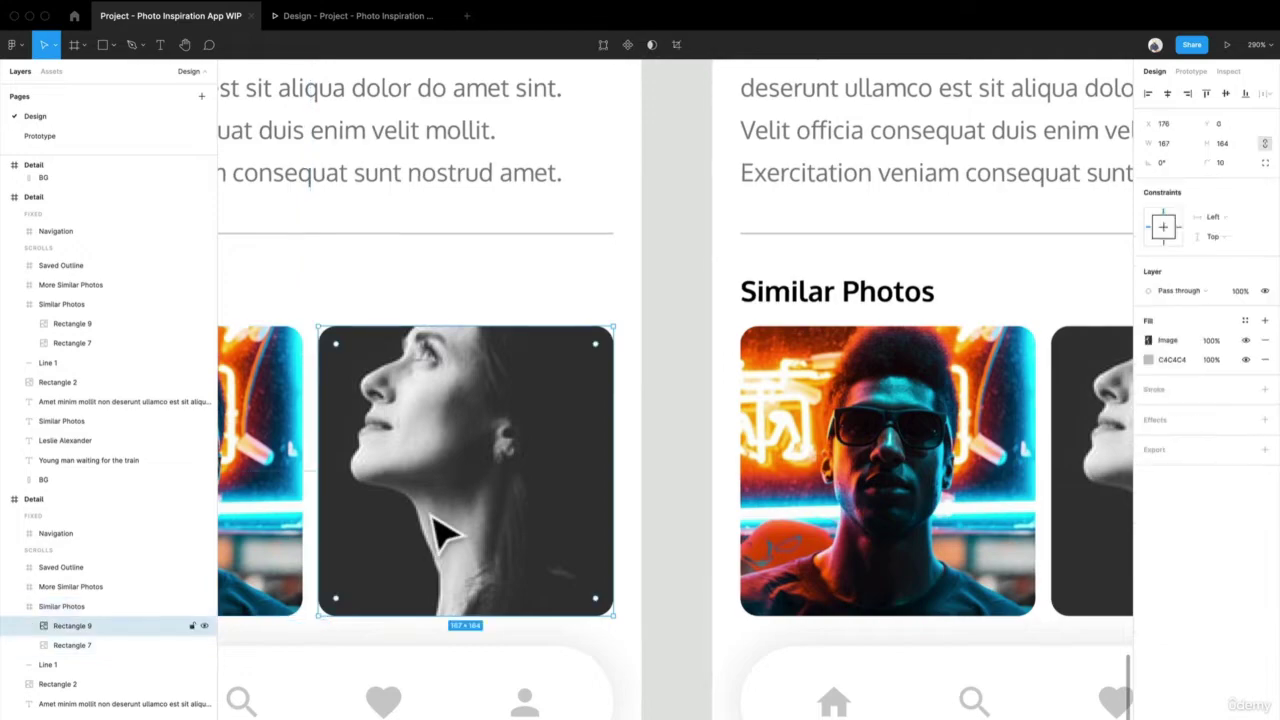
scroll(442, 530, "down", 5)
scroll(571, 508, "up", 3)
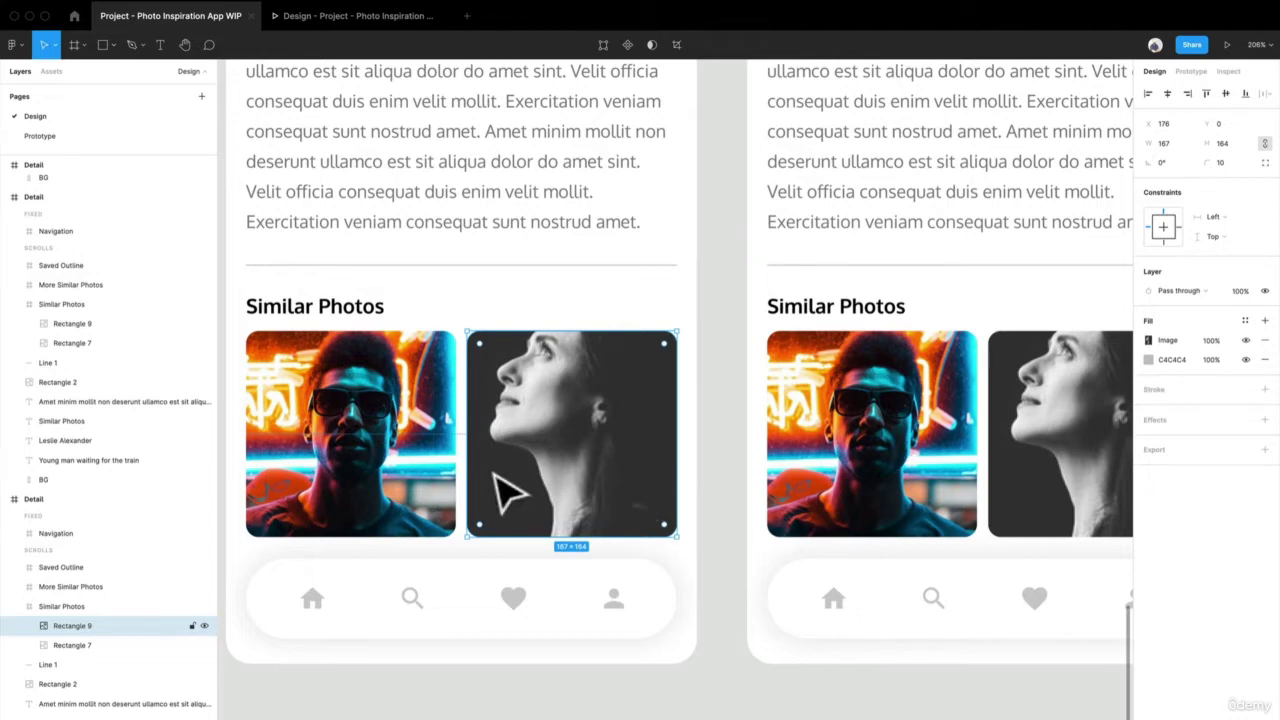
Copy the first Detail frame's Similar Photos group and place the copy on the empty canvas below that frame
left_click(400, 490)
left_click(58, 606)
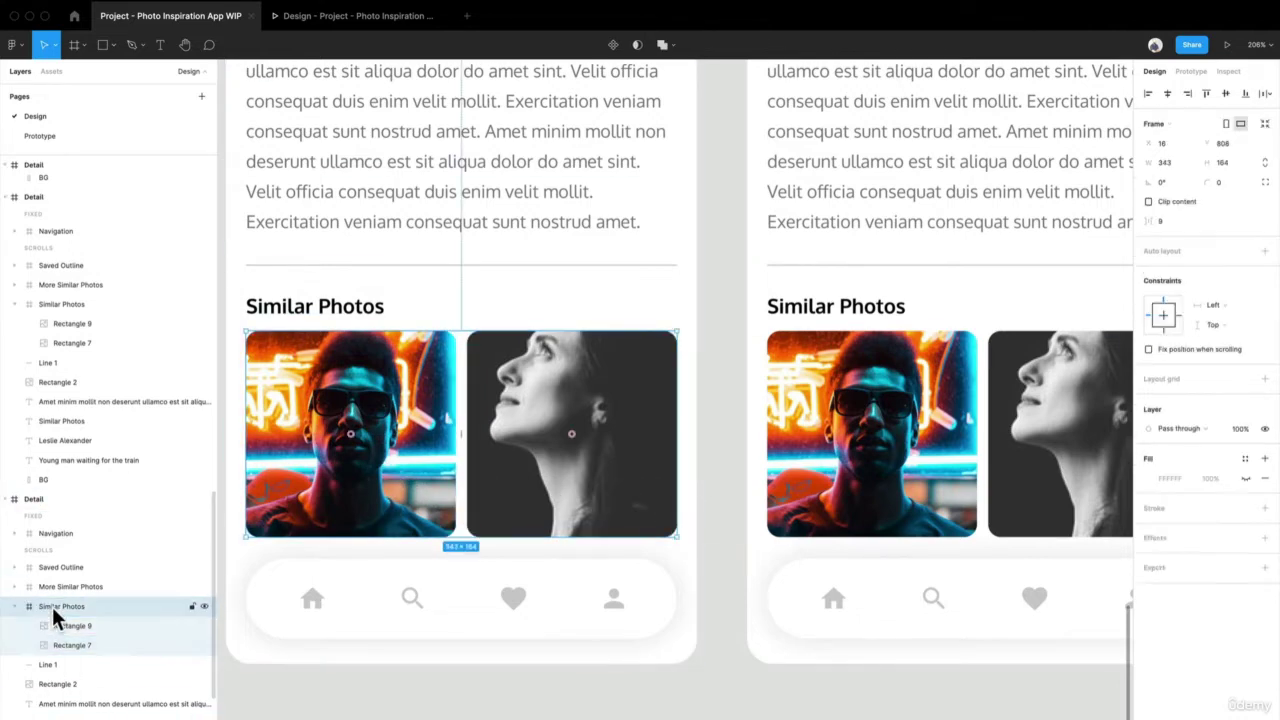
key("alt")
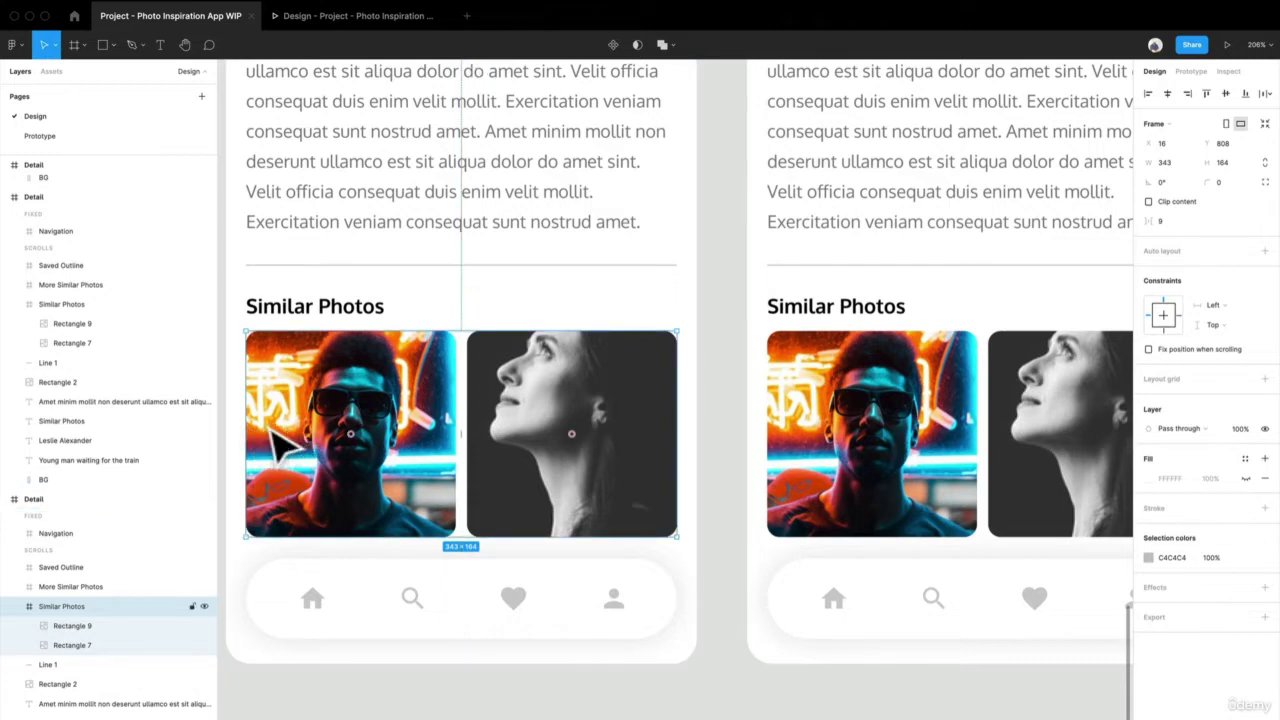
left_click_drag(272, 432, 708, 435)
left_click_drag(675, 623, 392, 719)
scroll(680, 400, "down", 5)
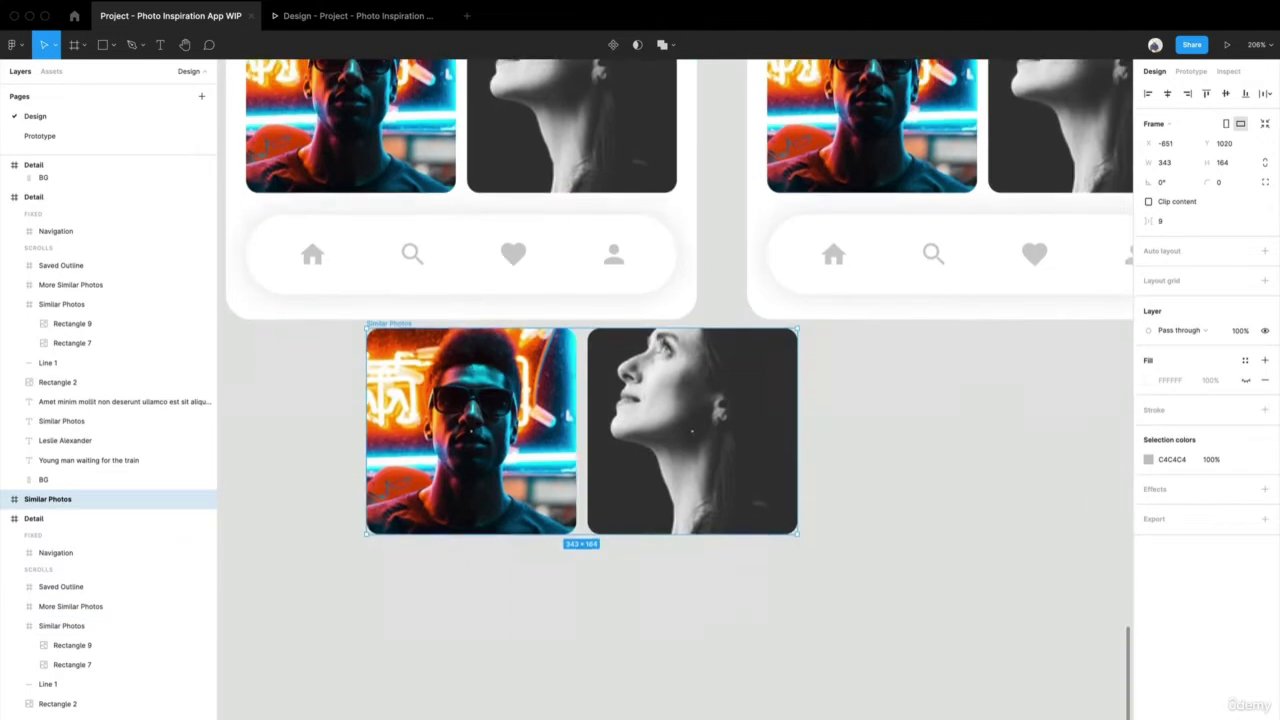
left_click(505, 672)
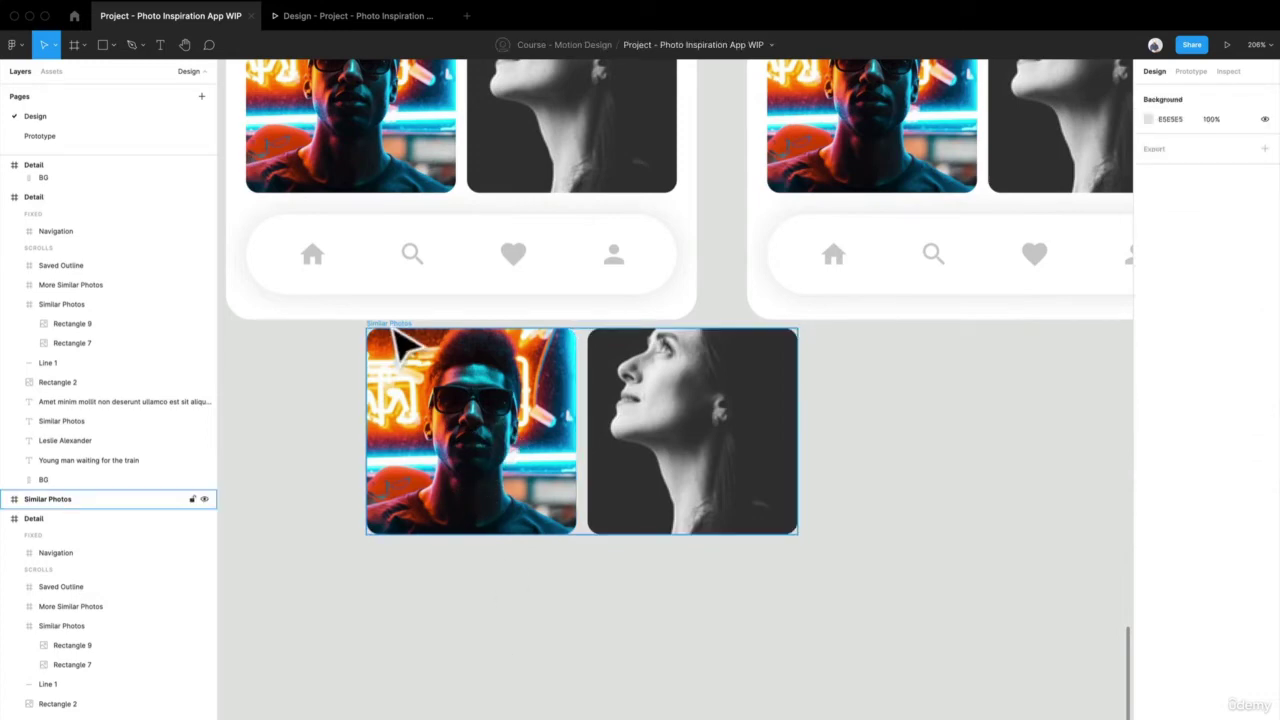
left_click_drag(400, 345, 325, 445)
left_click(466, 409)
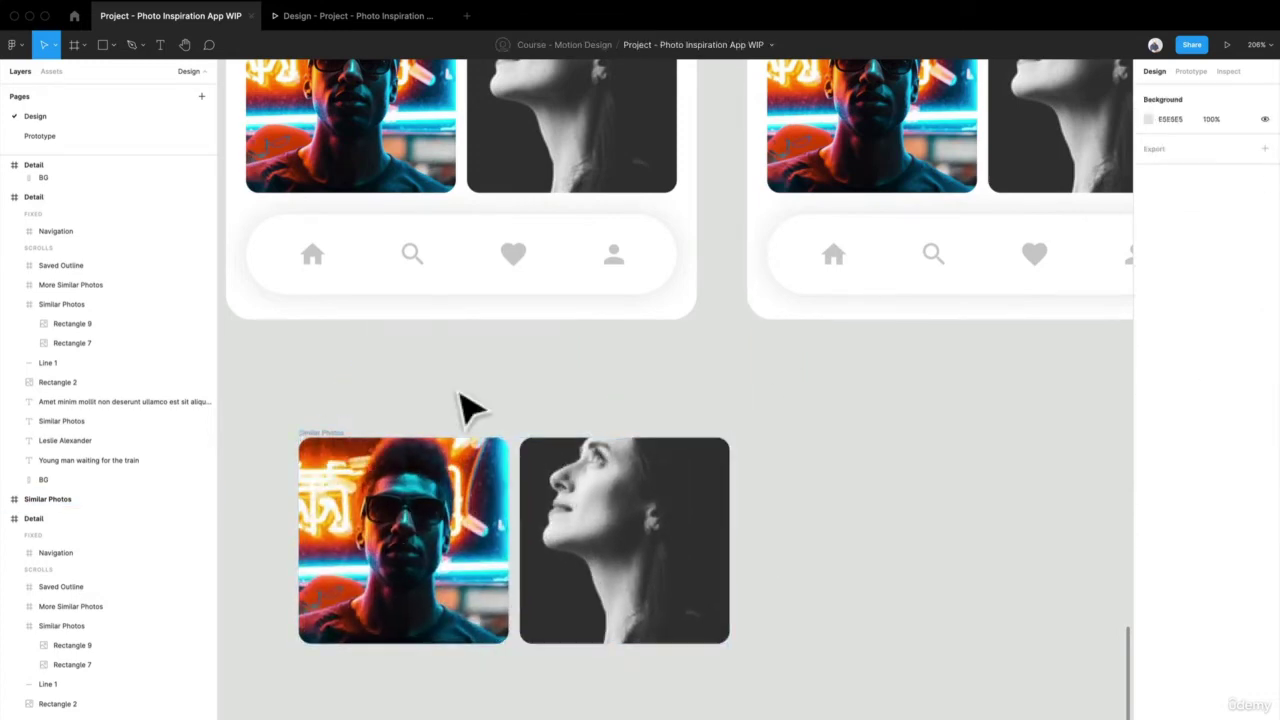
Run the Unsplash plugin and search it for portraits
right_click(834, 410)
mouse_move(800, 304)
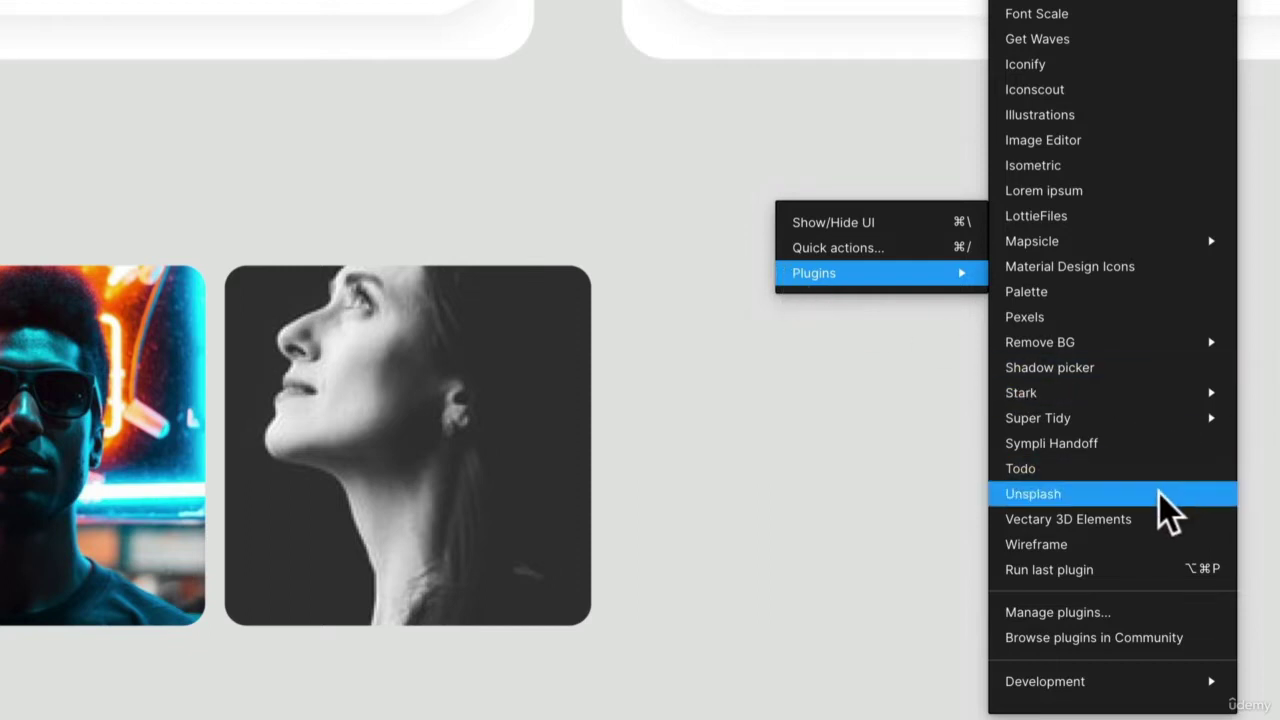
left_click(1166, 512)
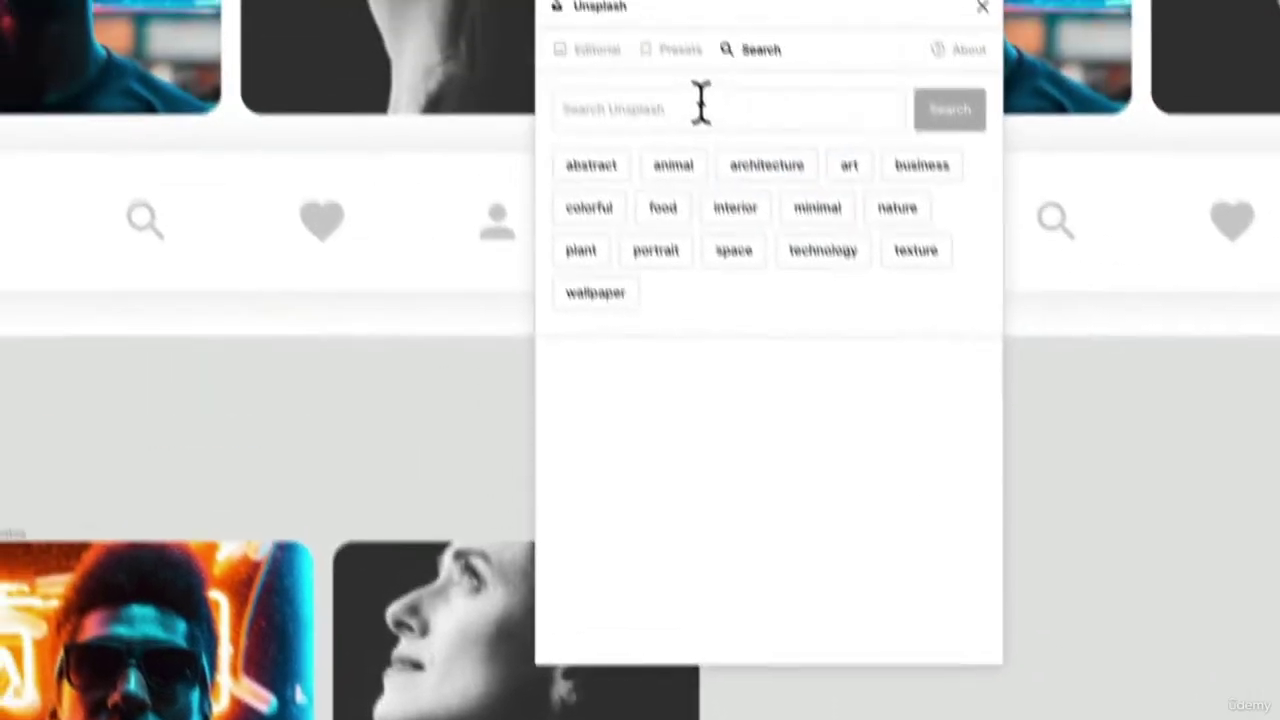
left_click(701, 103)
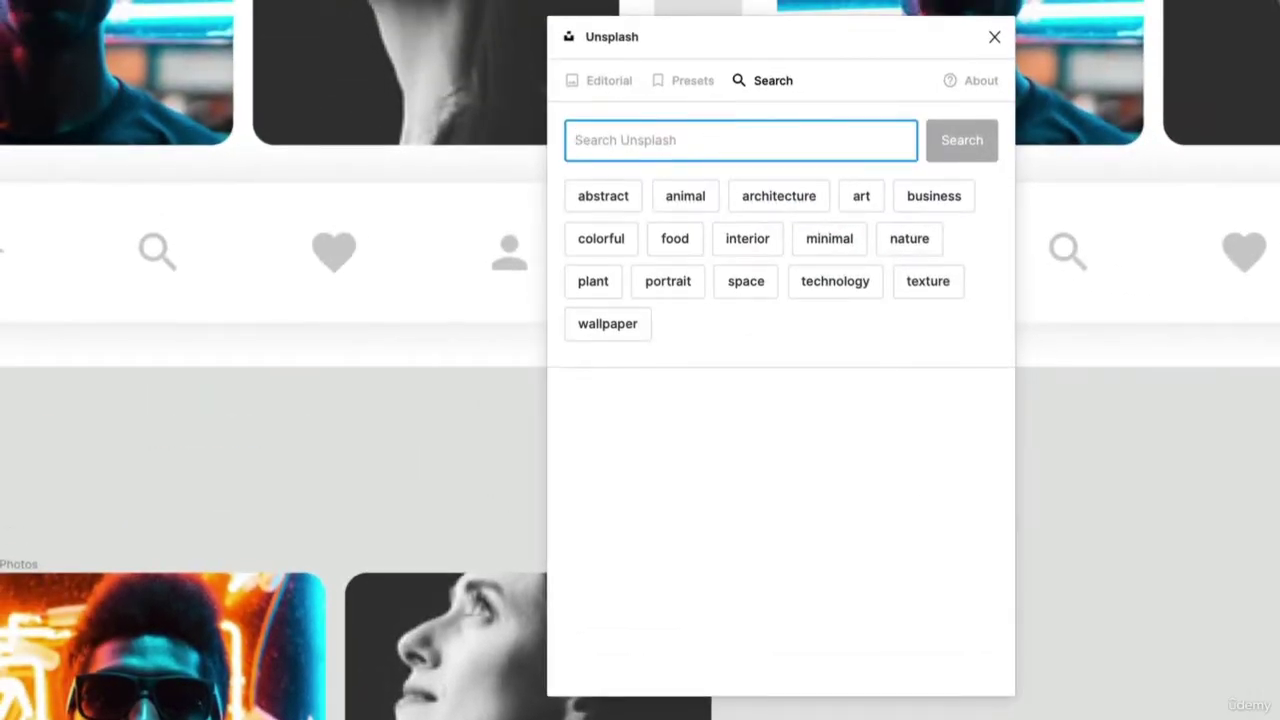
type("portra")
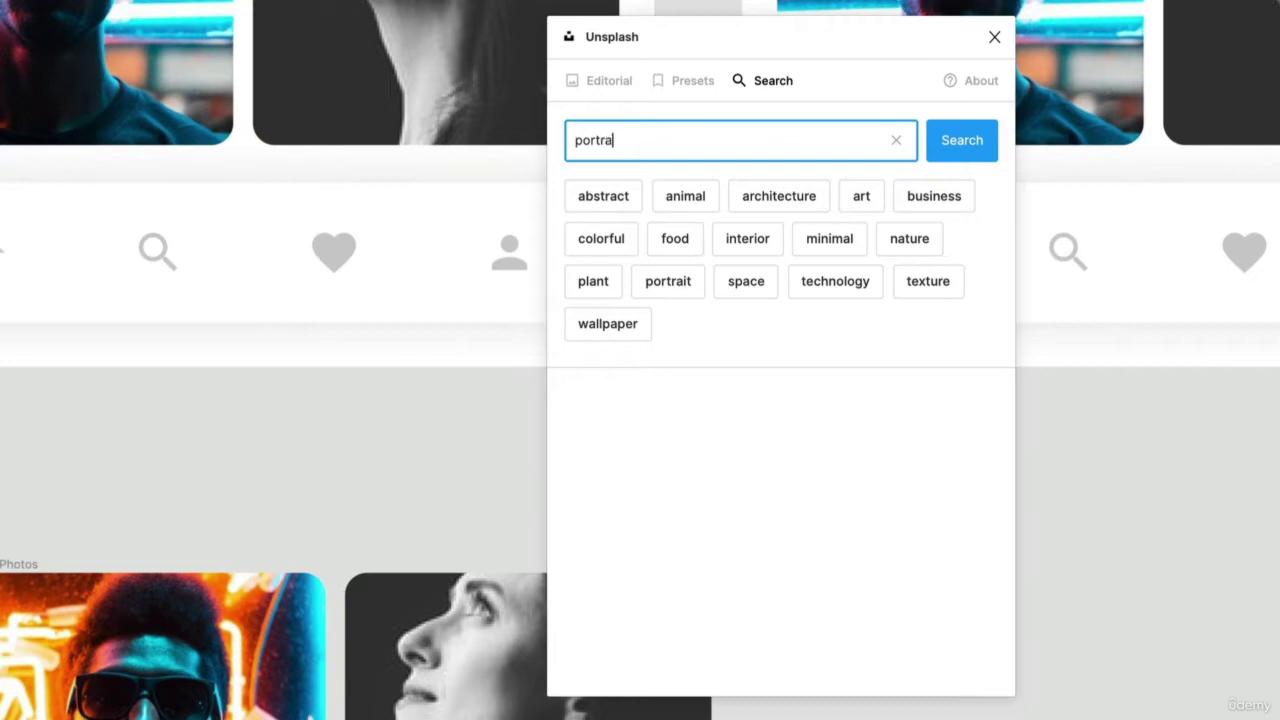
type("its")
key("Return")
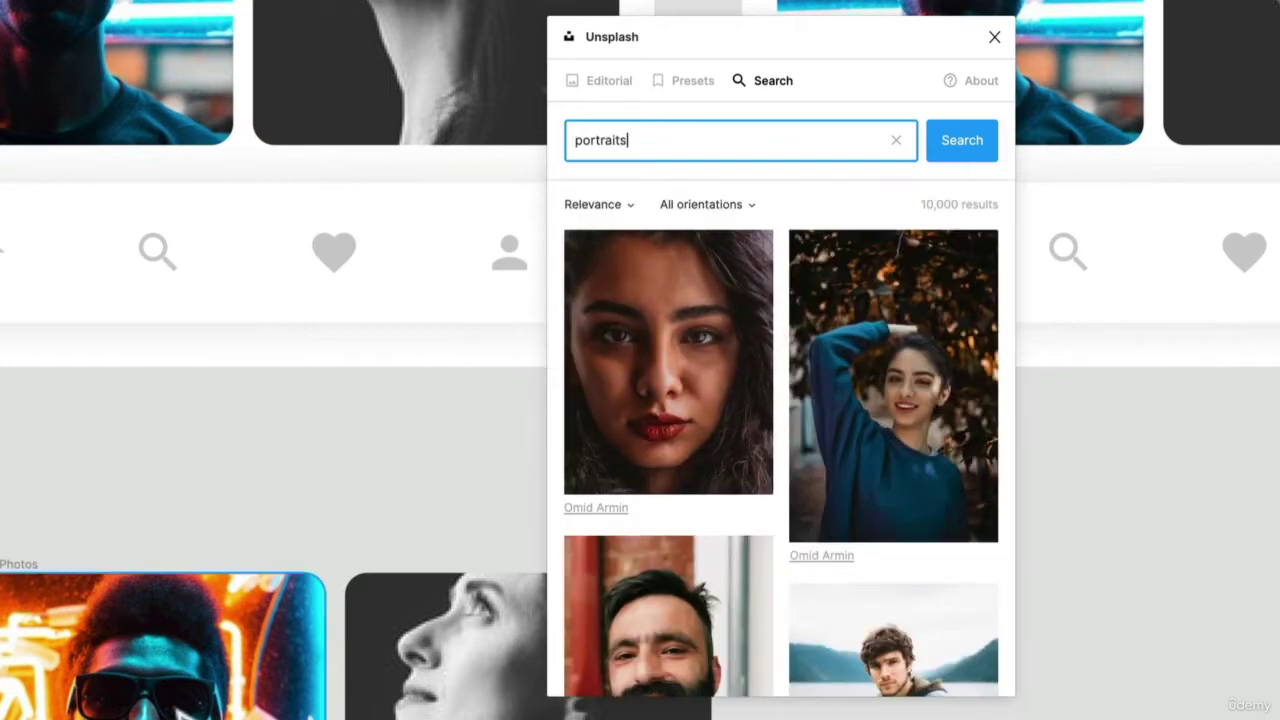
Fill the copied photos with the portraits of the woman in the blue sweater and the man in the denim jacket, and close Unsplash
left_click(176, 708)
left_click(921, 434)
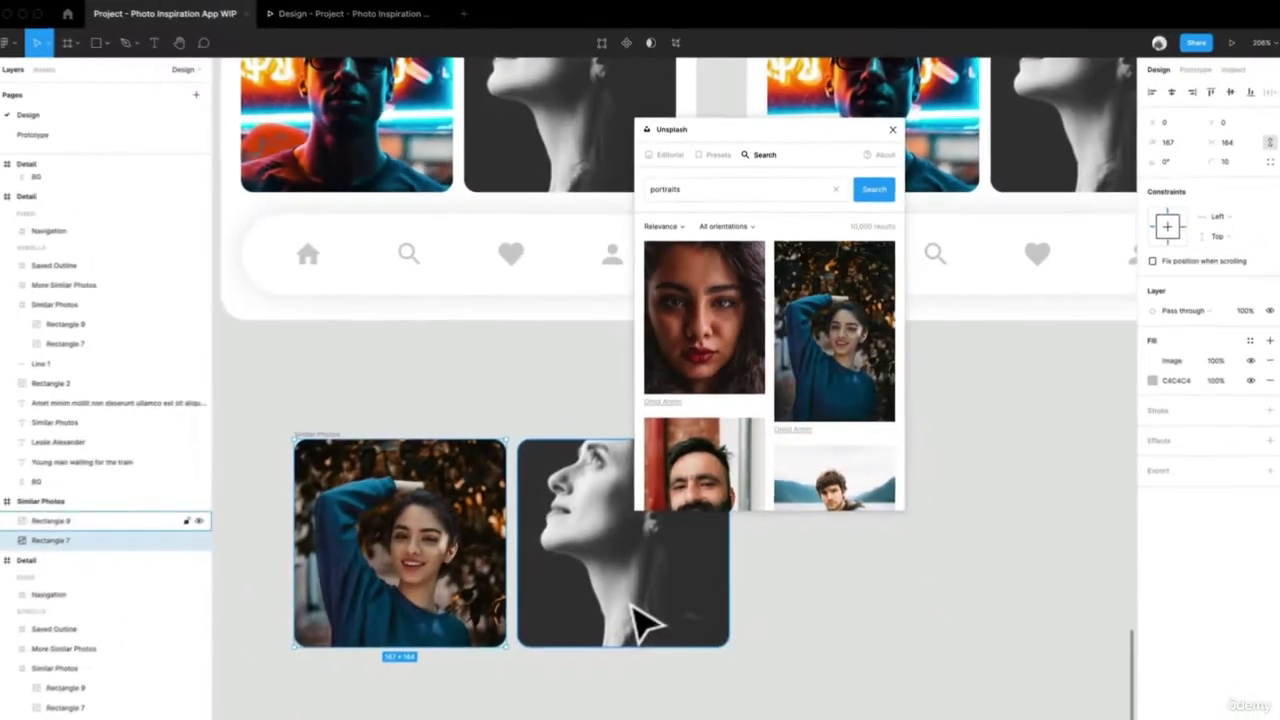
left_click(633, 605)
scroll(789, 443, "down", 3)
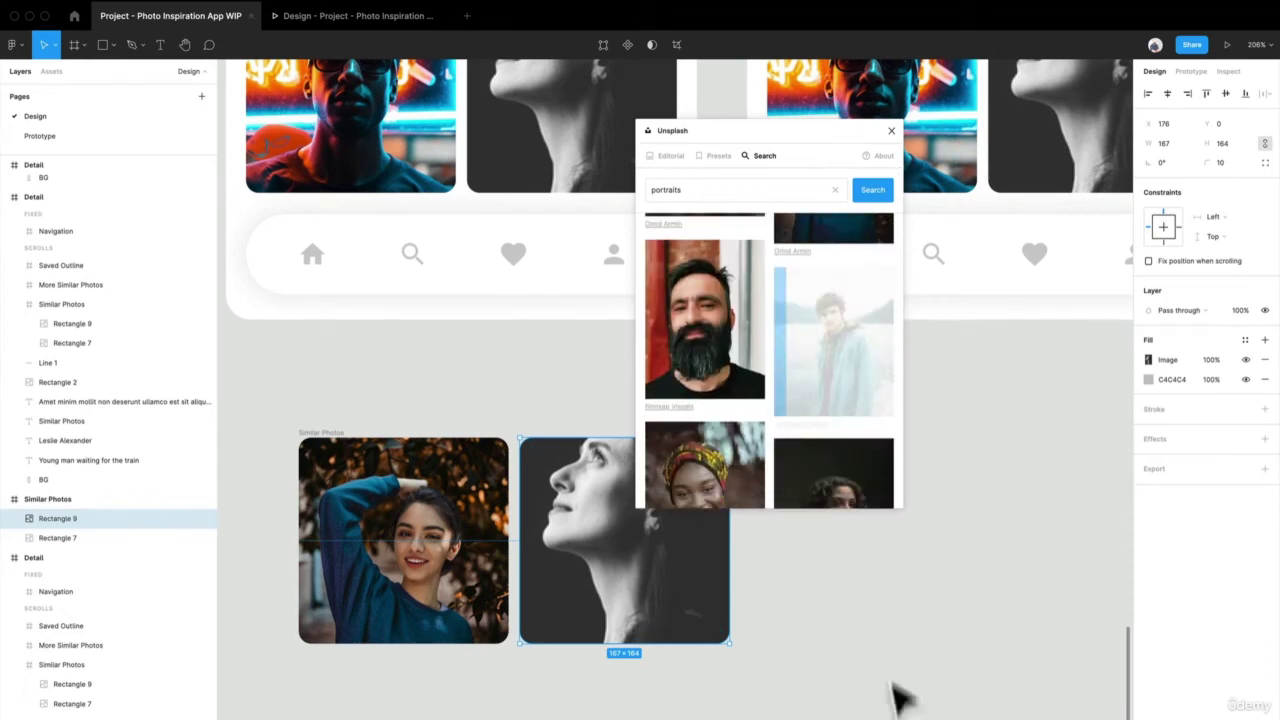
left_click(890, 133)
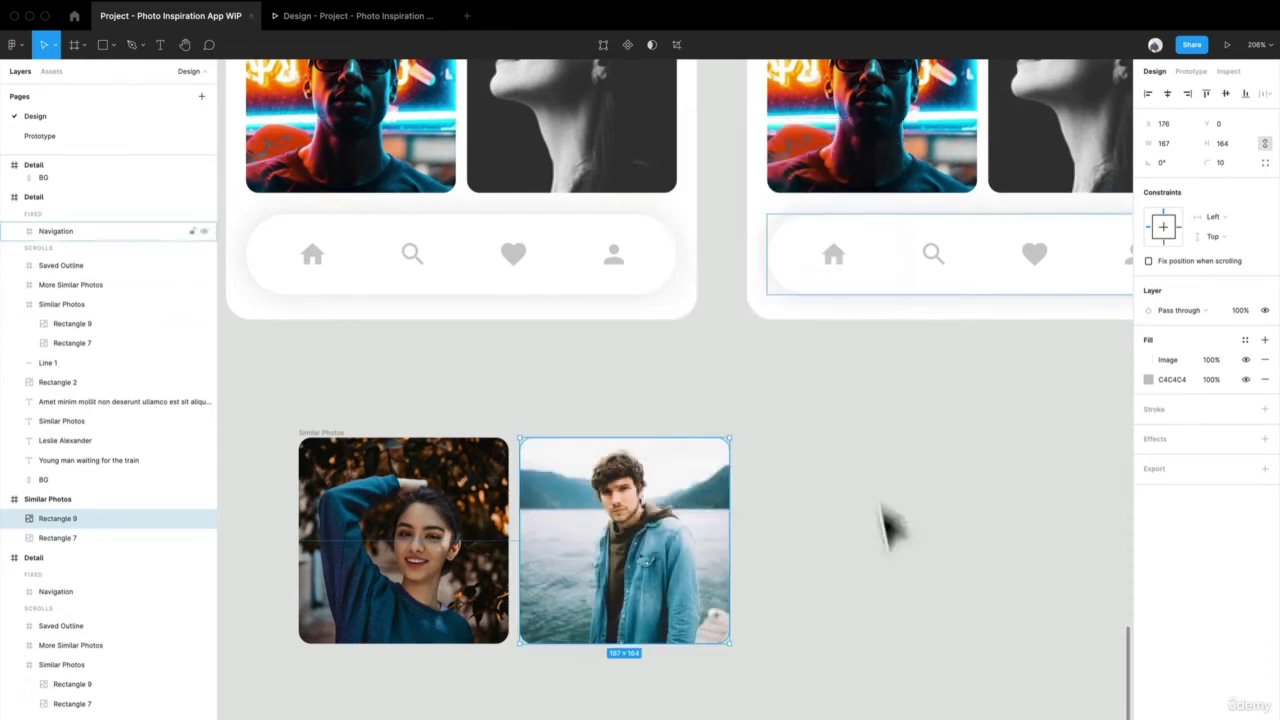
left_click(857, 531)
Compare the copied photos' layer names with those of the original photos in the Detail frame
scroll(857, 531, "down", 3)
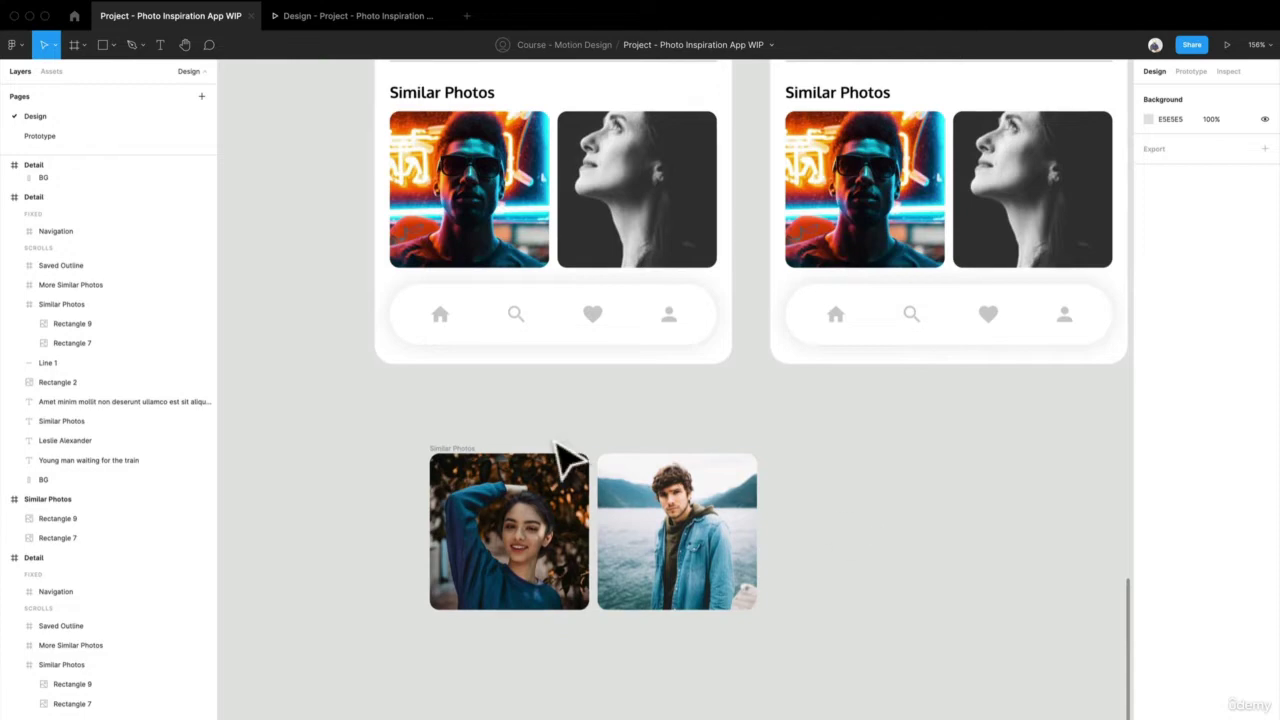
left_click_drag(565, 460, 503, 509)
left_click(417, 558)
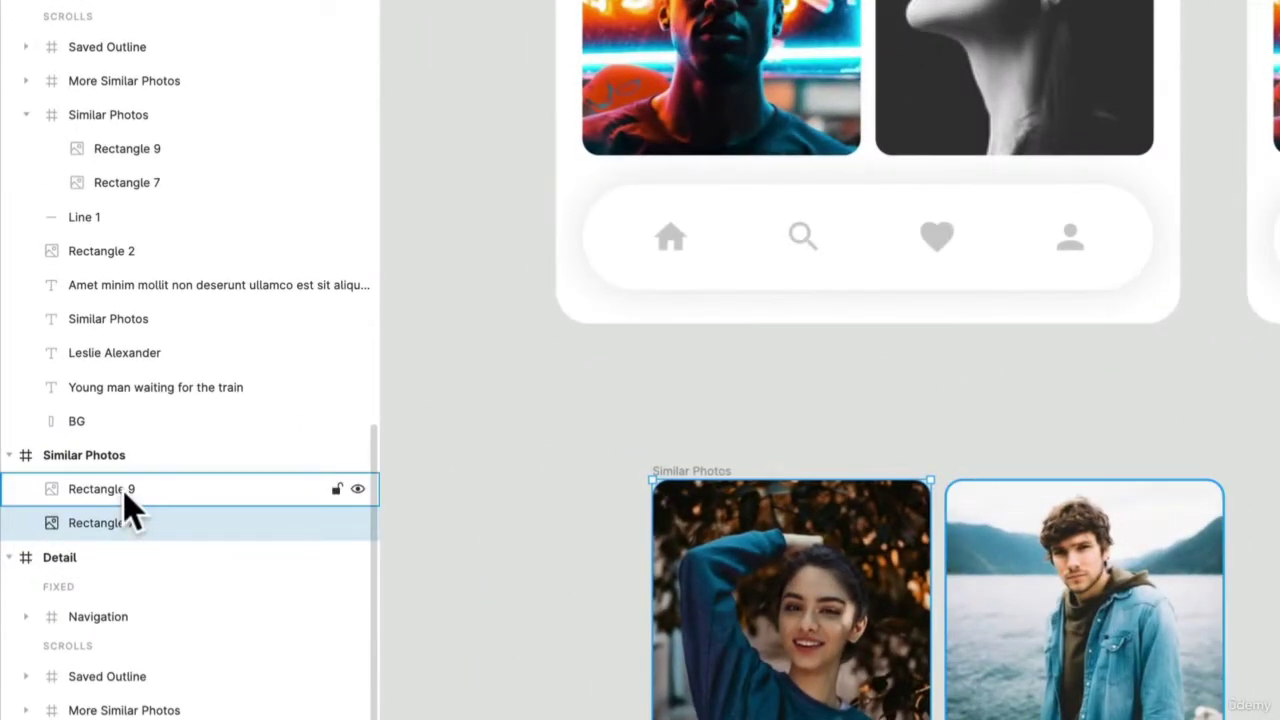
left_click(124, 495)
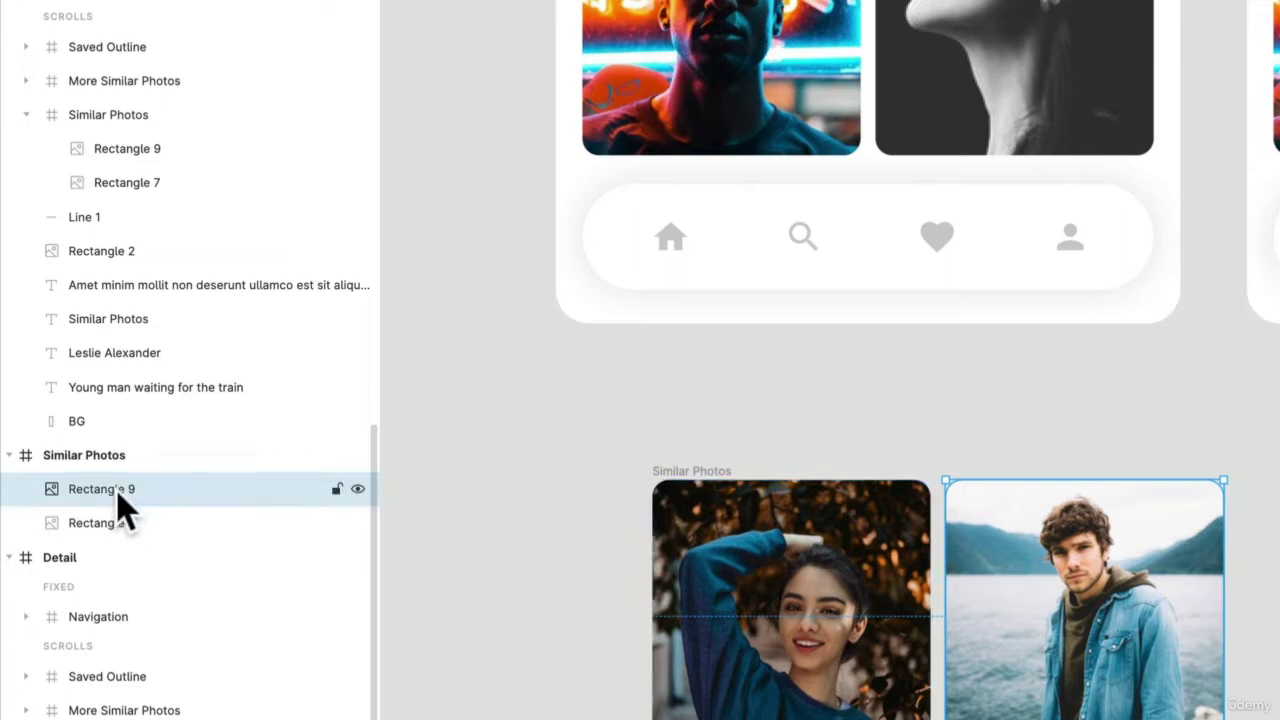
left_click(813, 23)
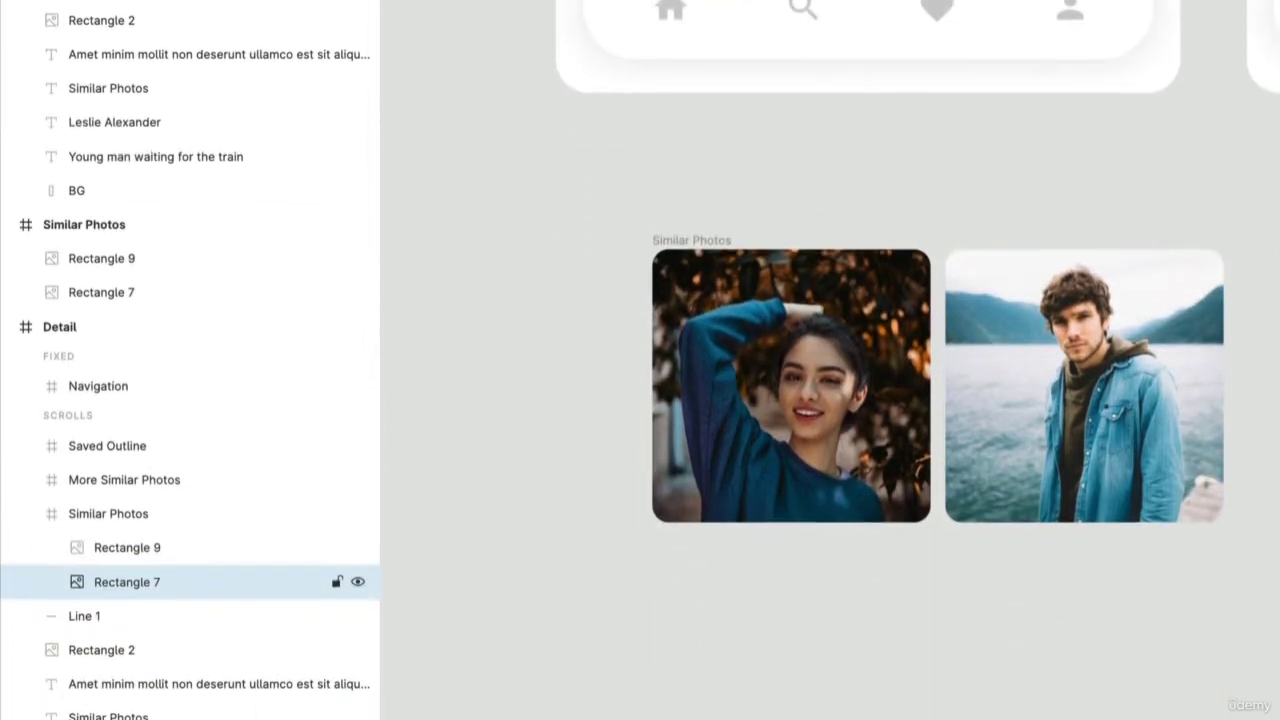
left_click(127, 547)
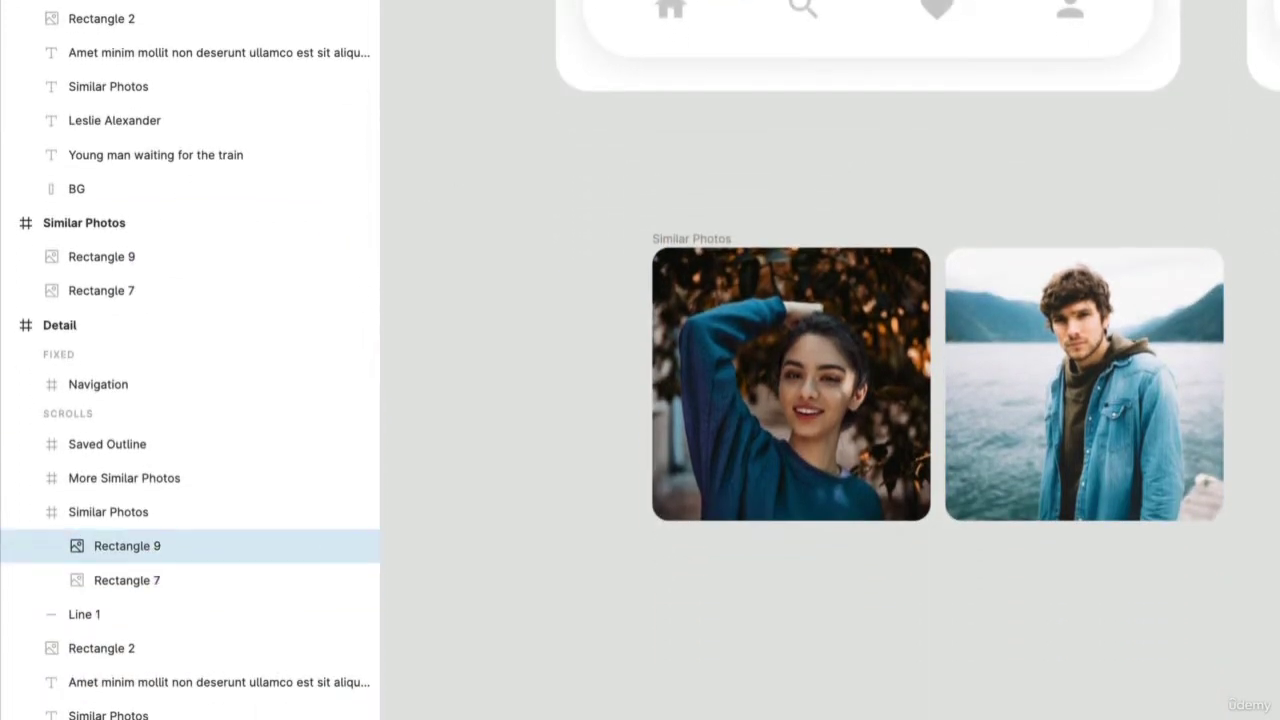
Rename the layer of the photo showing the woman in the blue sweater as new photo 1
left_click(850, 350)
key("ctrl+r")
type("n")
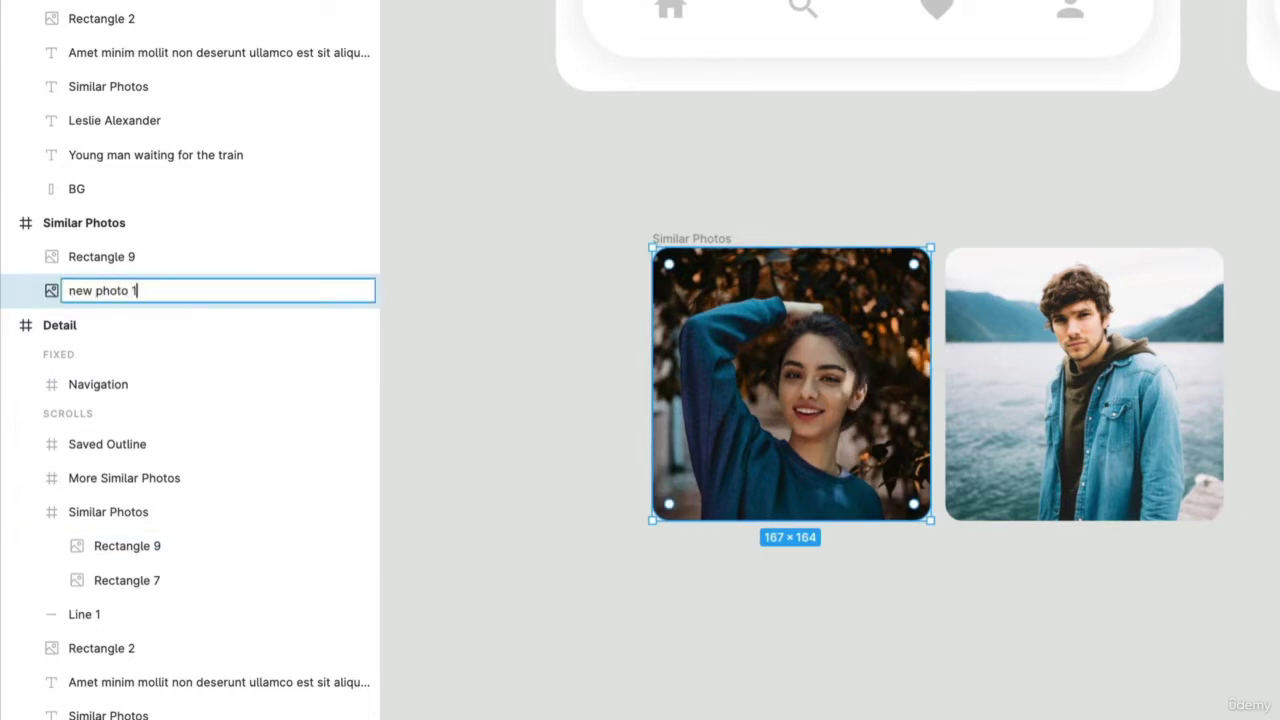
key("Return")
Rename the layer of the photo showing the man in the denim jacket as new photo 2
left_click(1165, 305)
key("ctrl+r")
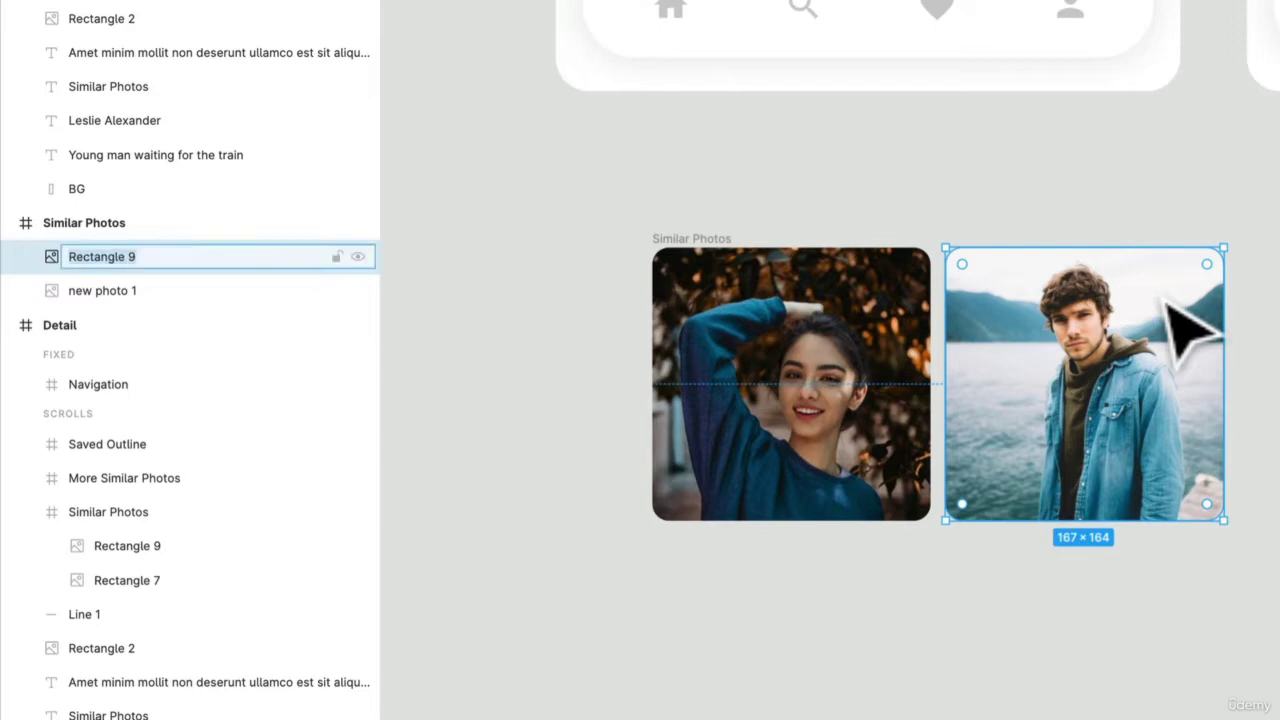
key("BackSpace")
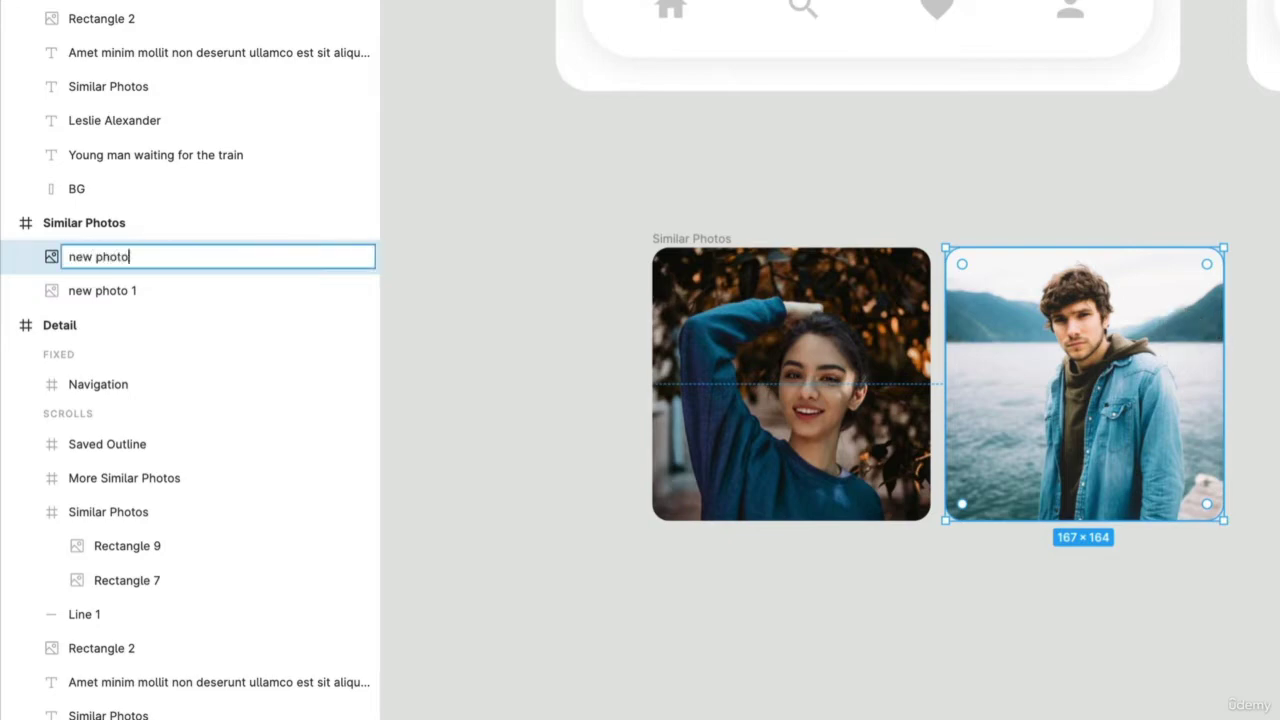
type("new photo 2")
key("Return")
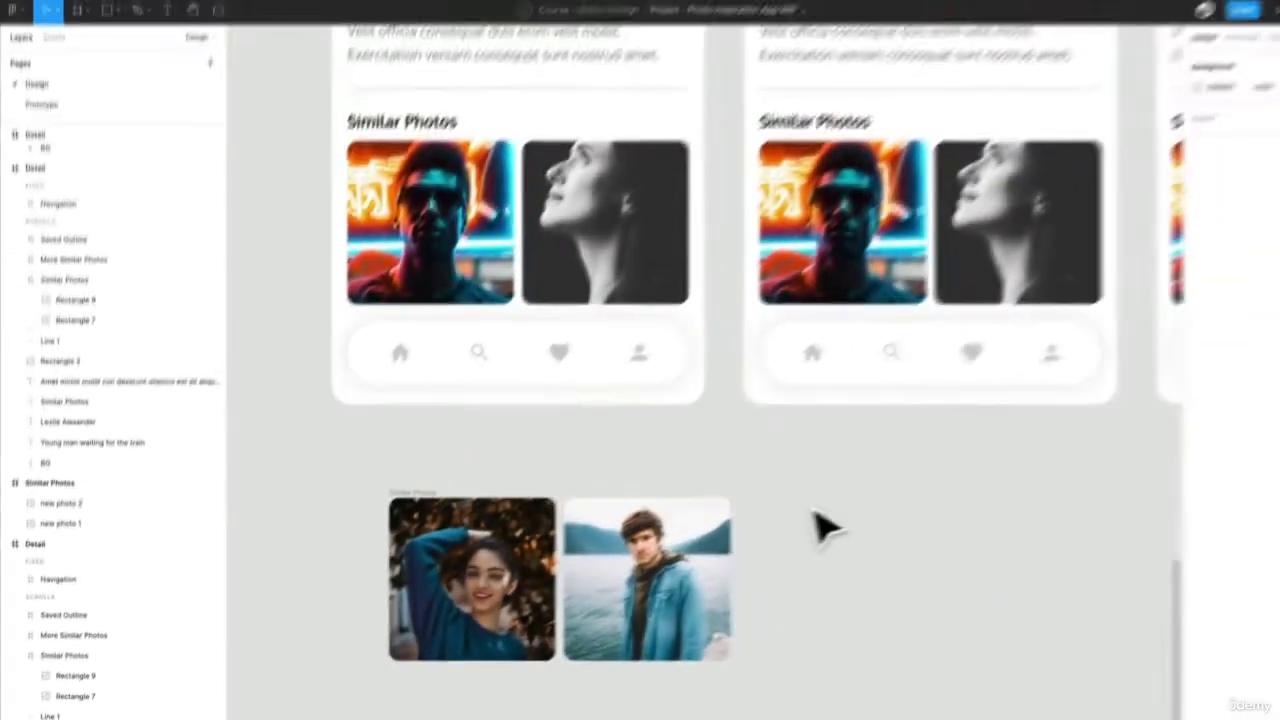
Check the two renamed photos against the original pair in the first Detail frame and clear the selection
left_click(787, 282)
left_click(630, 580, "shift")
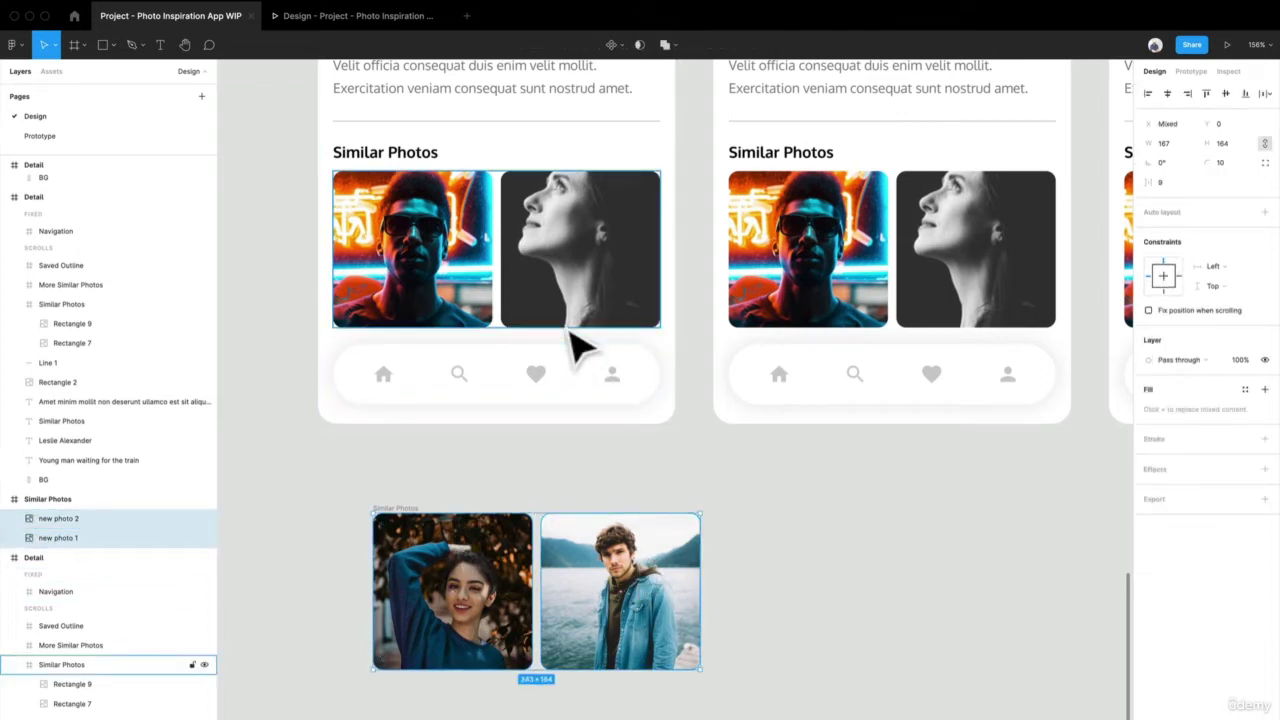
double_click(485, 230)
left_click(710, 482)
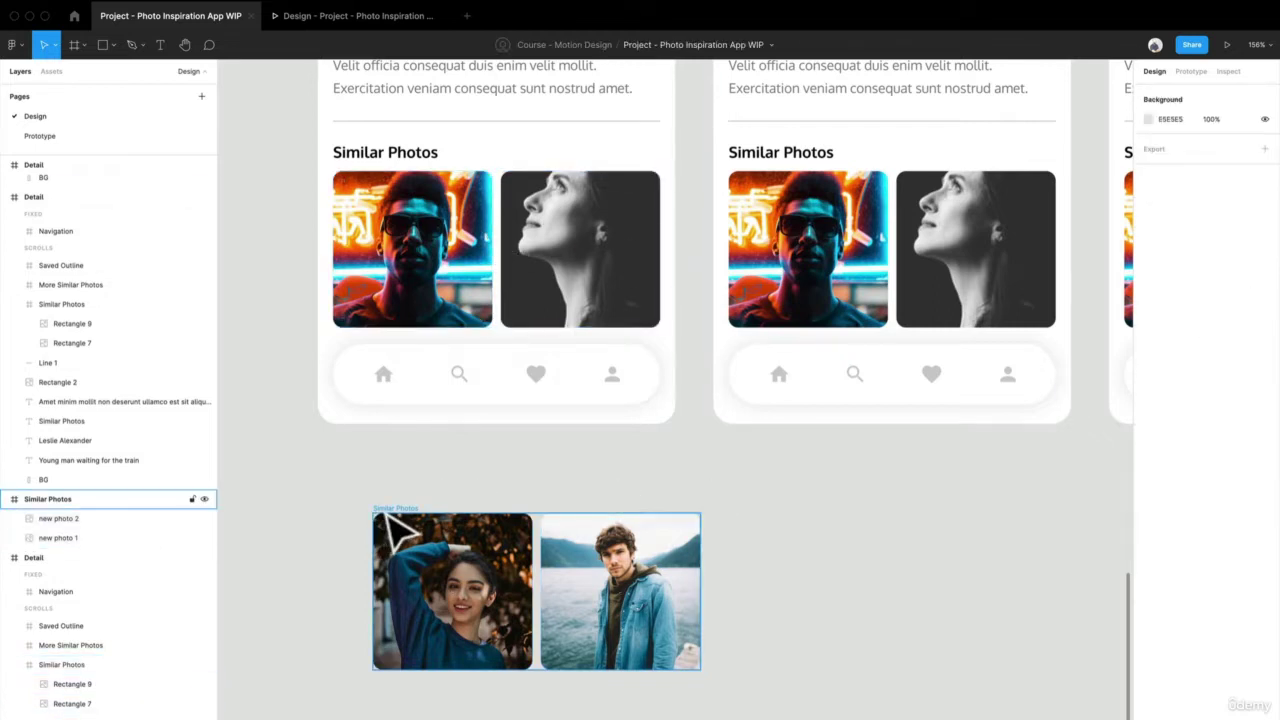
Move the new photo pair's frame into the first Detail frame and rename it More Photos
left_click_drag(386, 510, 681, 227)
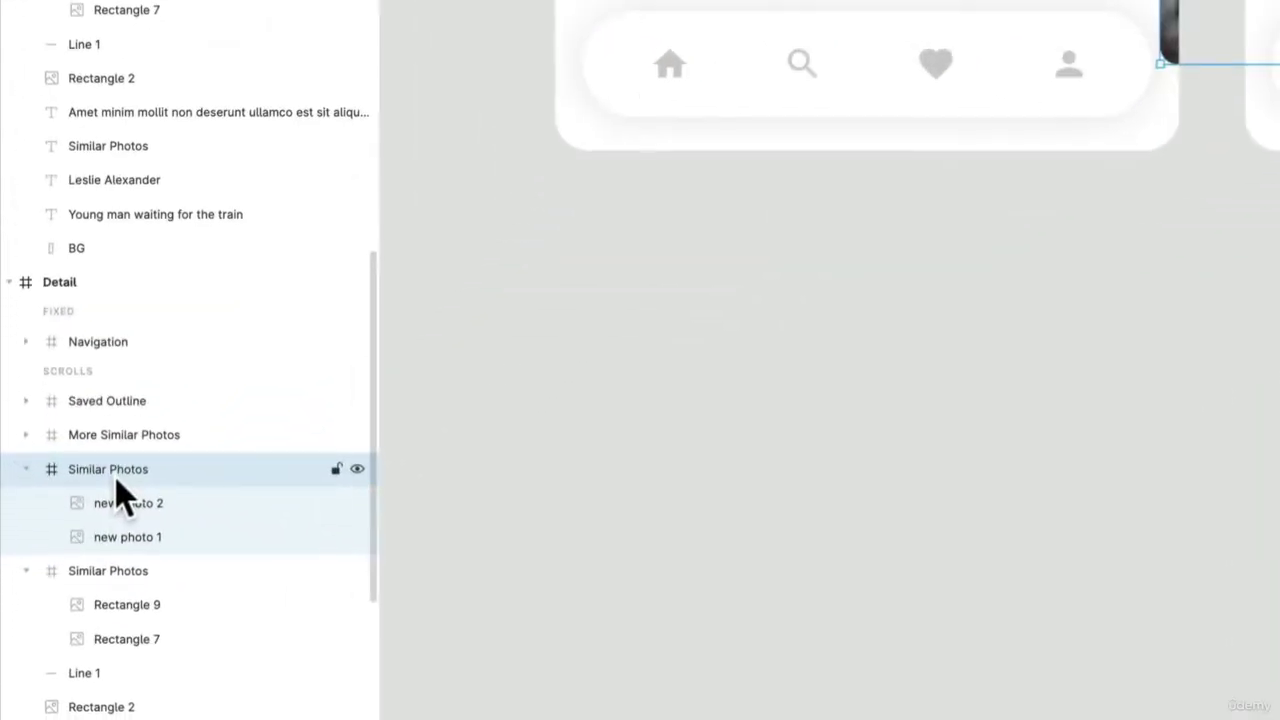
double_click(65, 609)
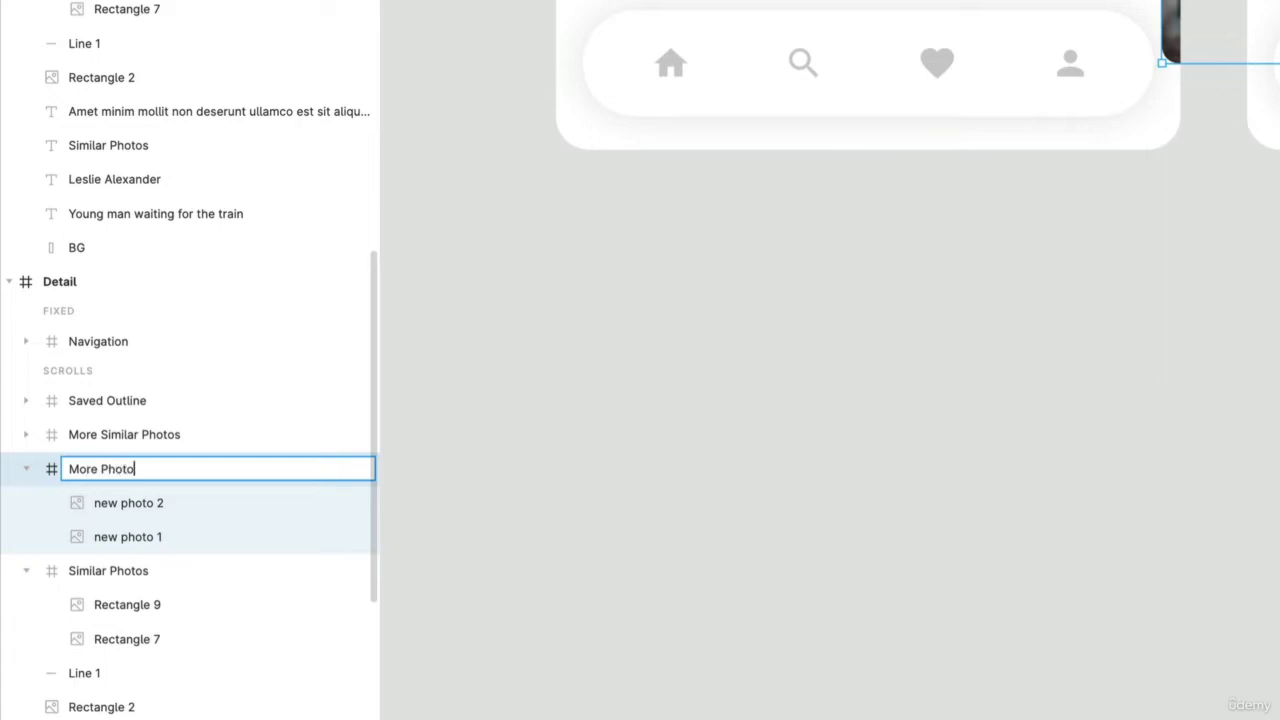
key("Return")
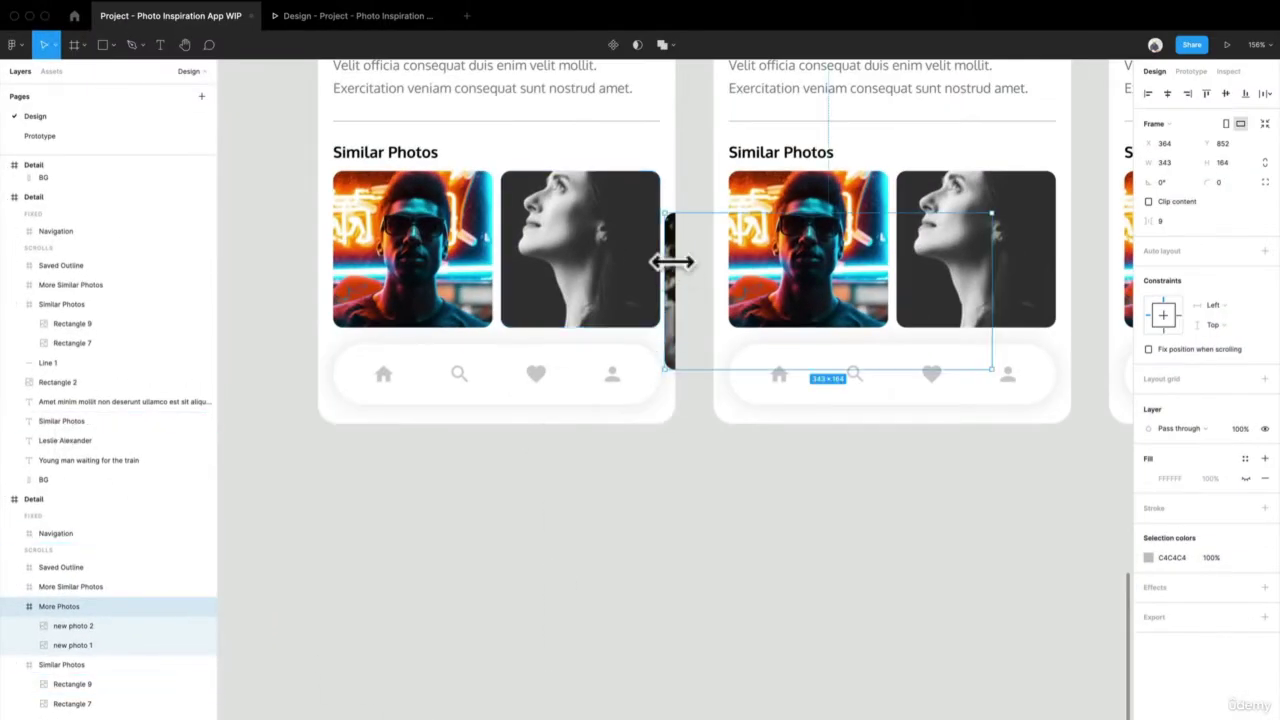
Position More Photos at X 375, Y 808, level with the Similar Photos row and just outside the first Detail frame's right edge
scroll(676, 268, "up", 5)
left_click_drag(700, 320, 712, 226)
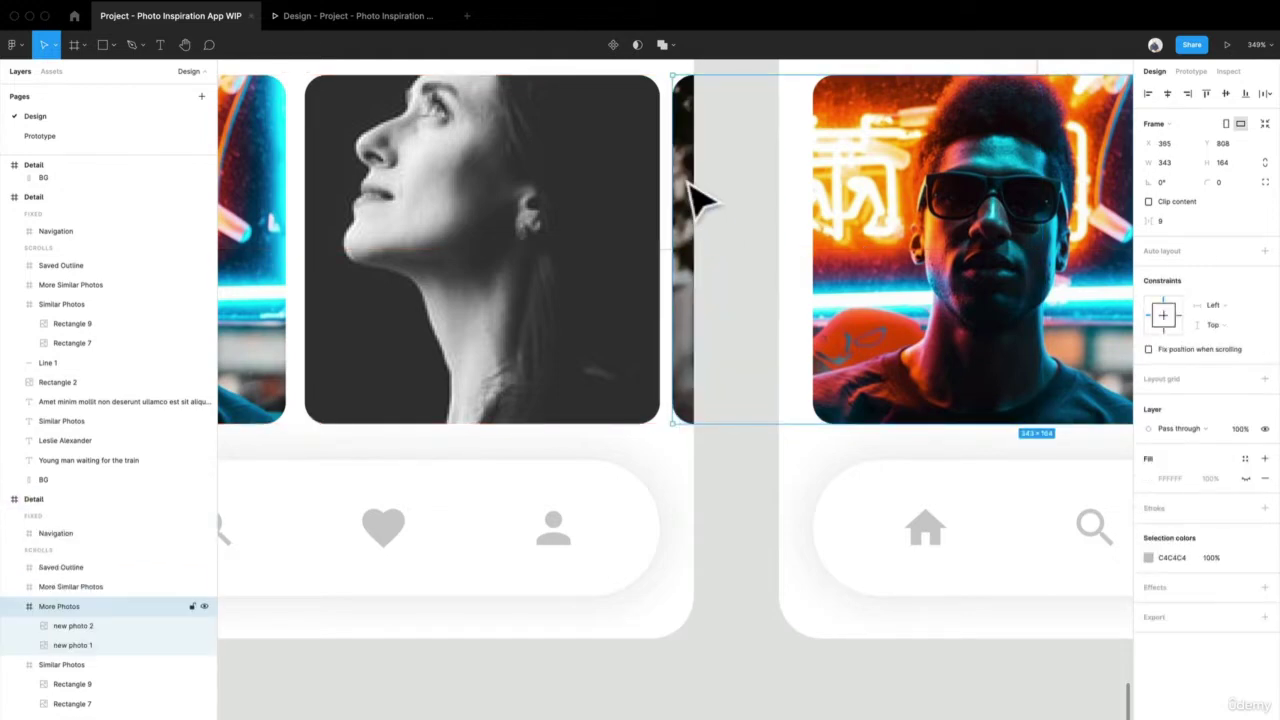
mouse_move(688, 184)
left_mouse_down()
mouse_move(694, 194)
mouse_move(689, 184)
left_mouse_up()
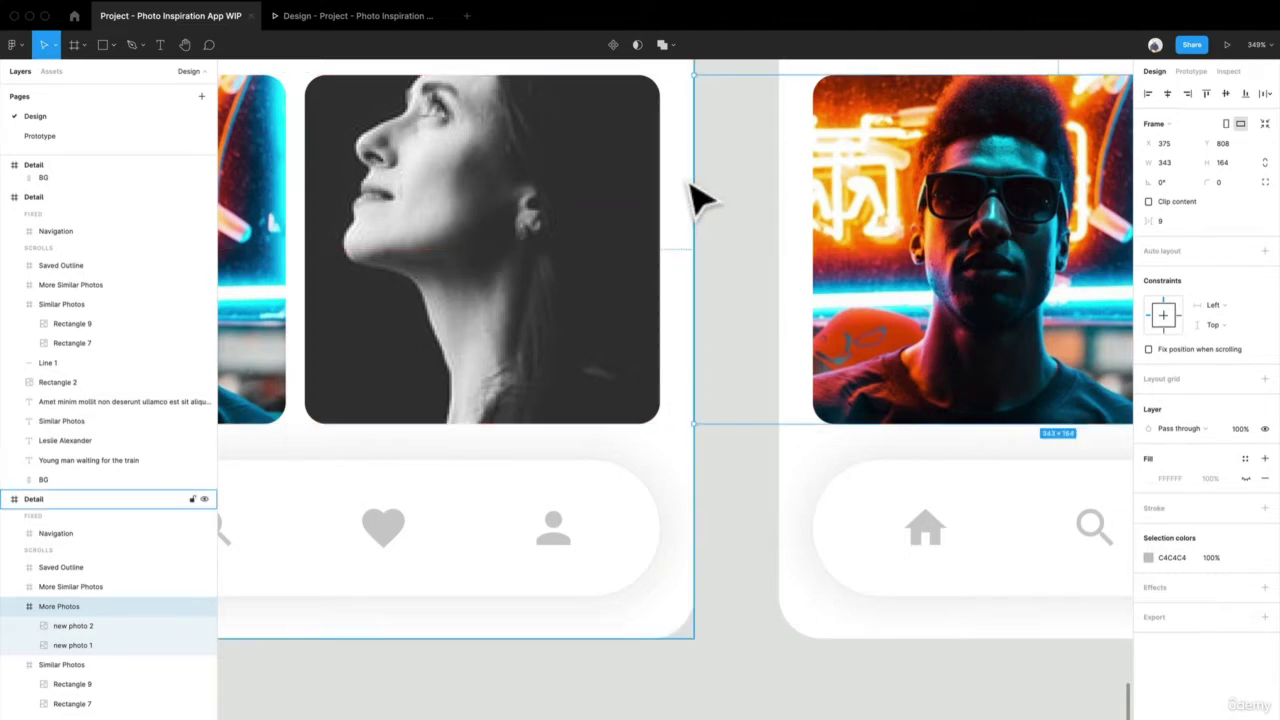
Delete the middle Detail frame from the row of three Detail screens
scroll(708, 181, "down", 5)
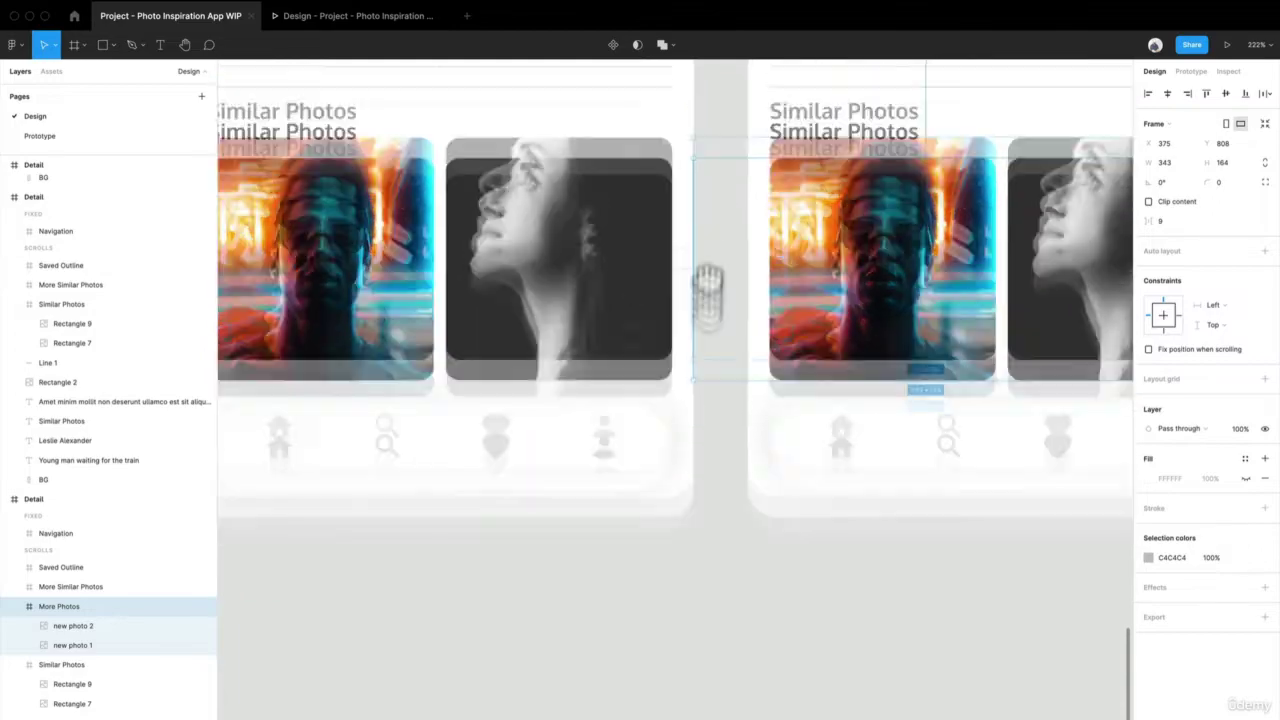
scroll(703, 386, "down", 2)
left_click_drag(708, 296, 606, 477)
scroll(606, 477, "down", 6)
scroll(637, 212, "up", 3)
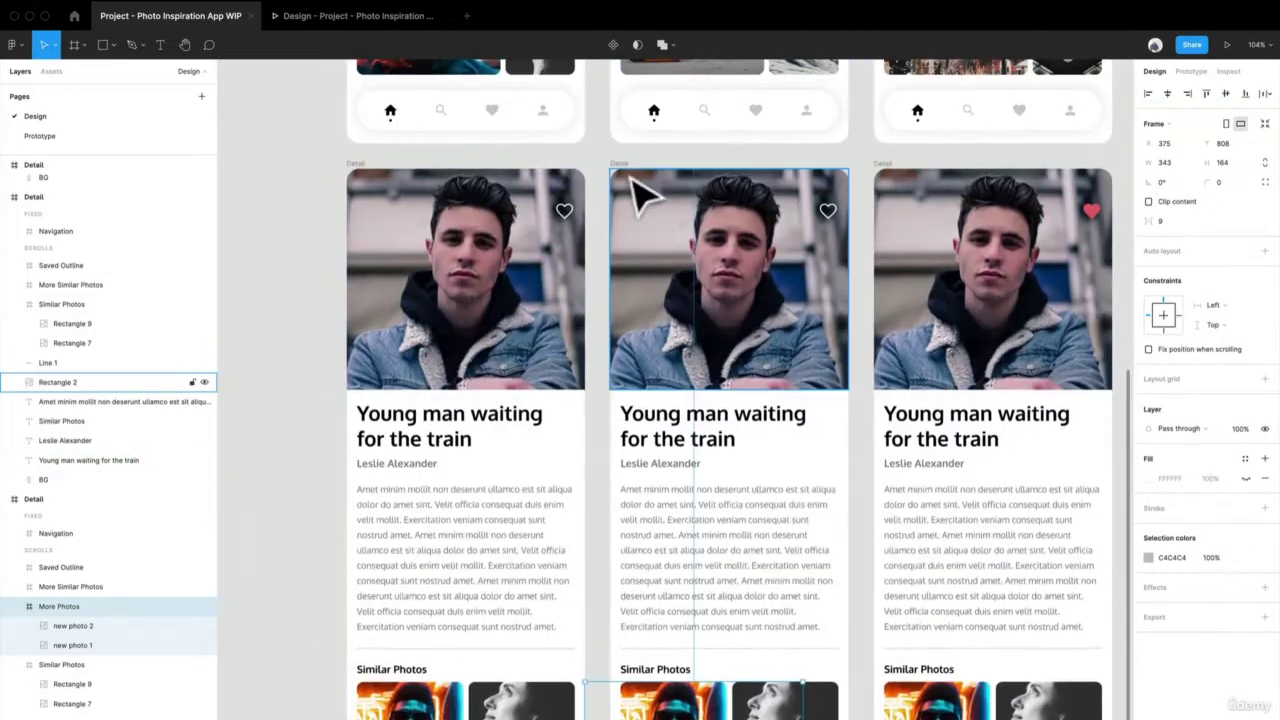
left_click(628, 177)
key("Delete")
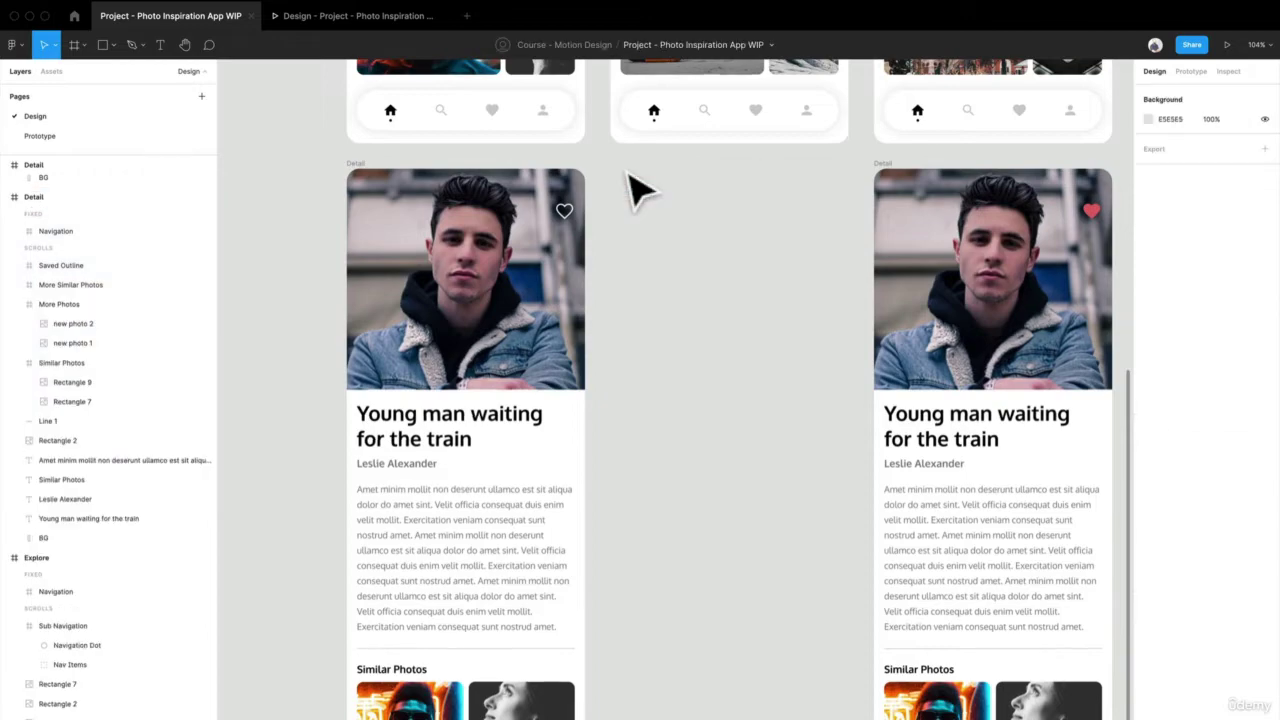
Duplicate the first Detail frame, with its More Photos included, into the gap beside it
scroll(634, 428, "up", 3)
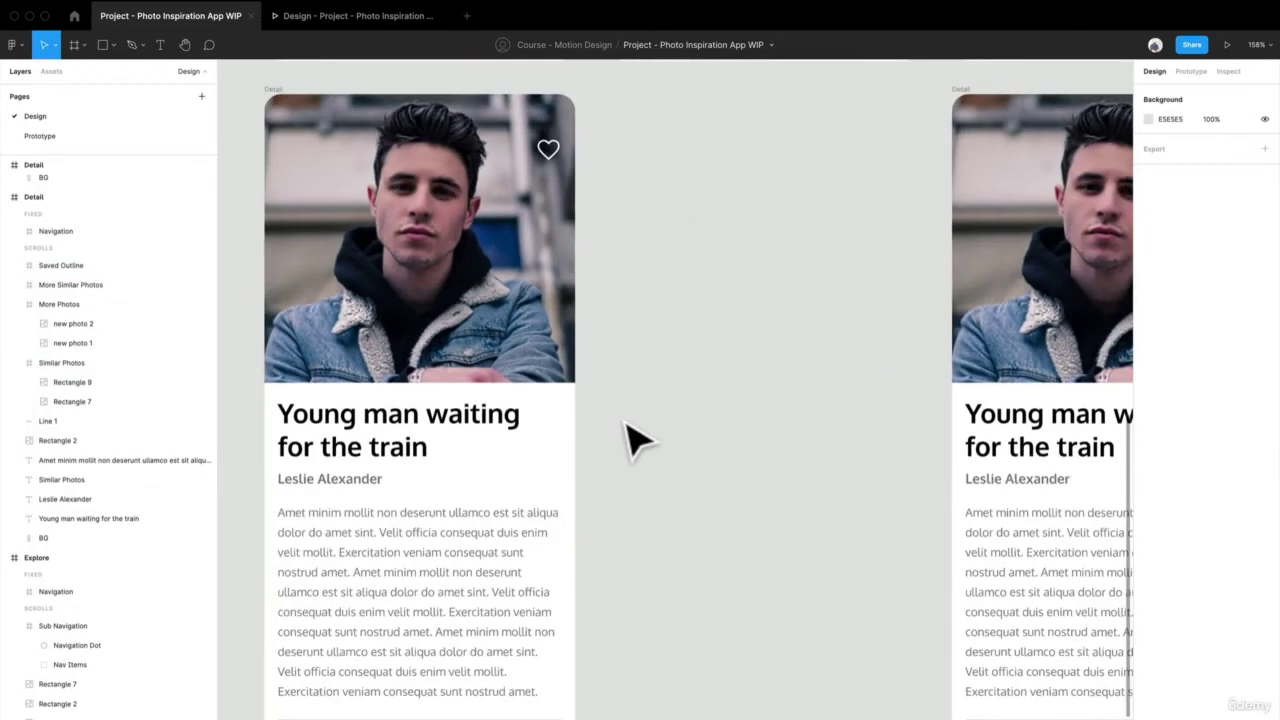
scroll(638, 440, "down", 3)
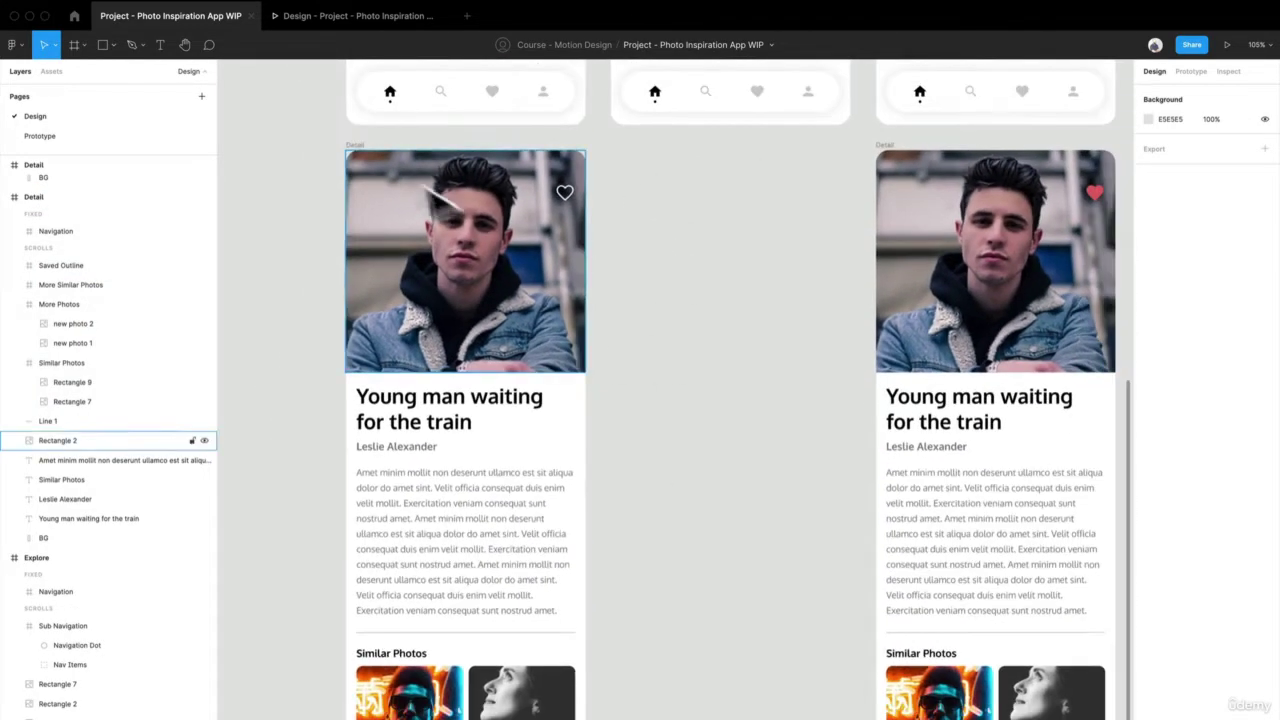
left_click(367, 173)
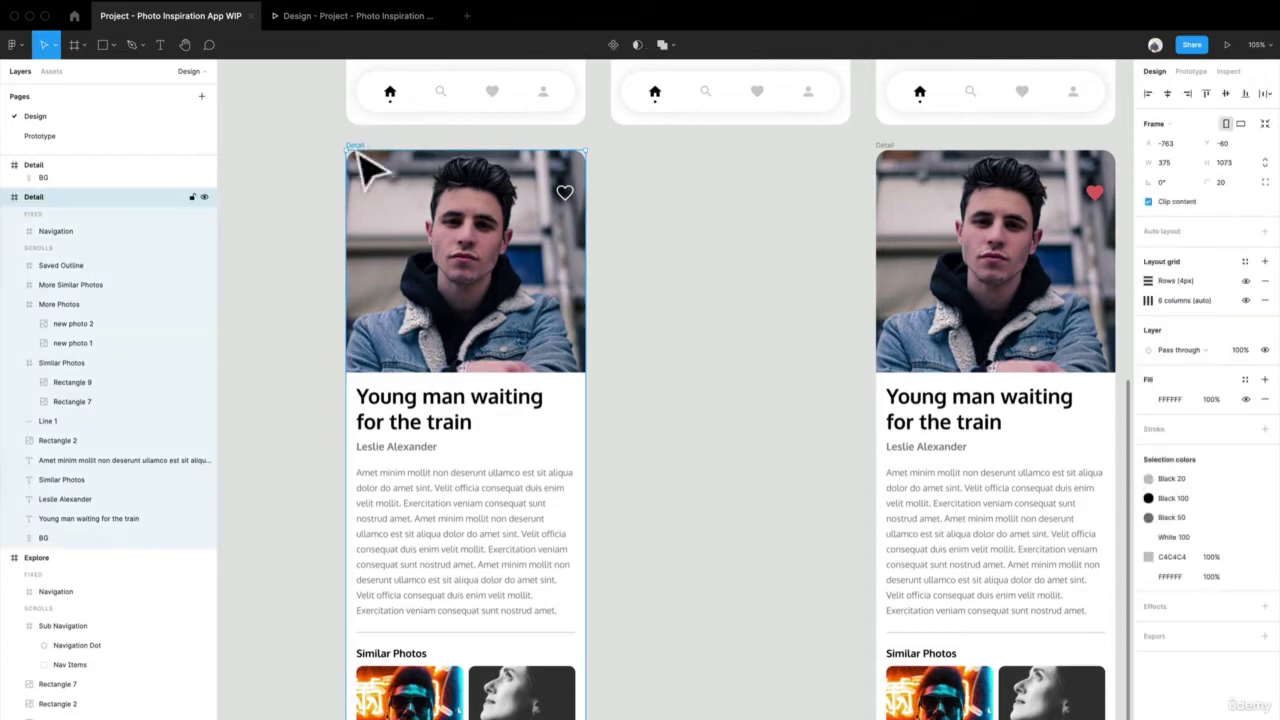
key("super+d")
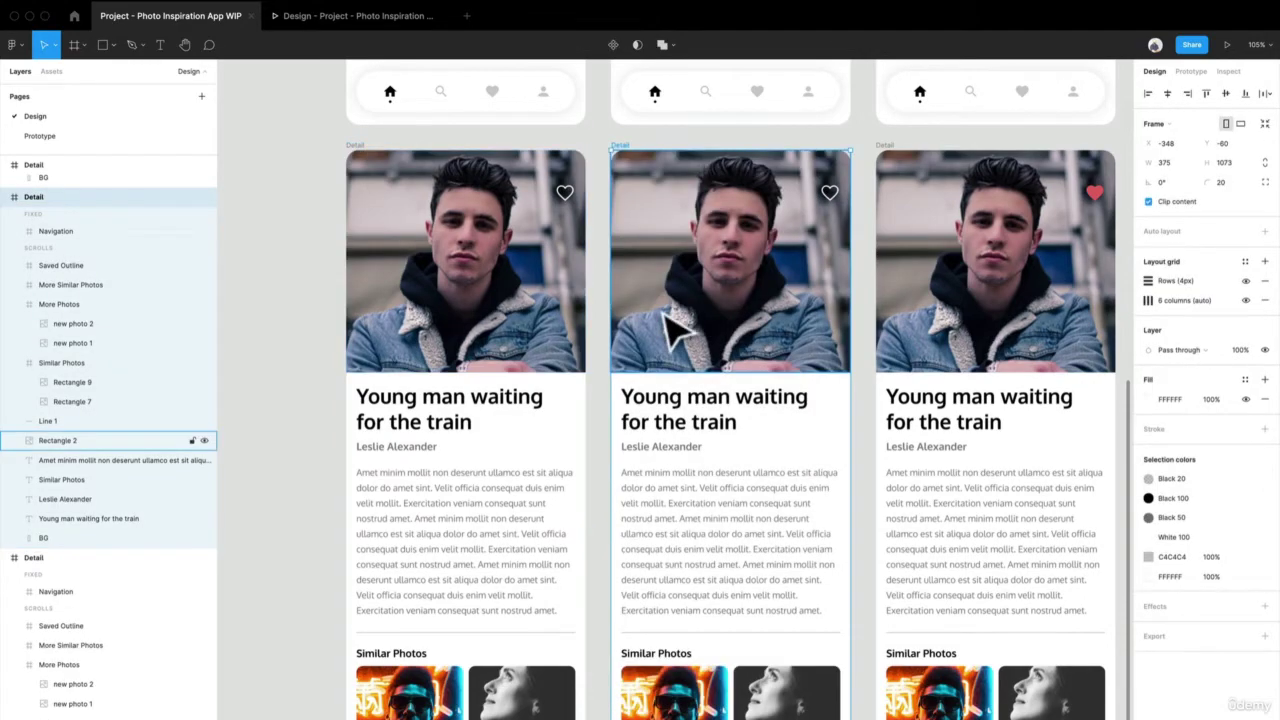
In the duplicated Detail frame, shift Similar Photos and More Photos left together until the new pair fills the original photos' place
scroll(668, 320, "down", 3)
scroll(800, 440, "up", 5)
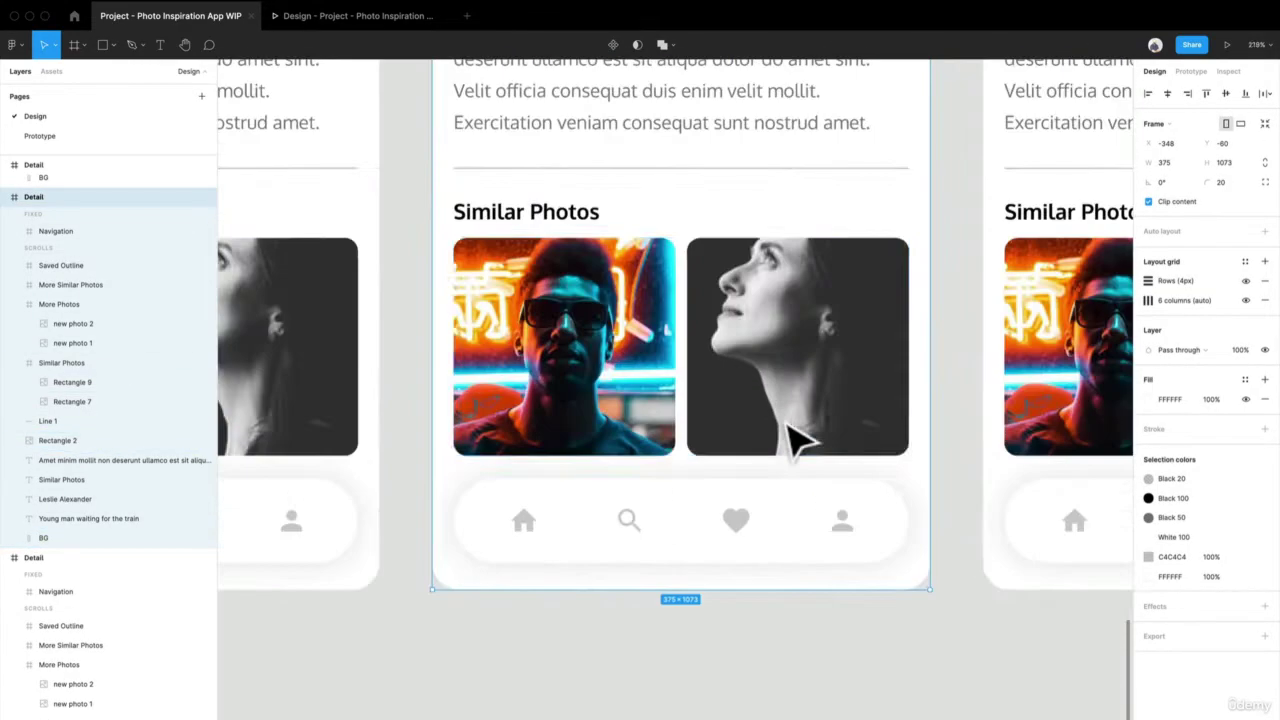
left_click(808, 408)
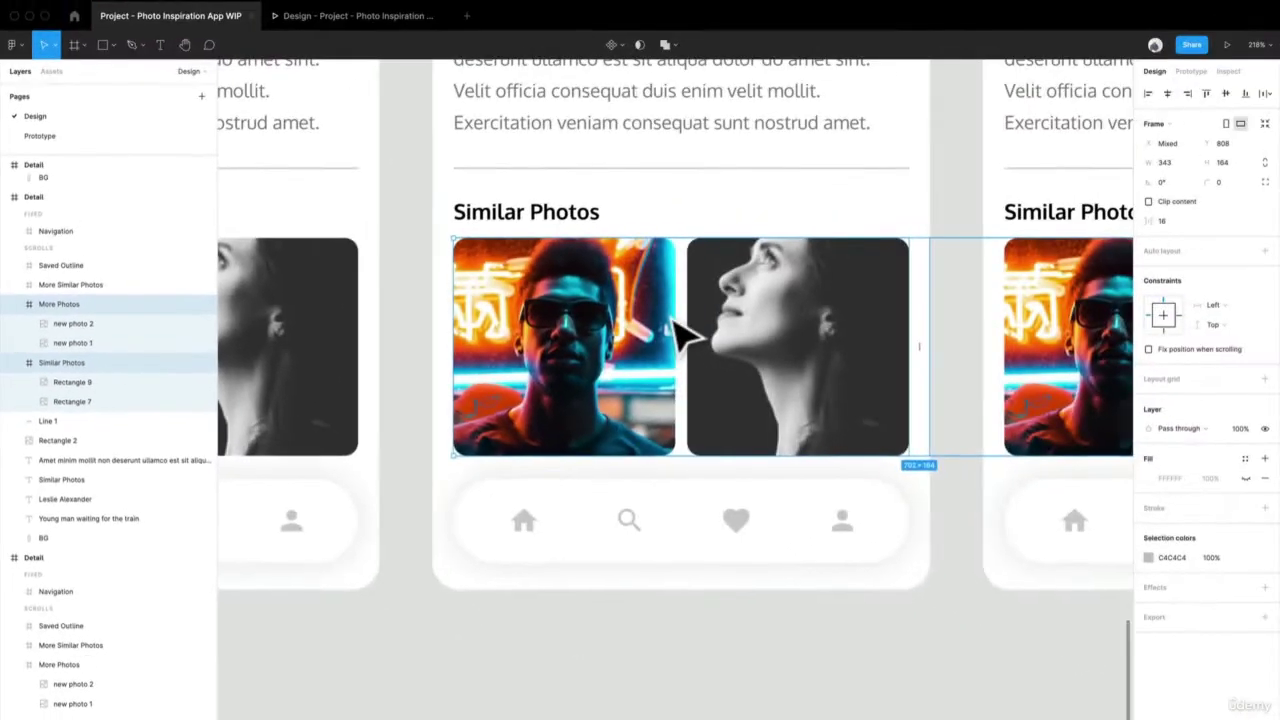
left_click_drag(790, 350, 600, 370)
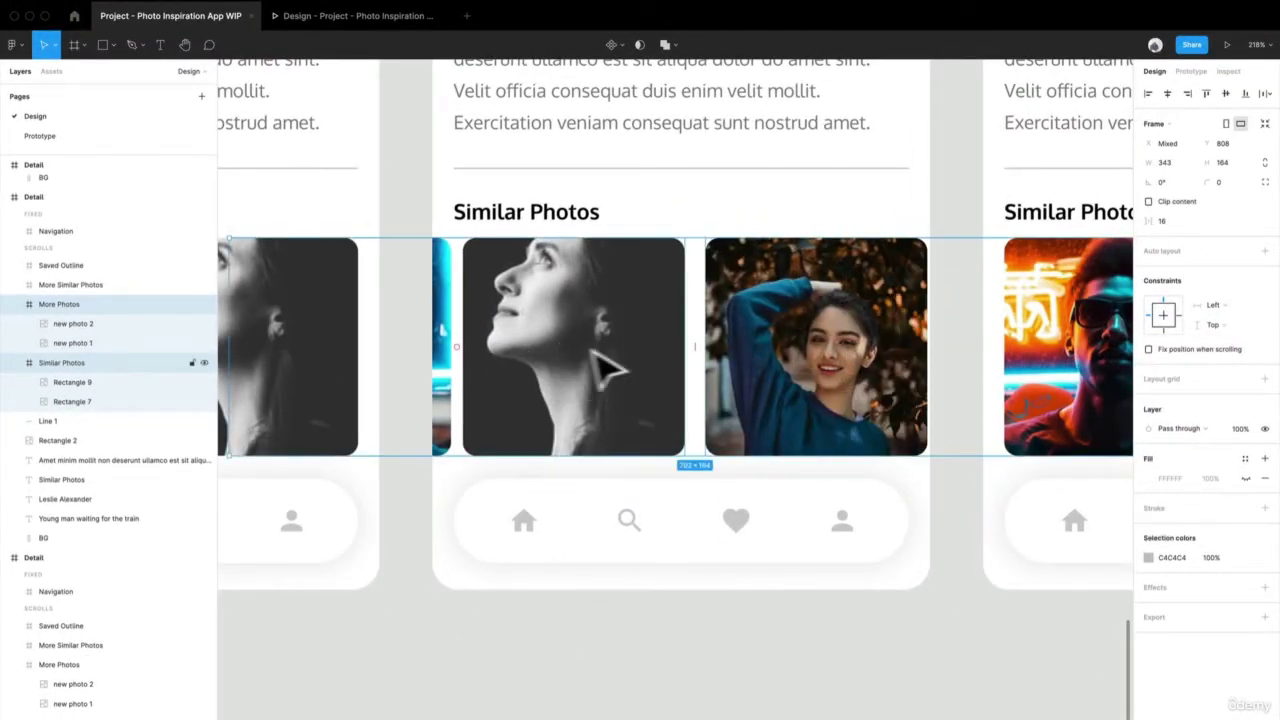
left_click_drag(769, 367, 540, 352)
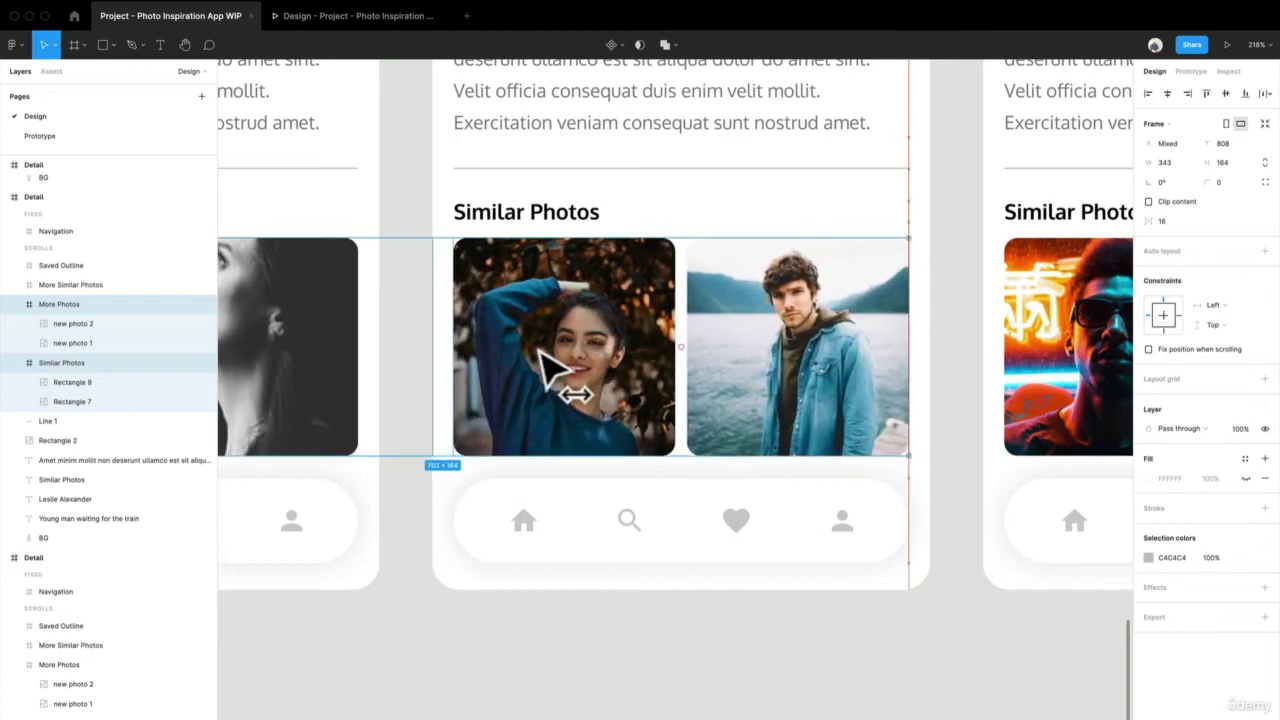
left_click(491, 606)
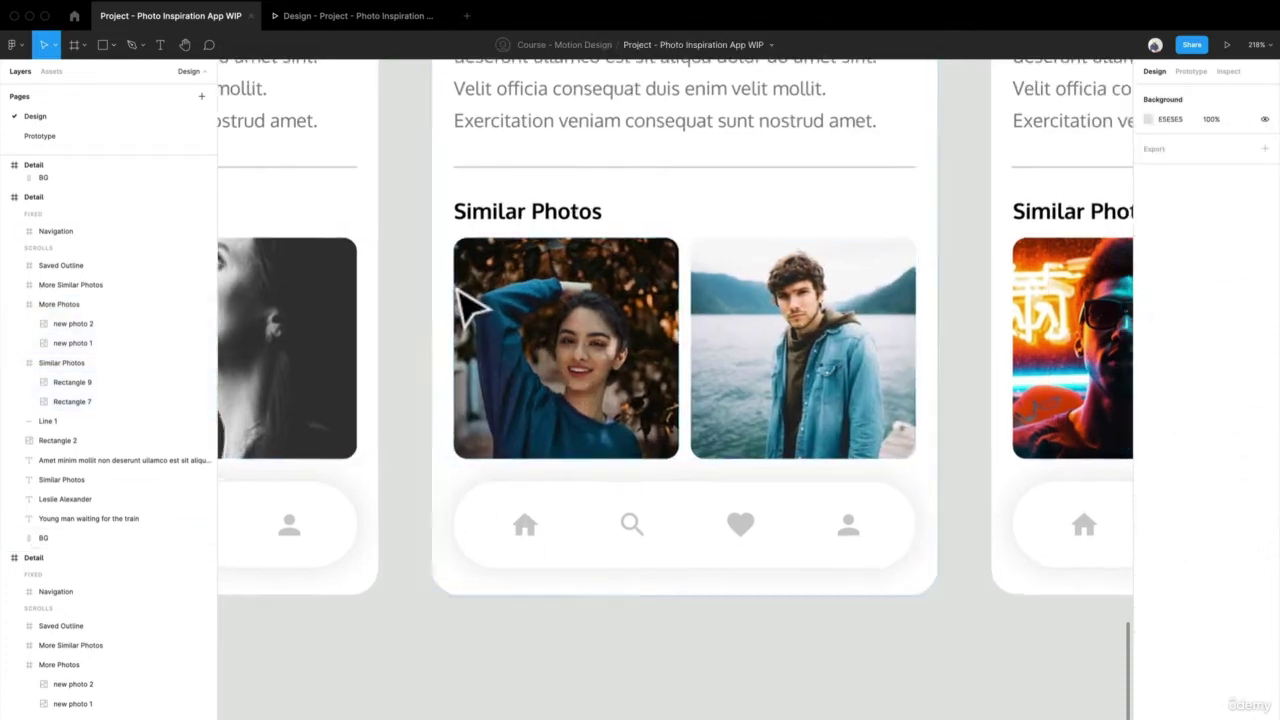
Add a prototype connection from Similar Photos in the first Detail frame to the second Detail frame
scroll(457, 289, "up", 5)
scroll(457, 289, "down", 6)
scroll(466, 300, "down", 10)
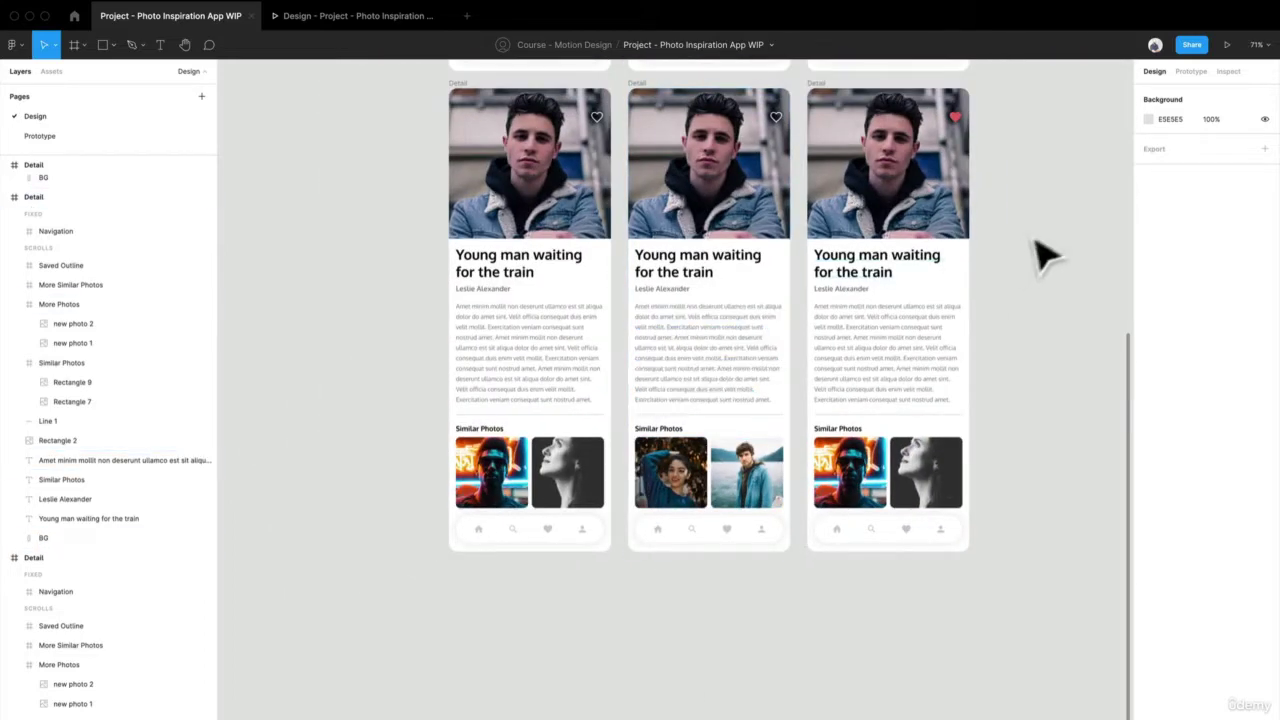
left_click(1190, 71)
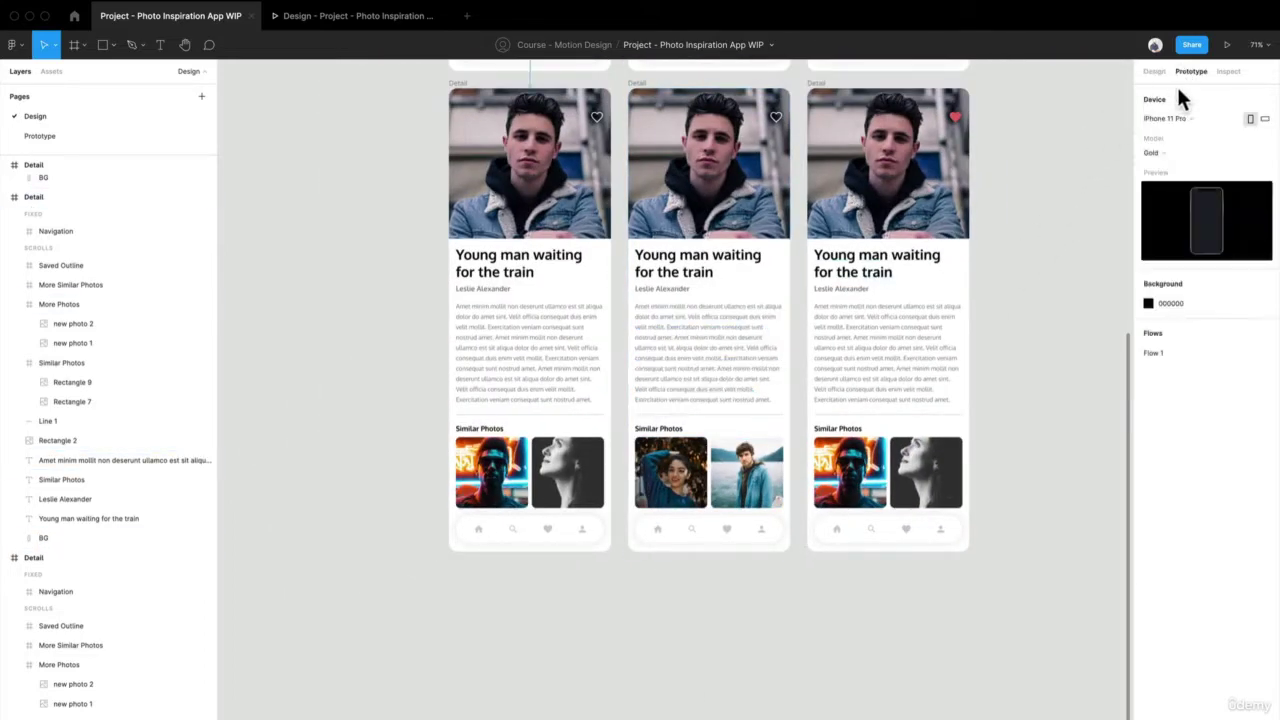
scroll(617, 428, "up", 5)
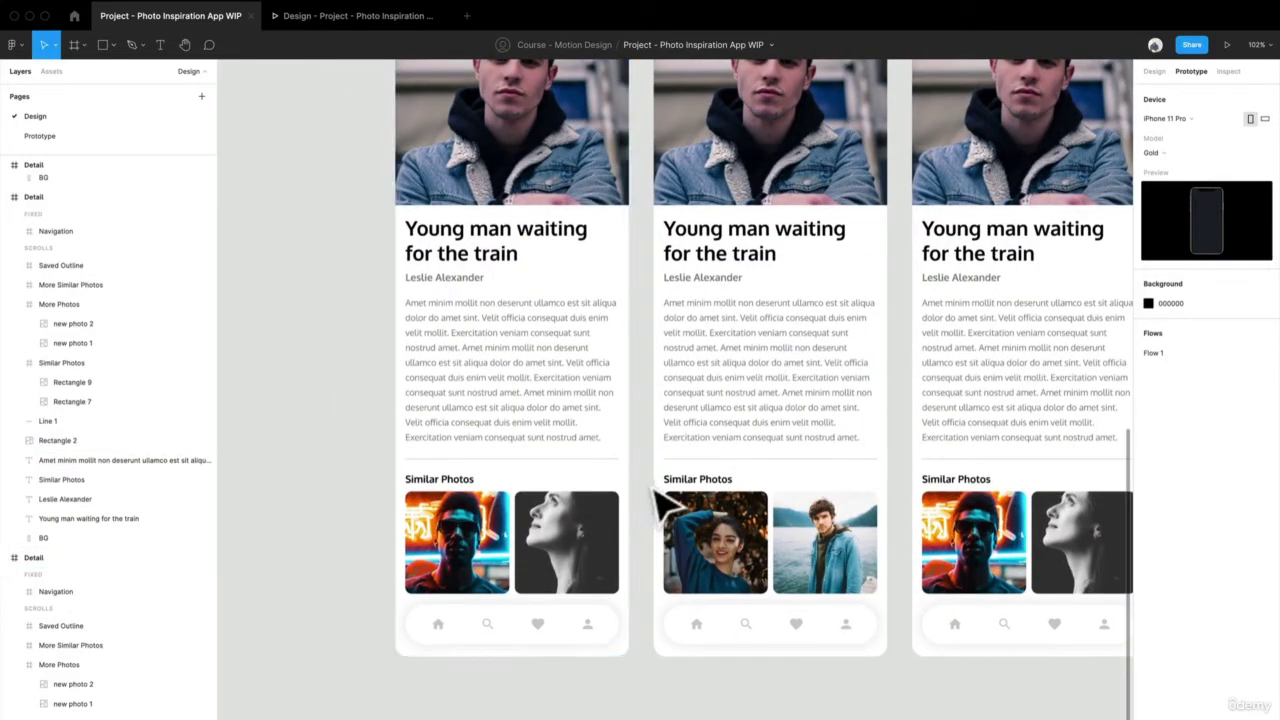
scroll(655, 492, "up", 4)
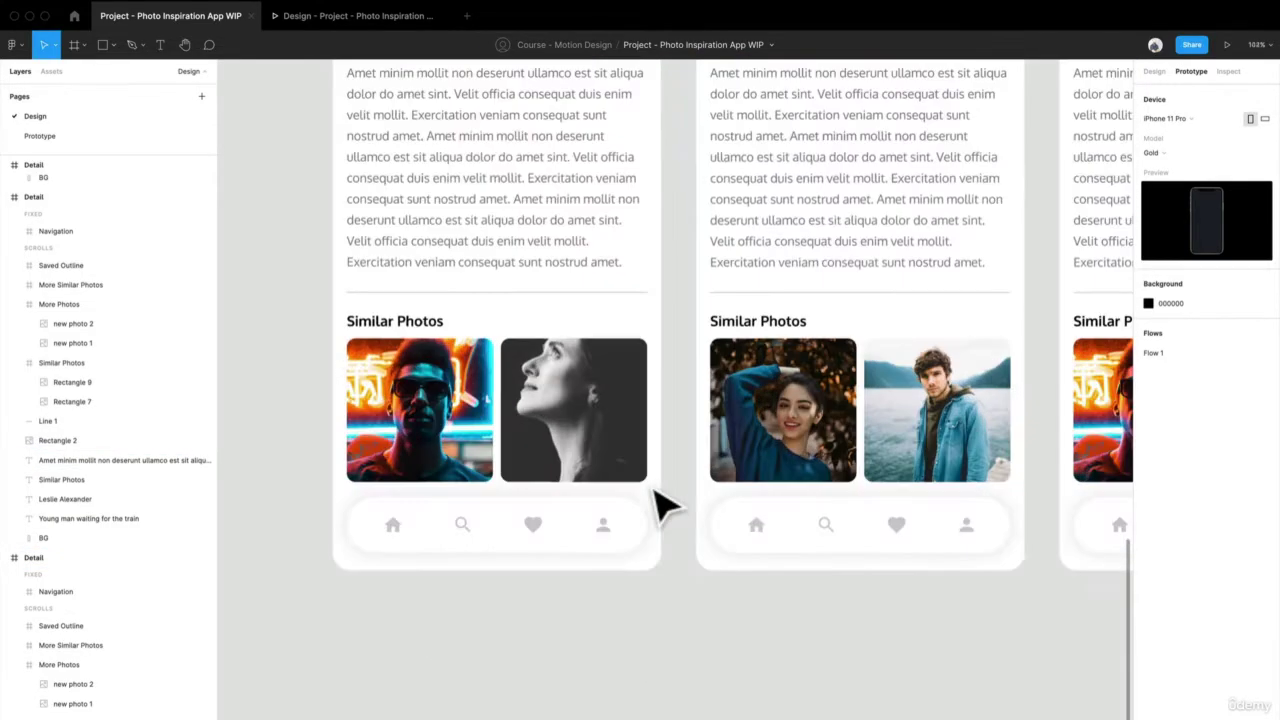
left_click(585, 465)
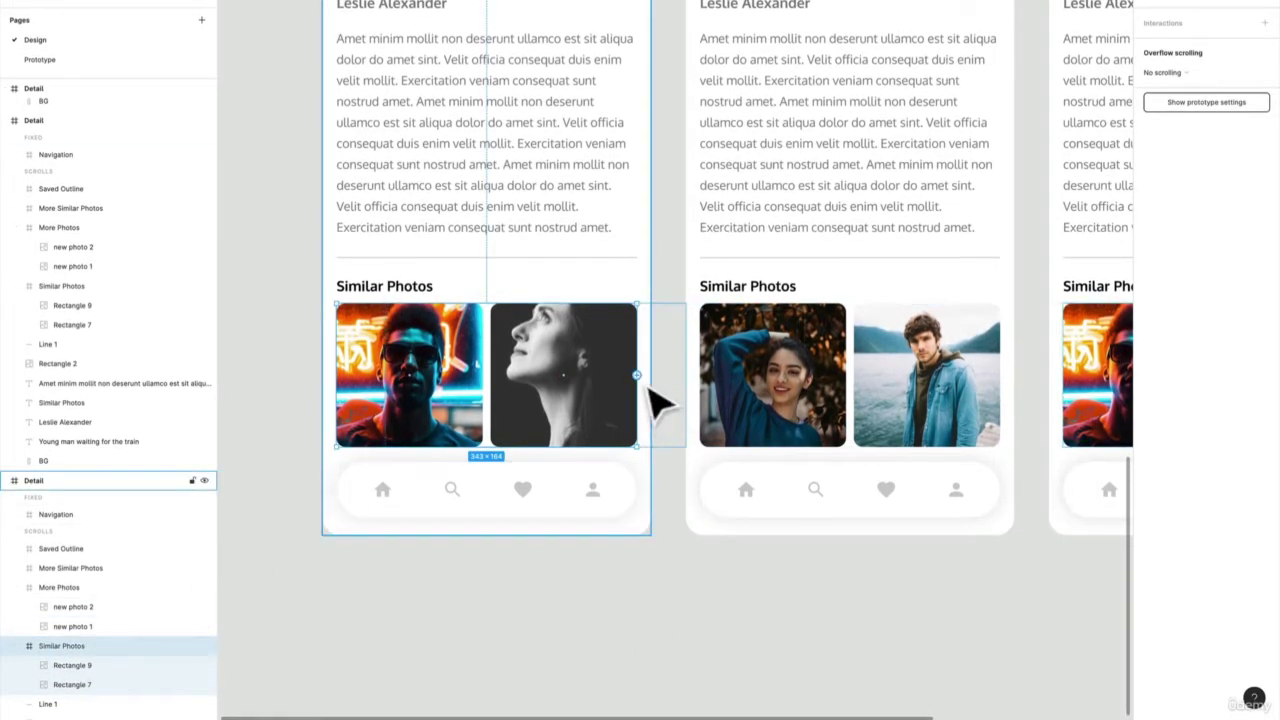
left_click_drag(640, 377, 740, 381)
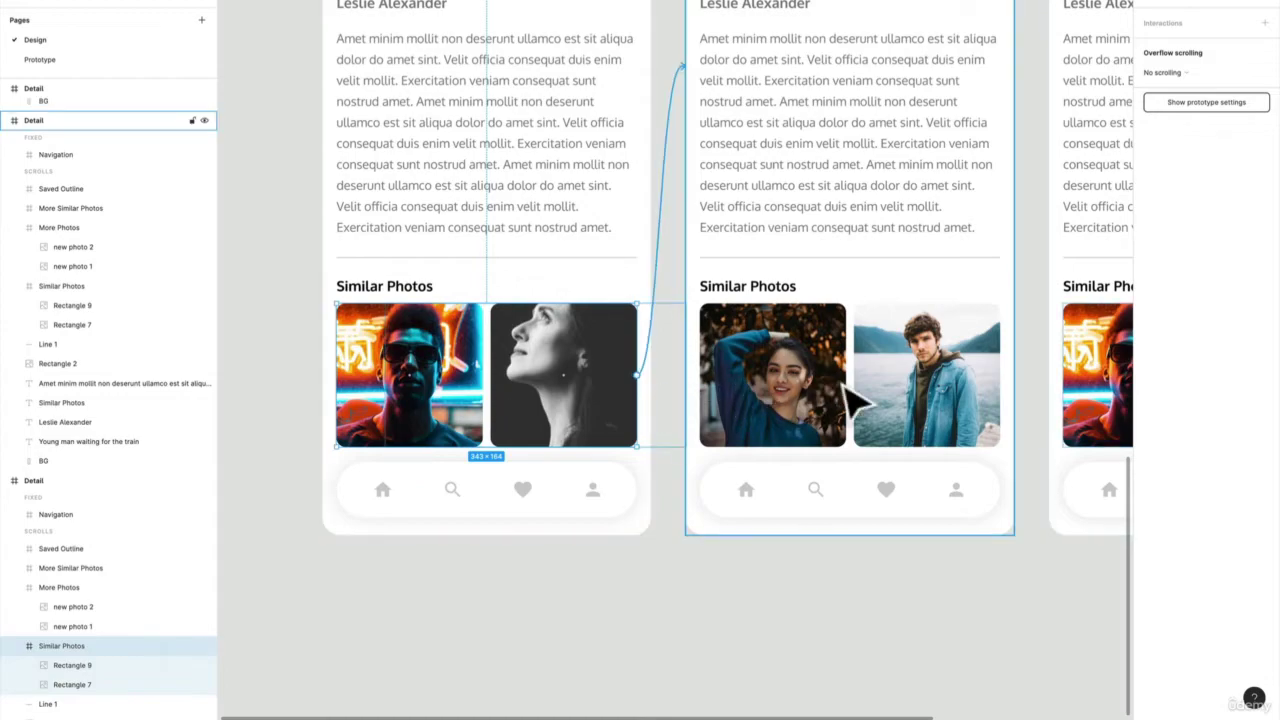
left_click_drag(843, 384, 694, 191)
Set the trigger of the Similar Photos interaction to On drag
scroll(737, 114, "up", 3)
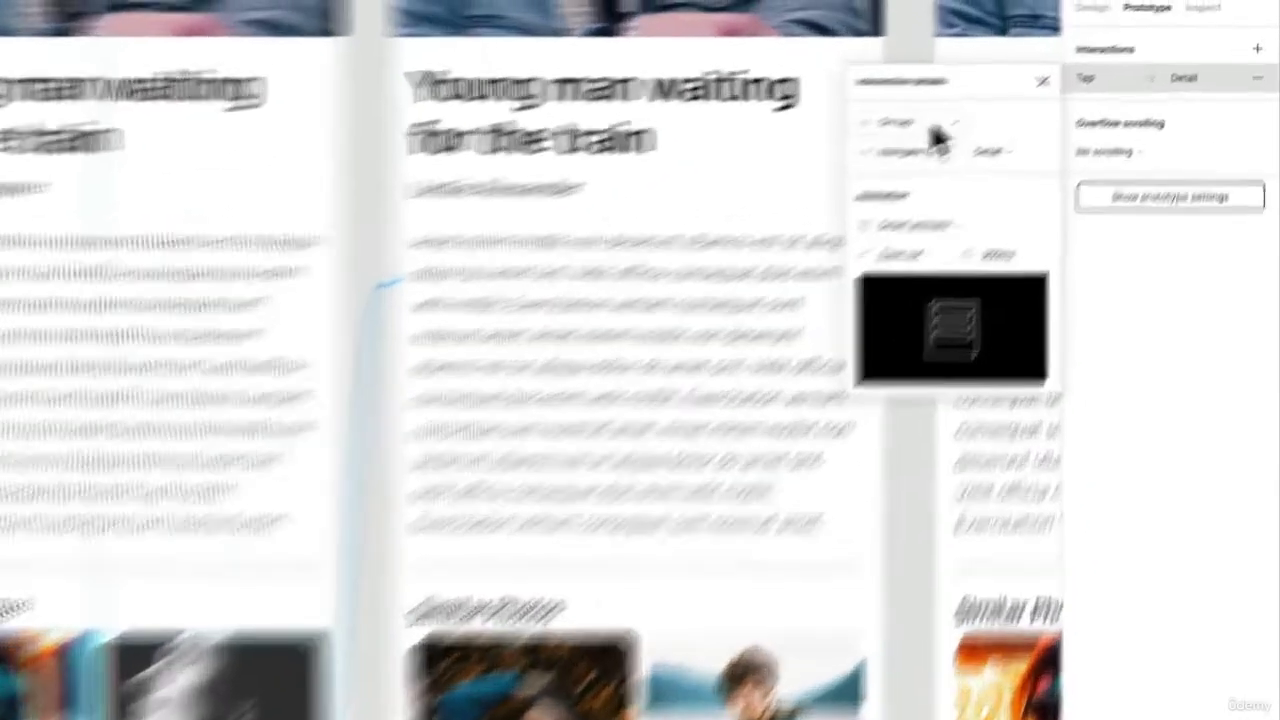
left_click(1025, 72)
left_click(1027, 86)
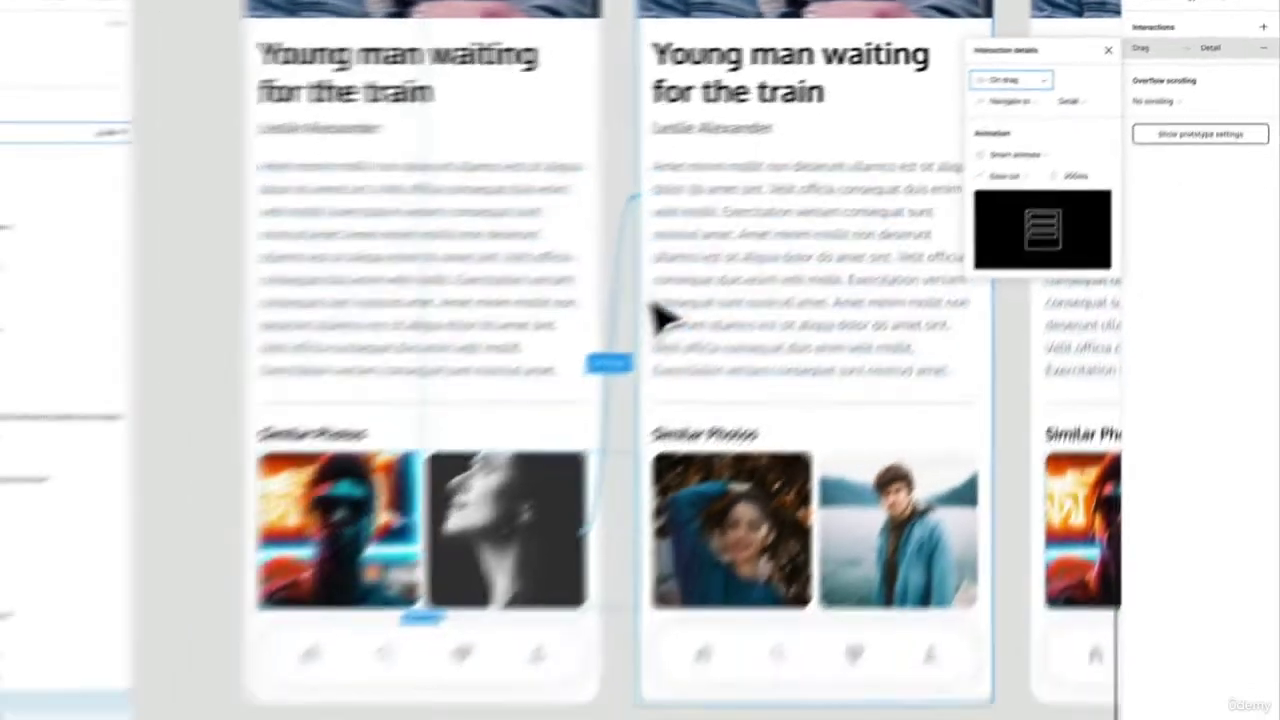
Connect More Photos in the second Detail frame back to the first Detail frame with an On drag trigger
scroll(634, 283, "up", 3)
scroll(663, 266, "down", 2)
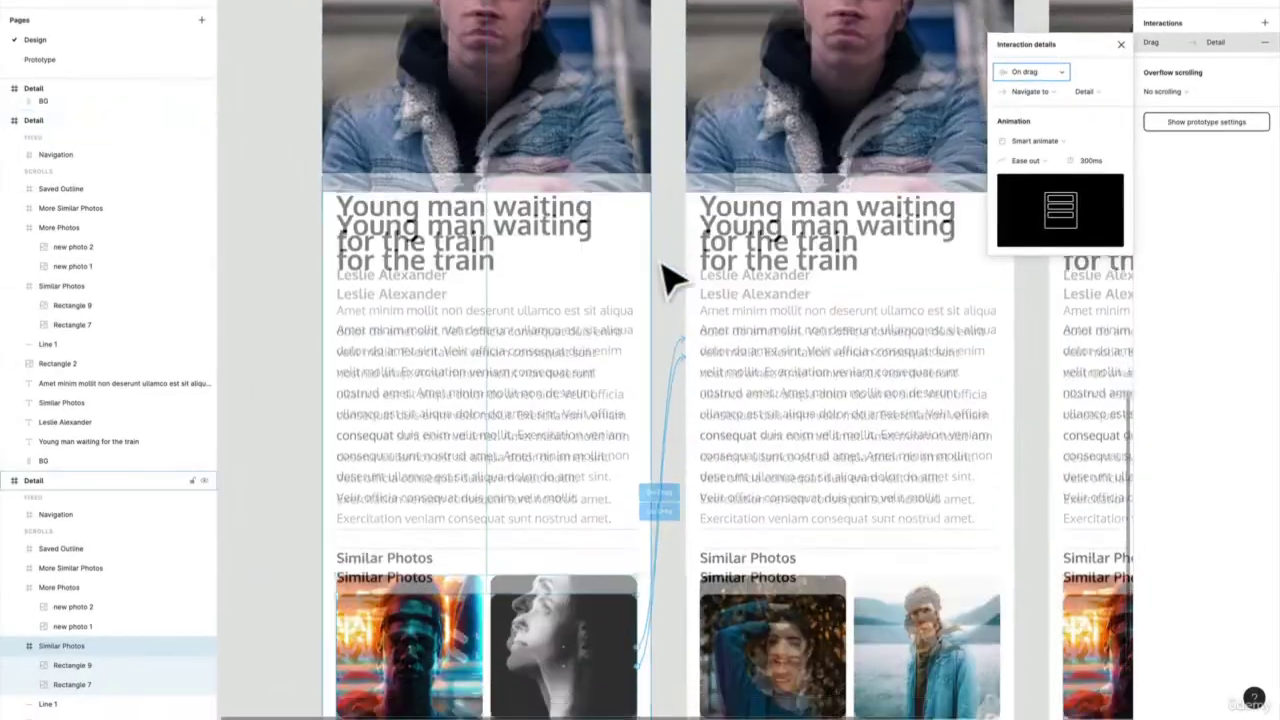
left_click(810, 618)
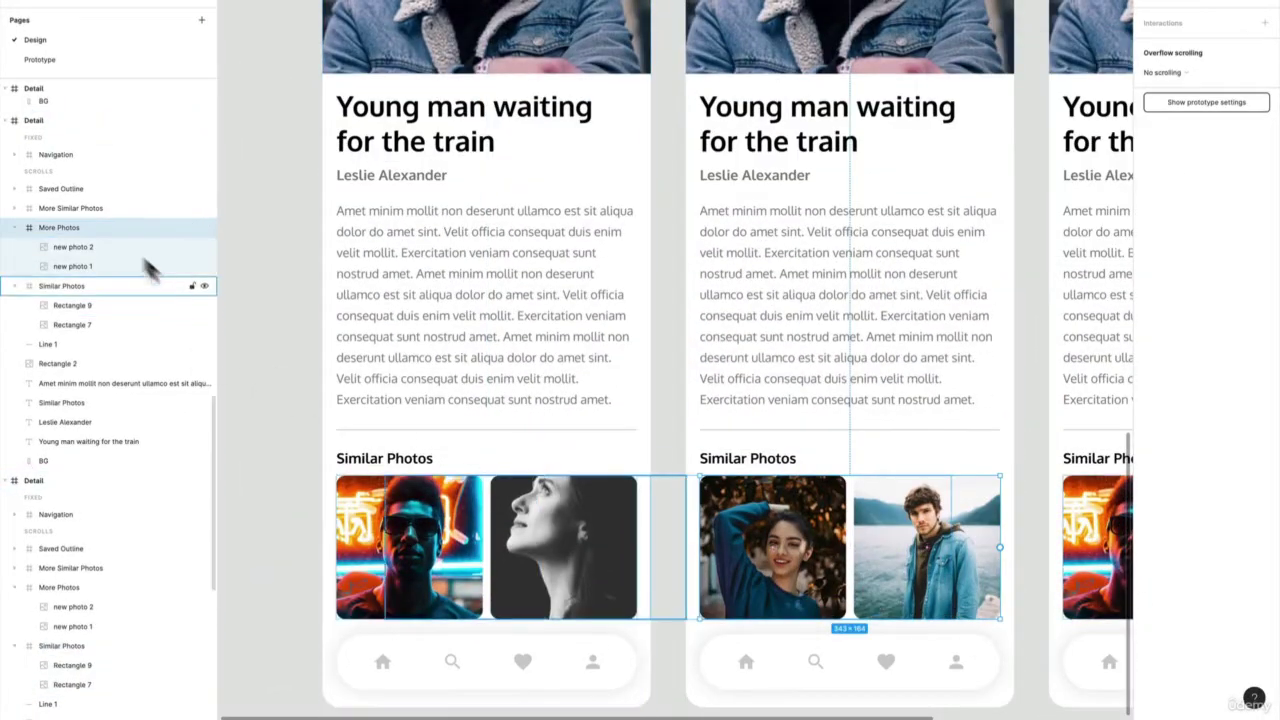
left_click_drag(1000, 548, 605, 440)
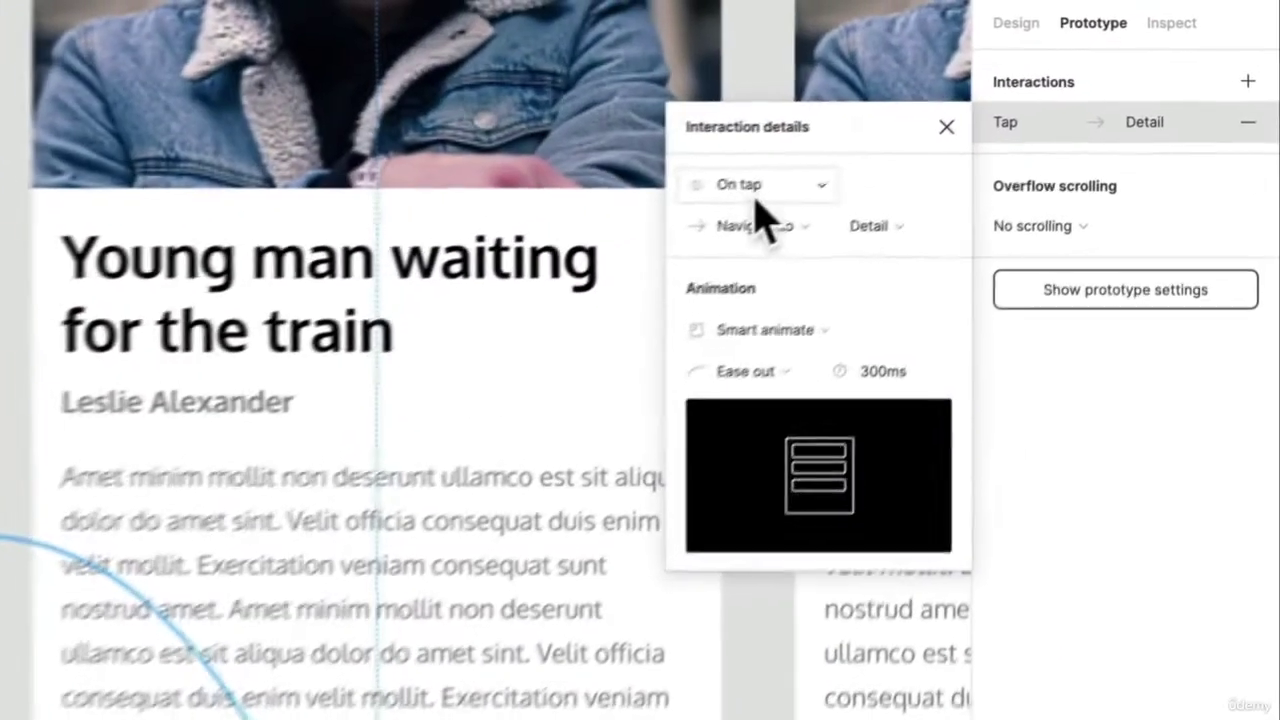
left_click(756, 198)
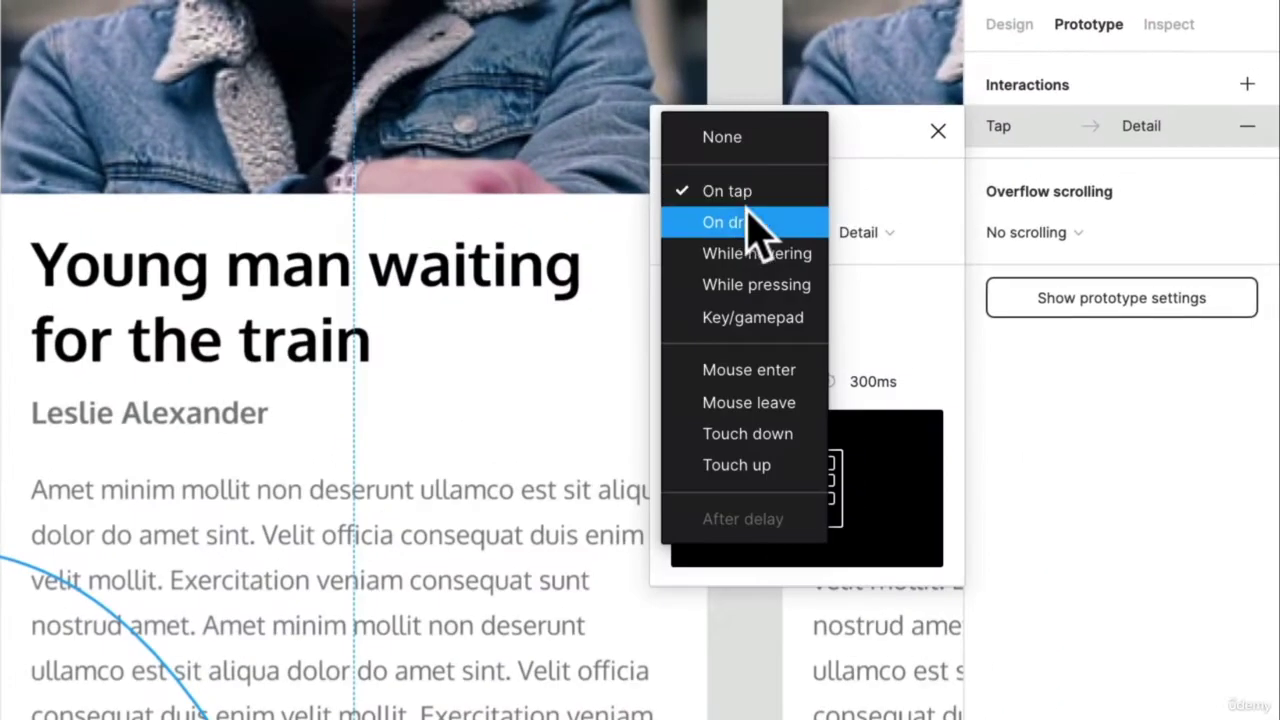
left_click(740, 222)
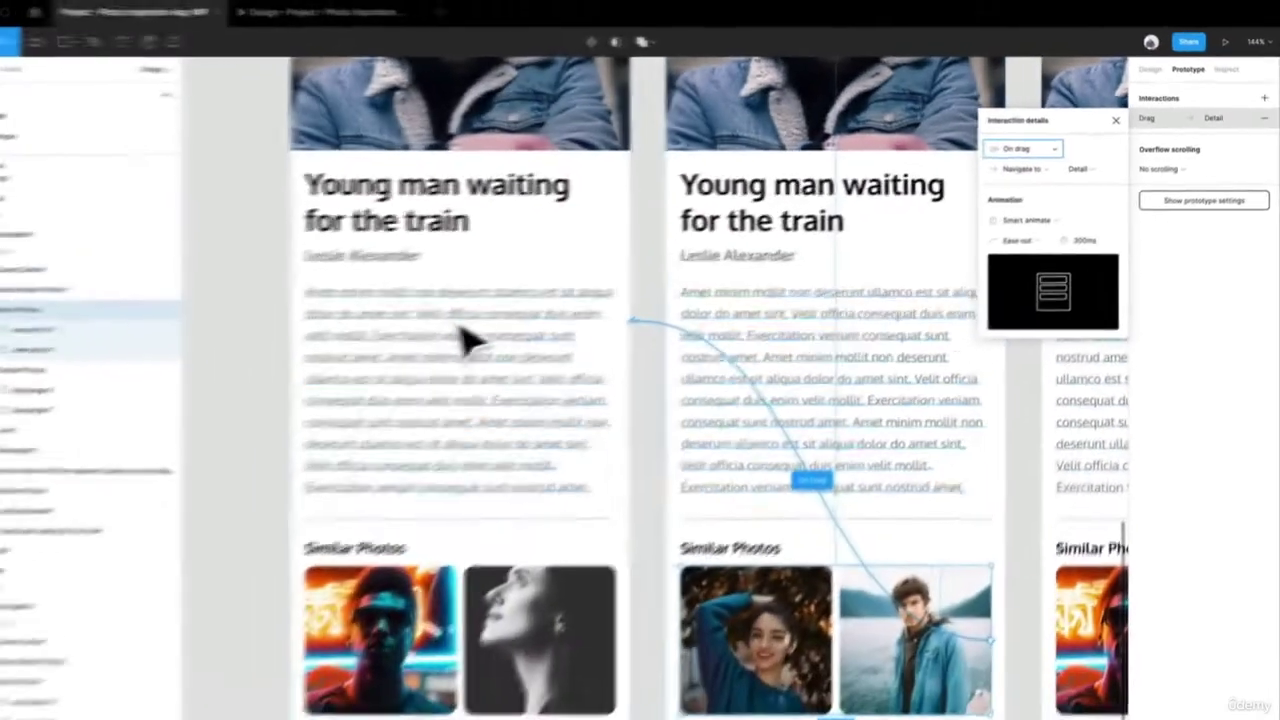
left_click(688, 658)
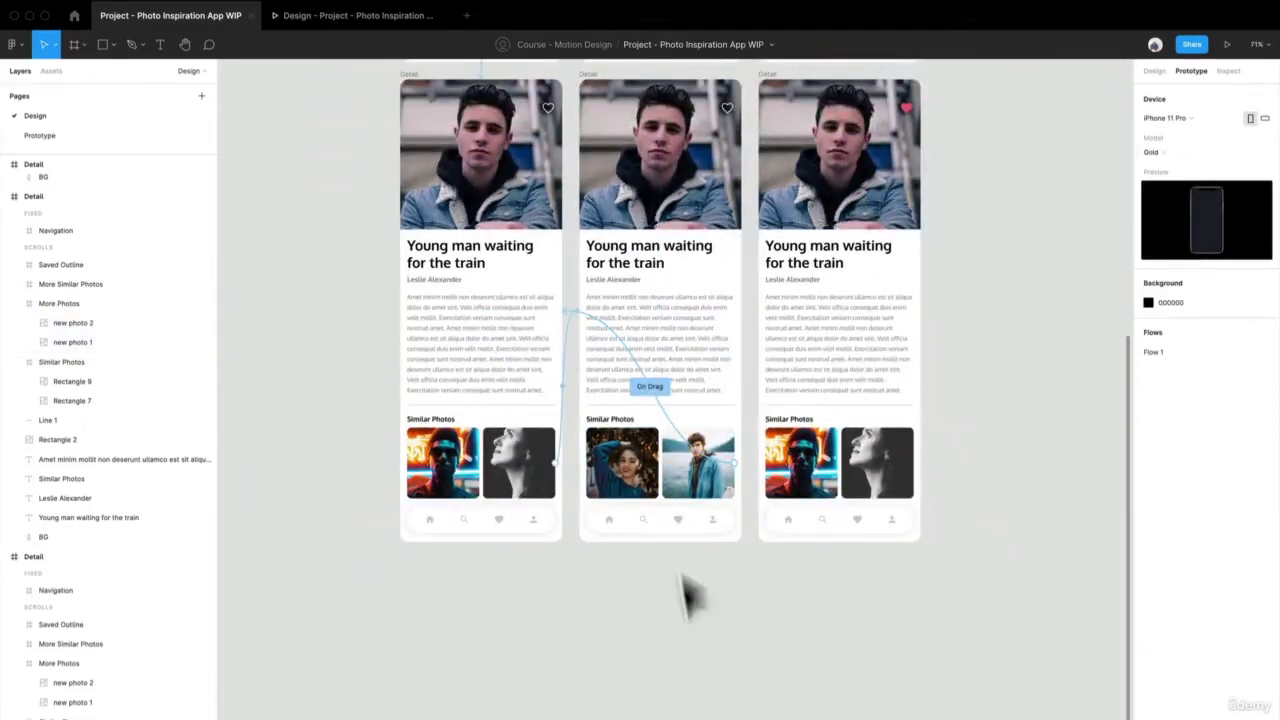
Test the drag interactions in the prototype preview by swiping the Similar Photos row in both directions on the Detail screen
left_click(365, 20)
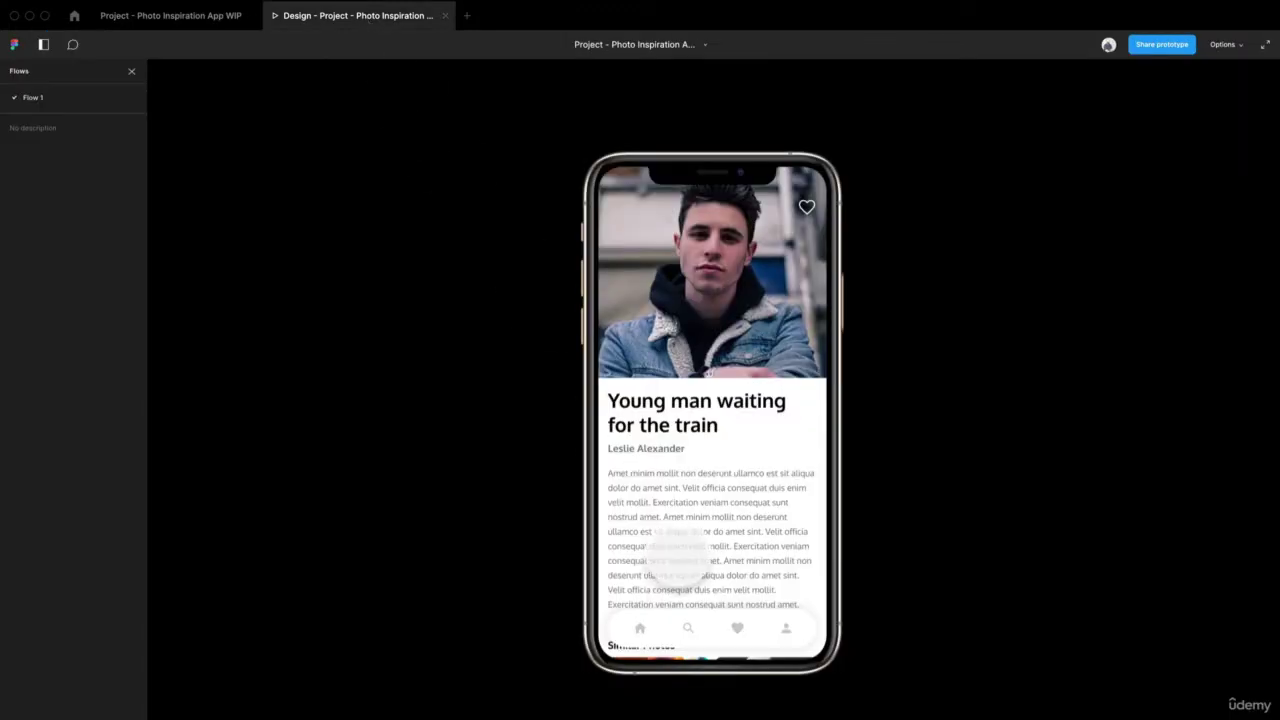
scroll(701, 536, "down", 3)
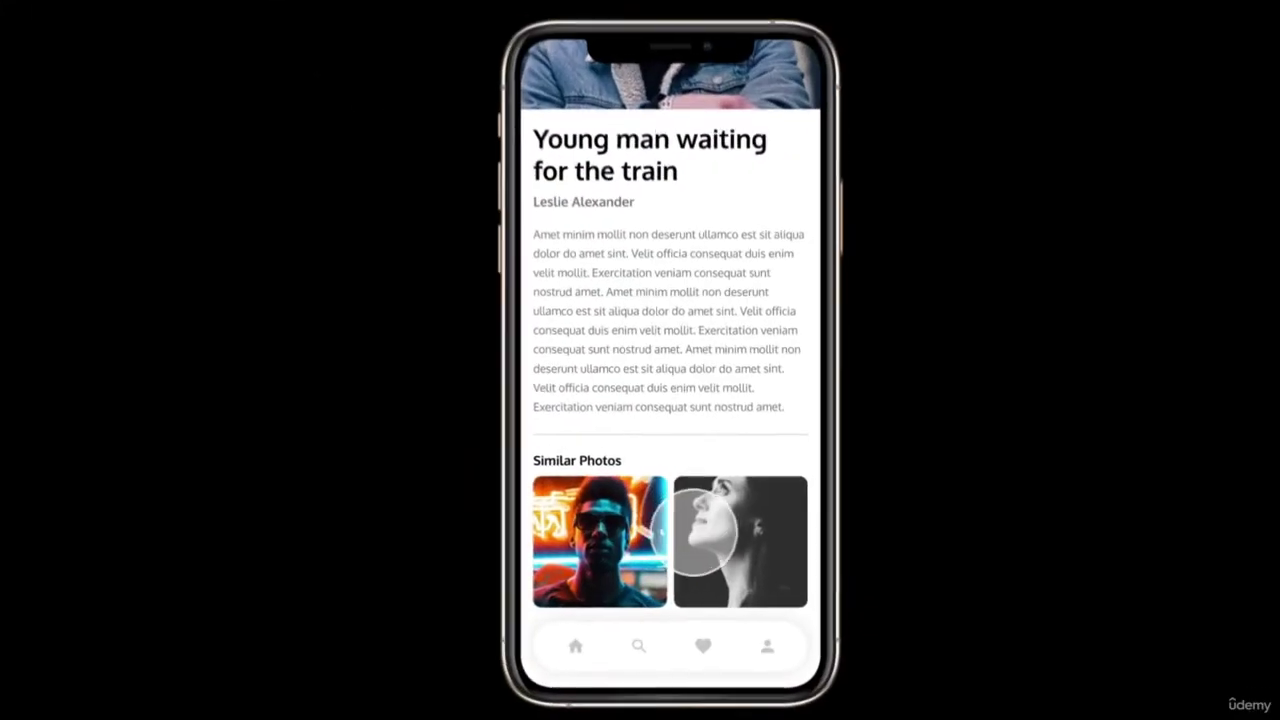
left_click_drag(729, 545, 684, 545)
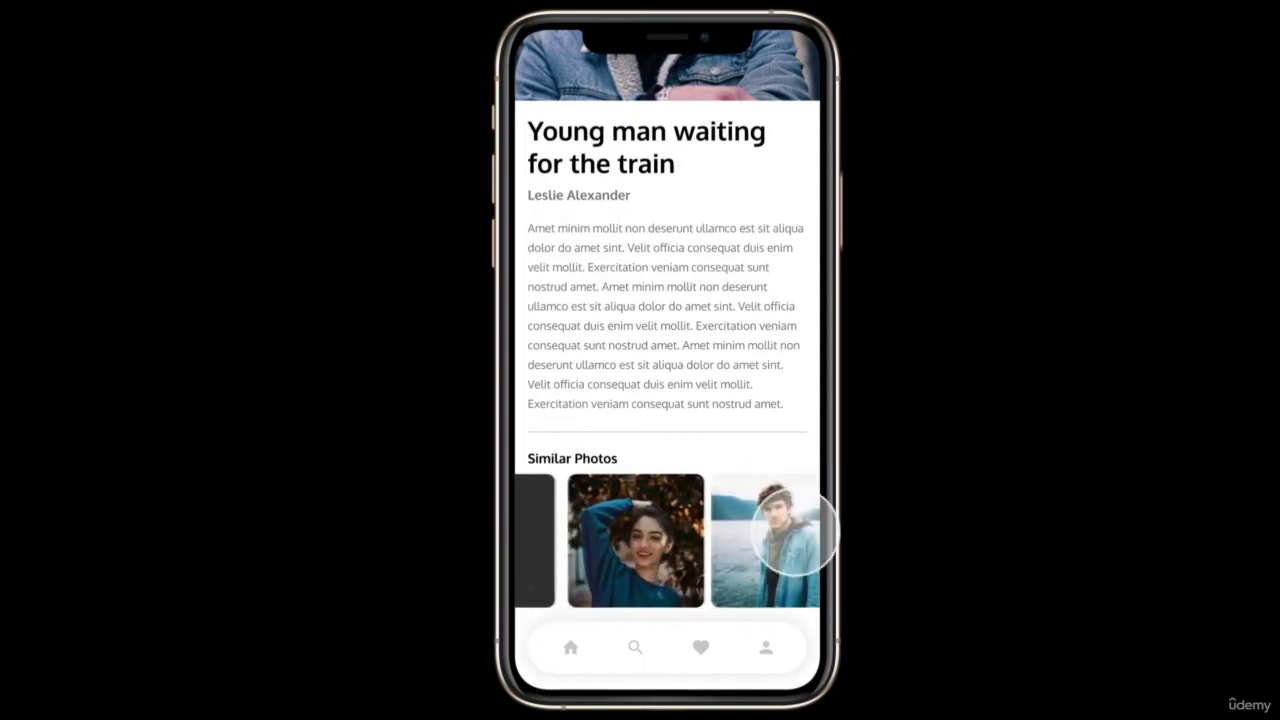
left_click_drag(795, 532, 929, 563)
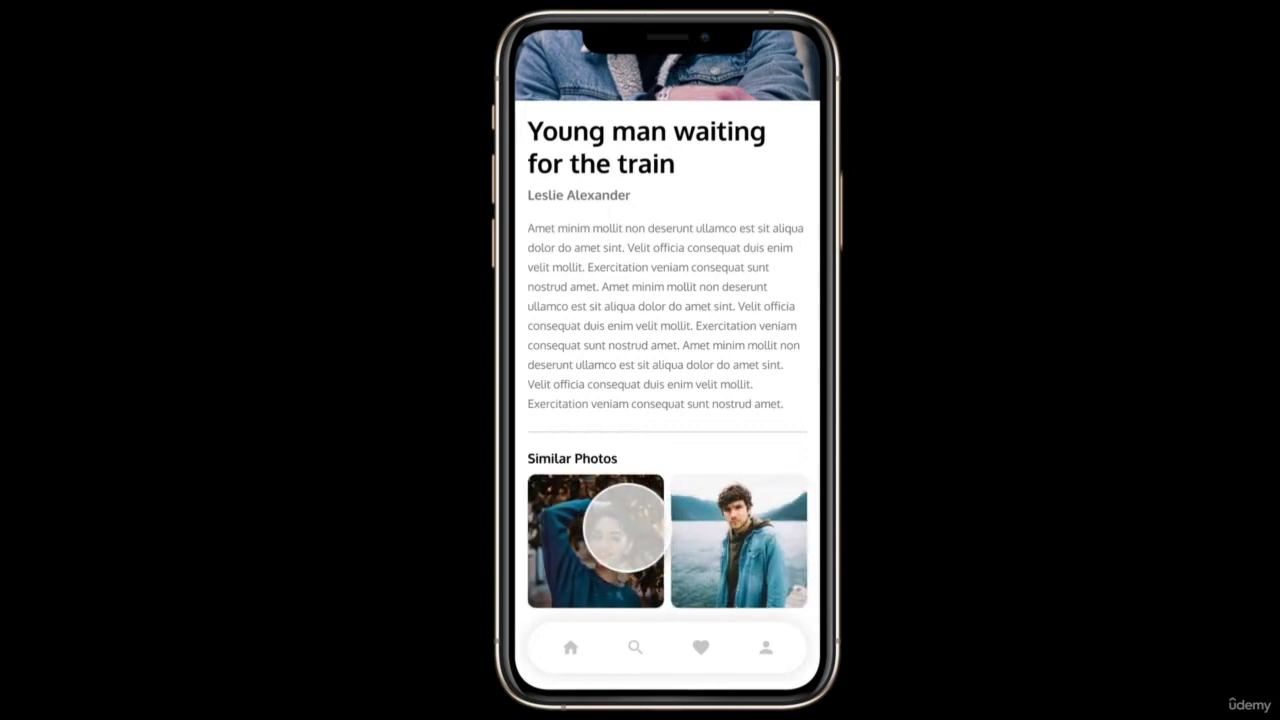
Swipe the Similar Photos row in the prototype preview back to its first pair of photos
left_click_drag(640, 549, 653, 571)
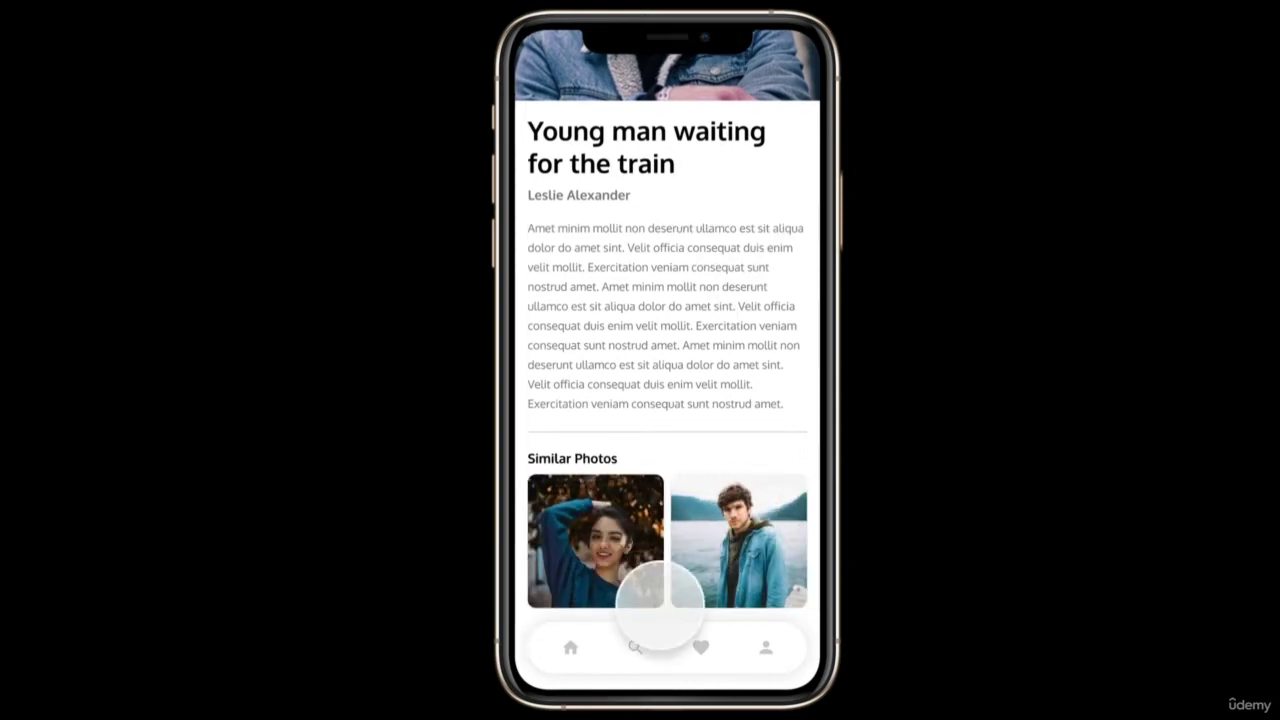
left_click_drag(597, 543, 733, 558)
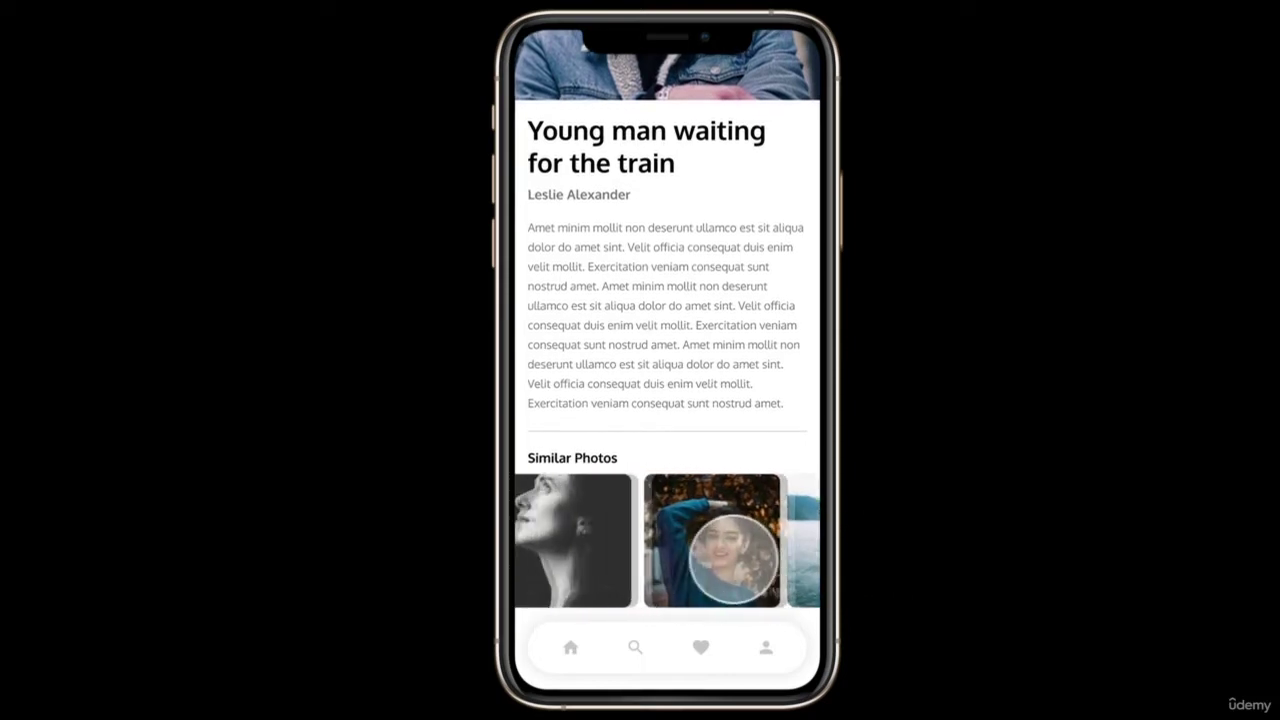
left_click_drag(555, 560, 809, 551)
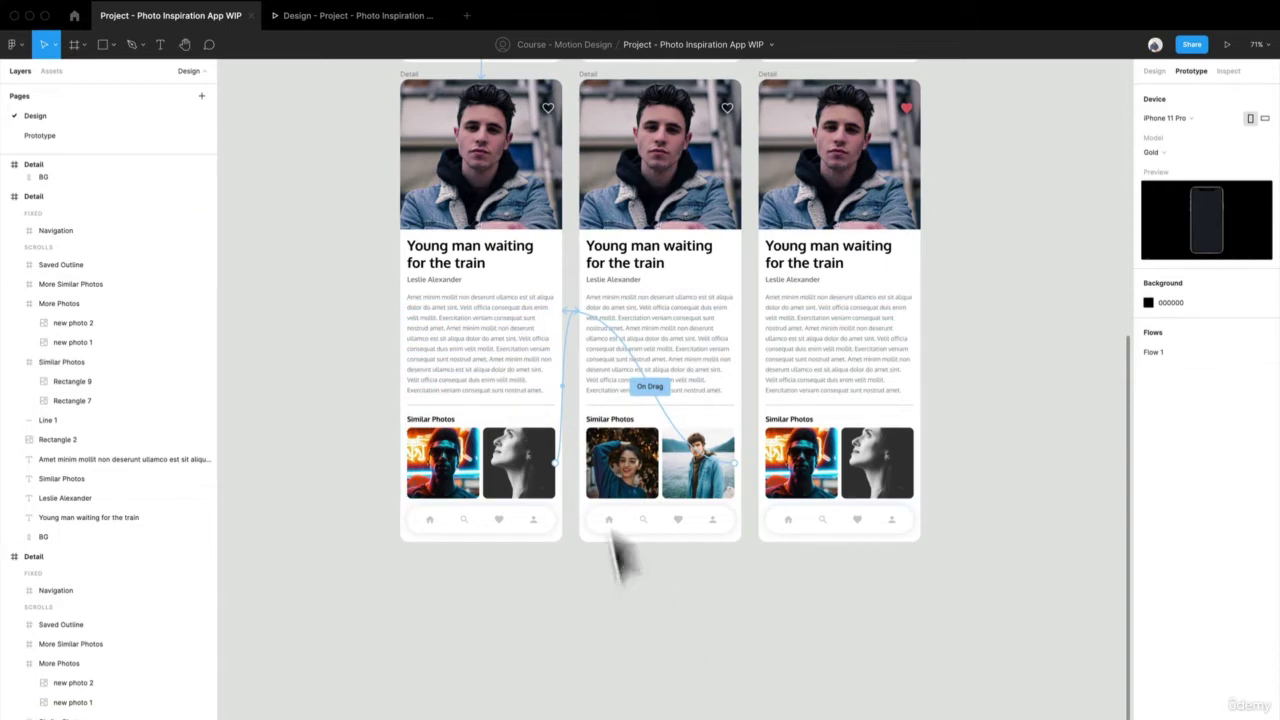
Duplicate the first Detail frame and place the copy directly below the original
left_click(638, 422)
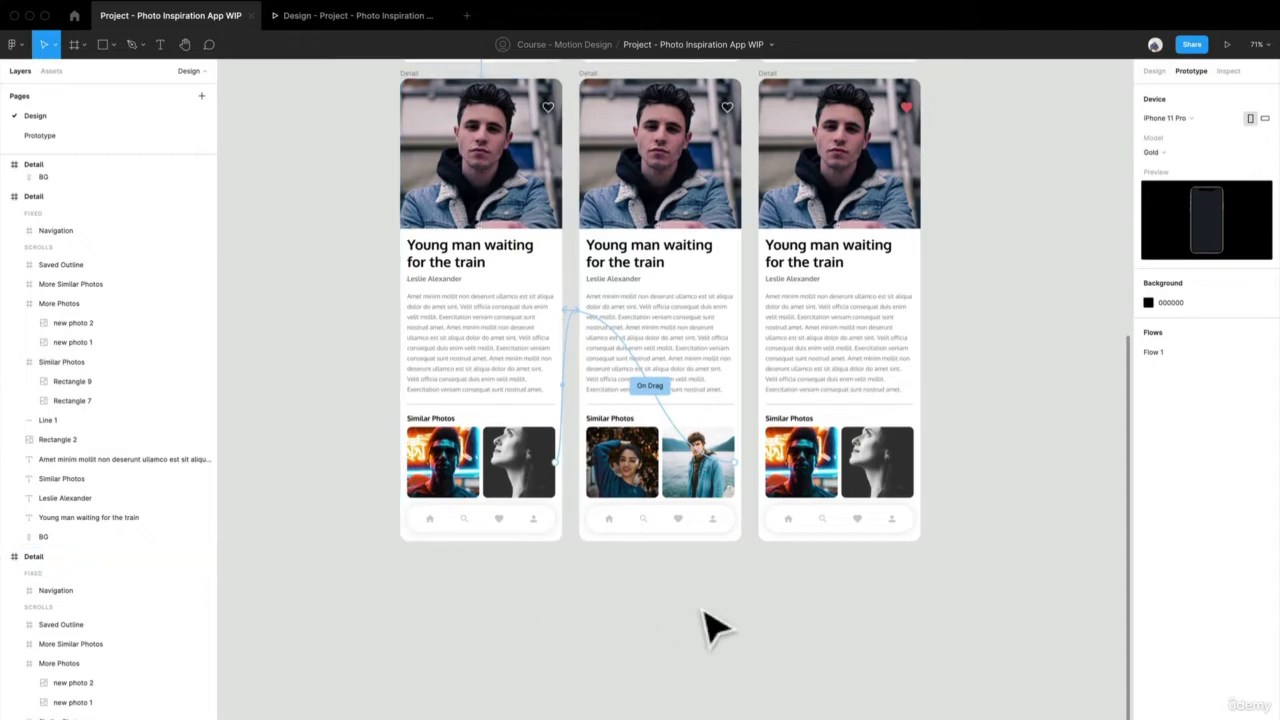
scroll(566, 617, "up", 5)
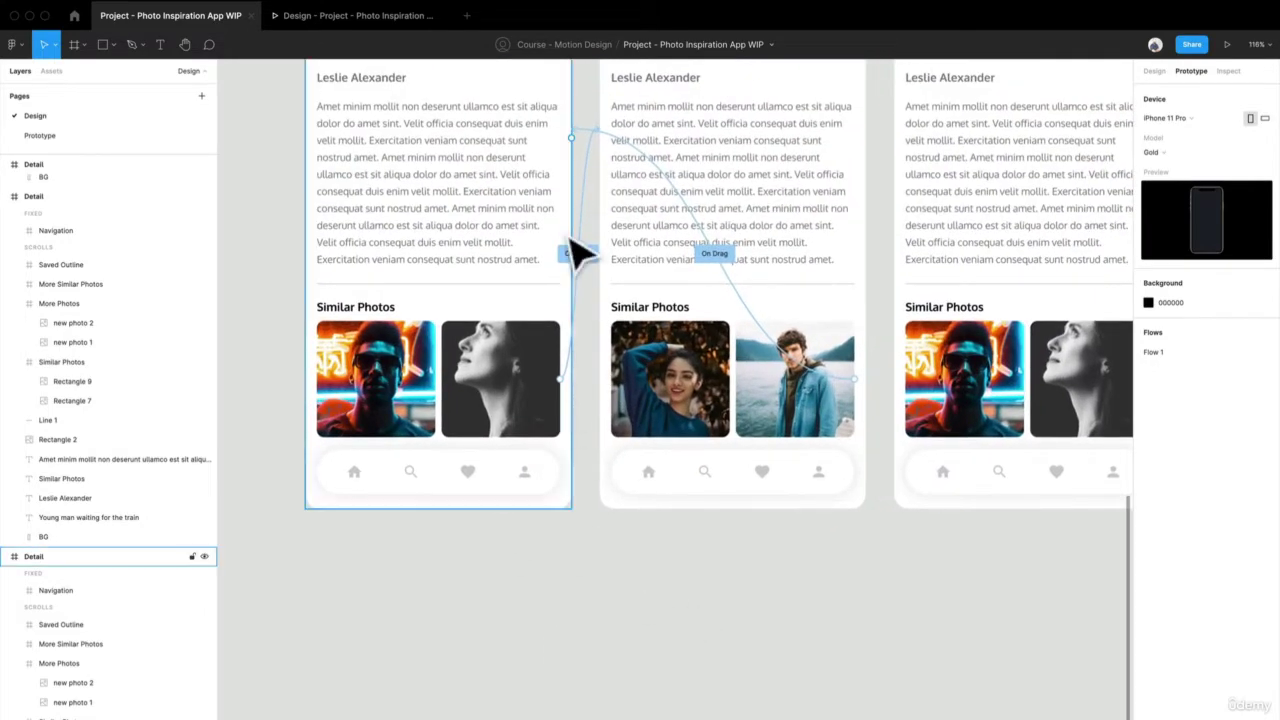
scroll(449, 157, "down", 5)
left_click_drag(437, 127, 474, 531)
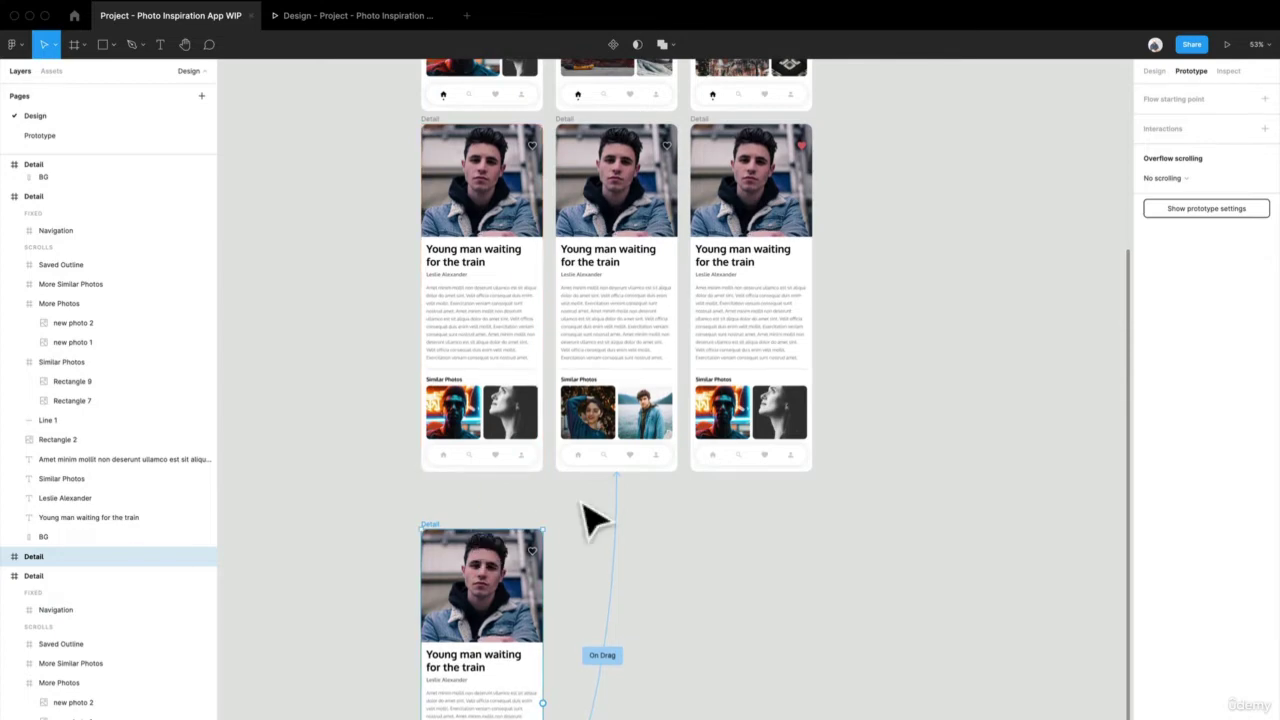
key("Delete")
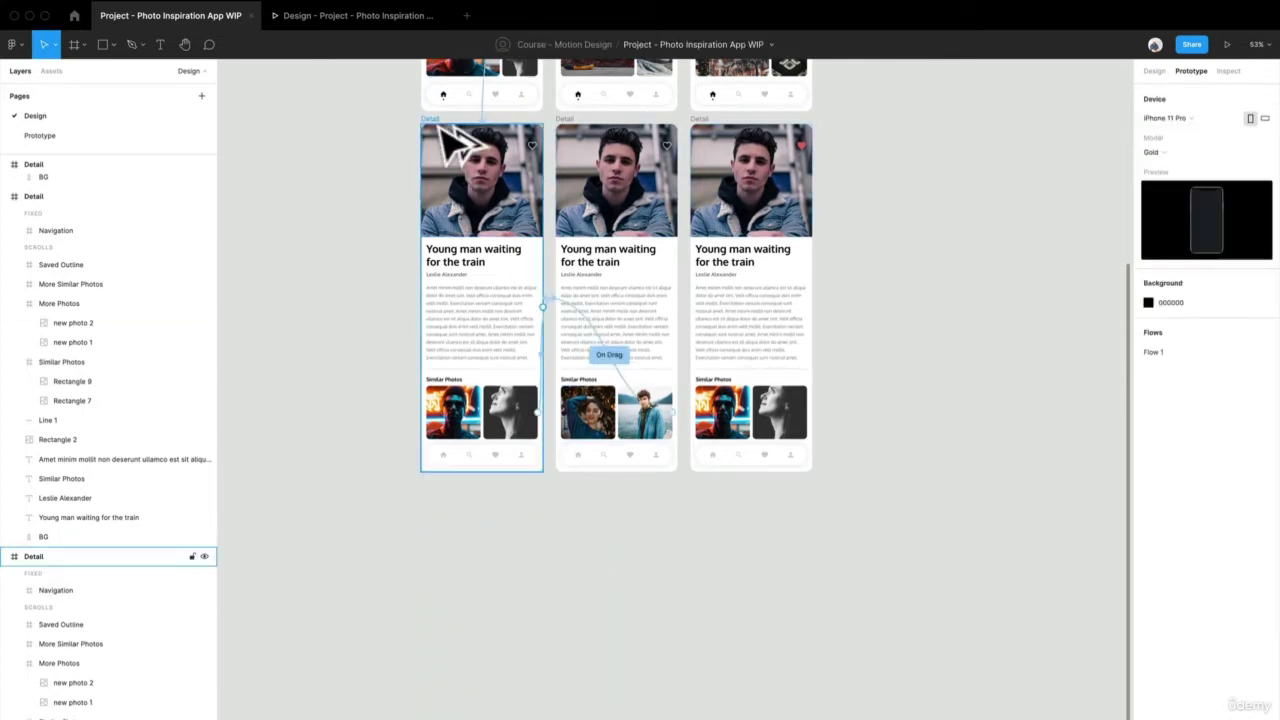
left_click_drag(445, 140, 475, 480)
left_click_drag(462, 535, 464, 491)
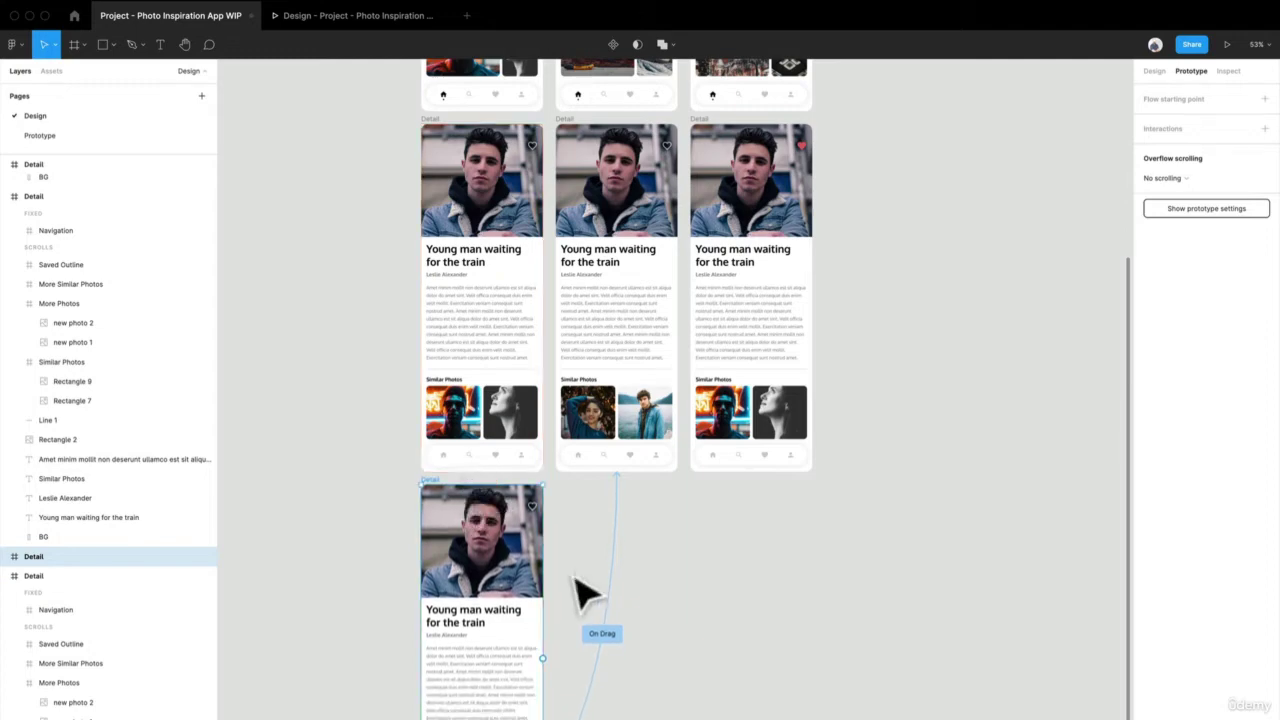
Delete the On drag connection from Similar Photos in the copied Detail frame
scroll(575, 584, "up", 5)
scroll(575, 584, "down", 3)
left_click(1002, 563)
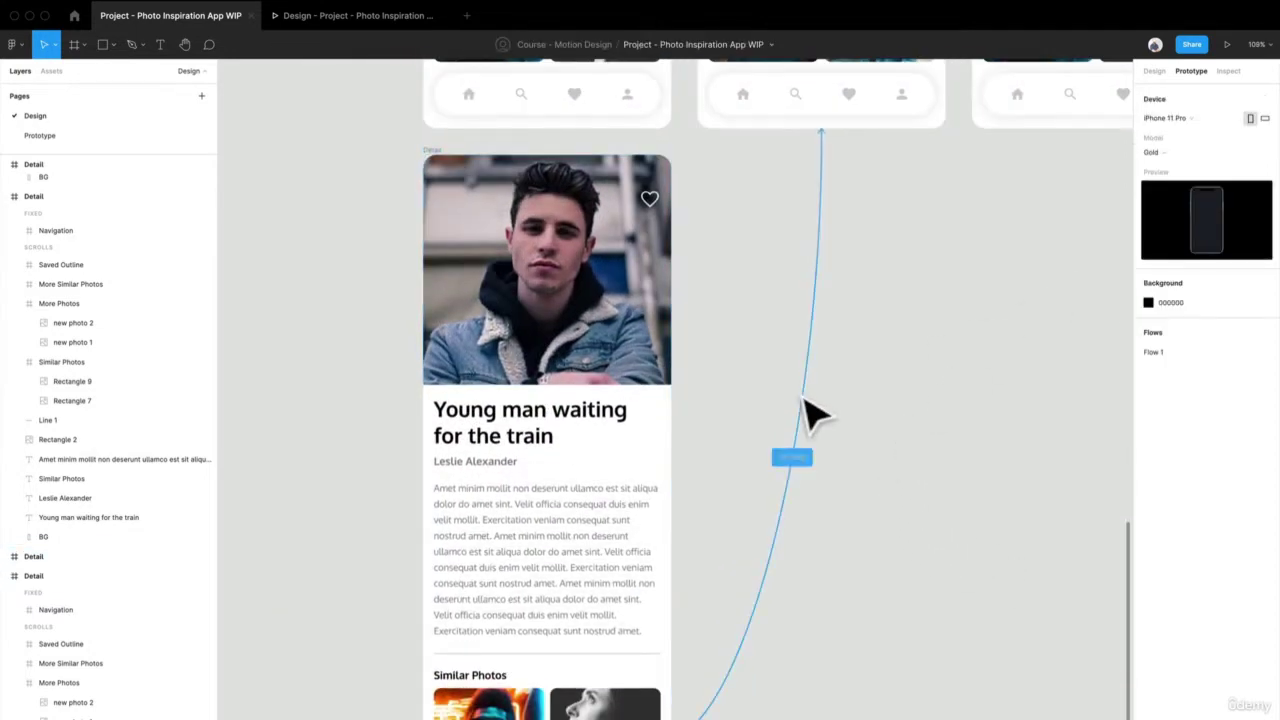
left_click(800, 462)
key("Delete")
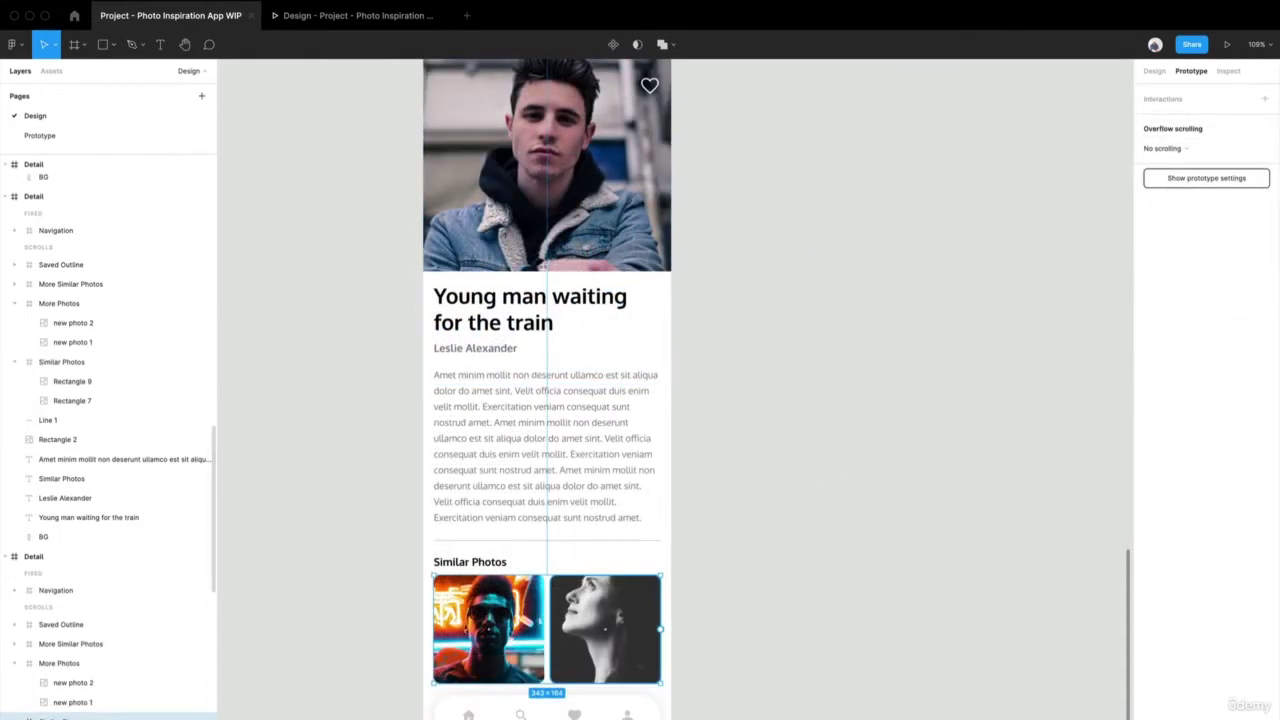
Move new photo 2 and new photo 1 from More Photos into the Similar Photos frame of the copied Detail frame
left_click(72, 694)
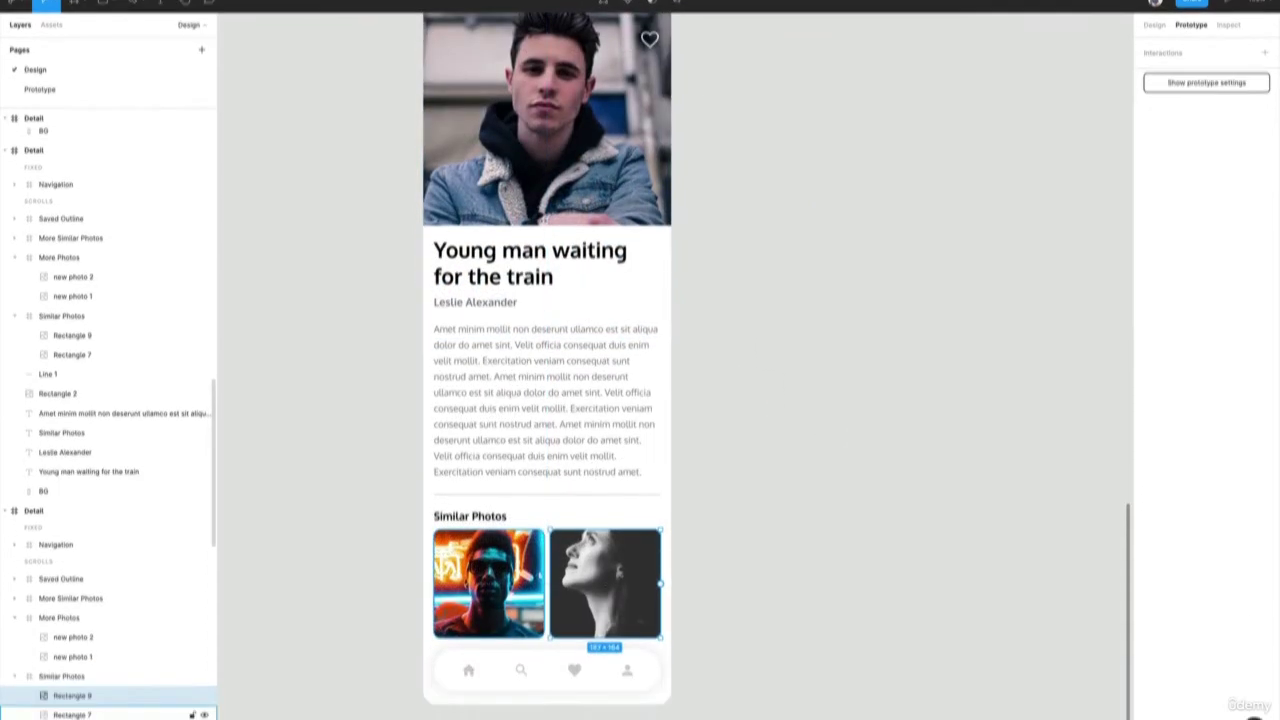
left_click(77, 692, "shift")
scroll(100, 675, "down", 1)
left_click(99, 588)
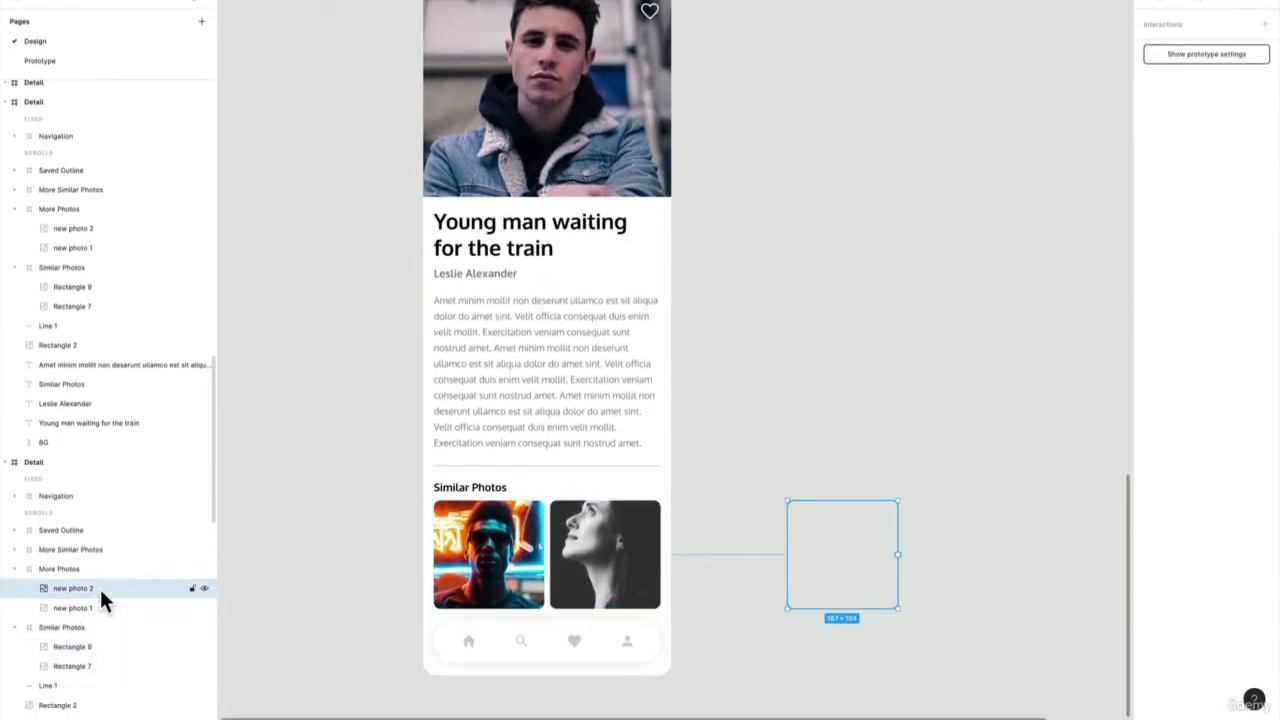
left_click(89, 607, "shift")
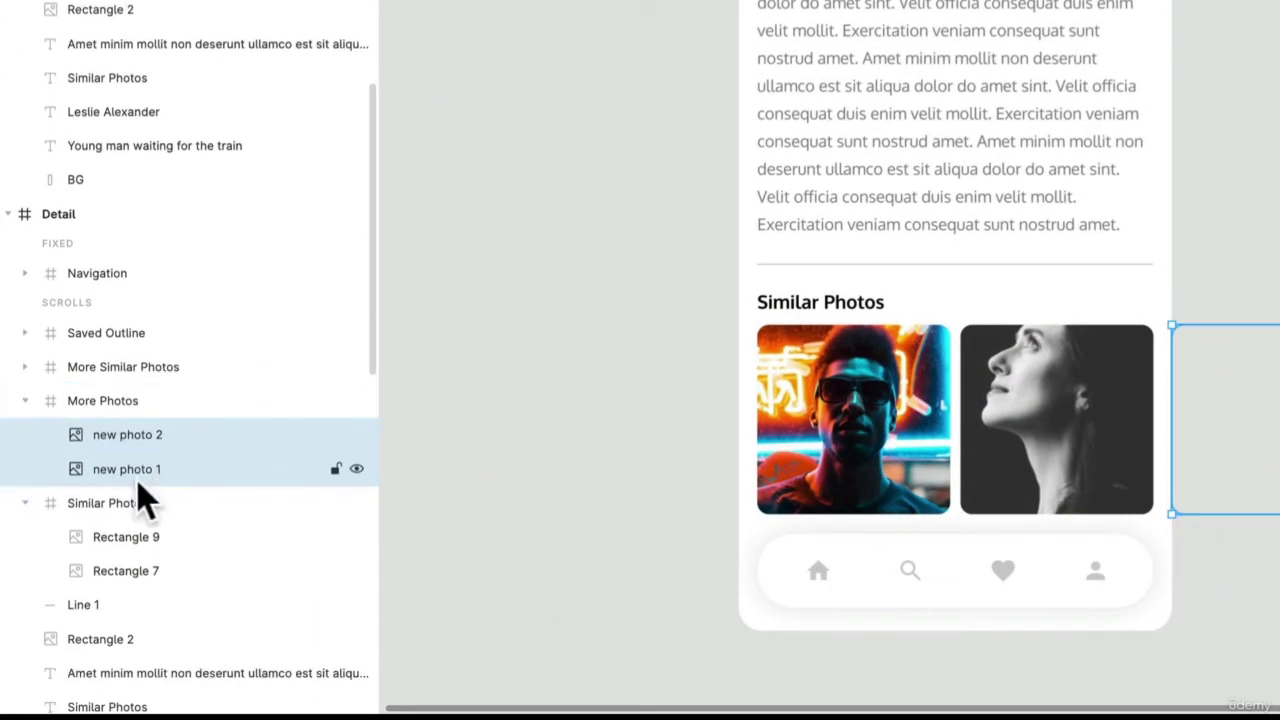
left_click_drag(139, 487, 140, 541)
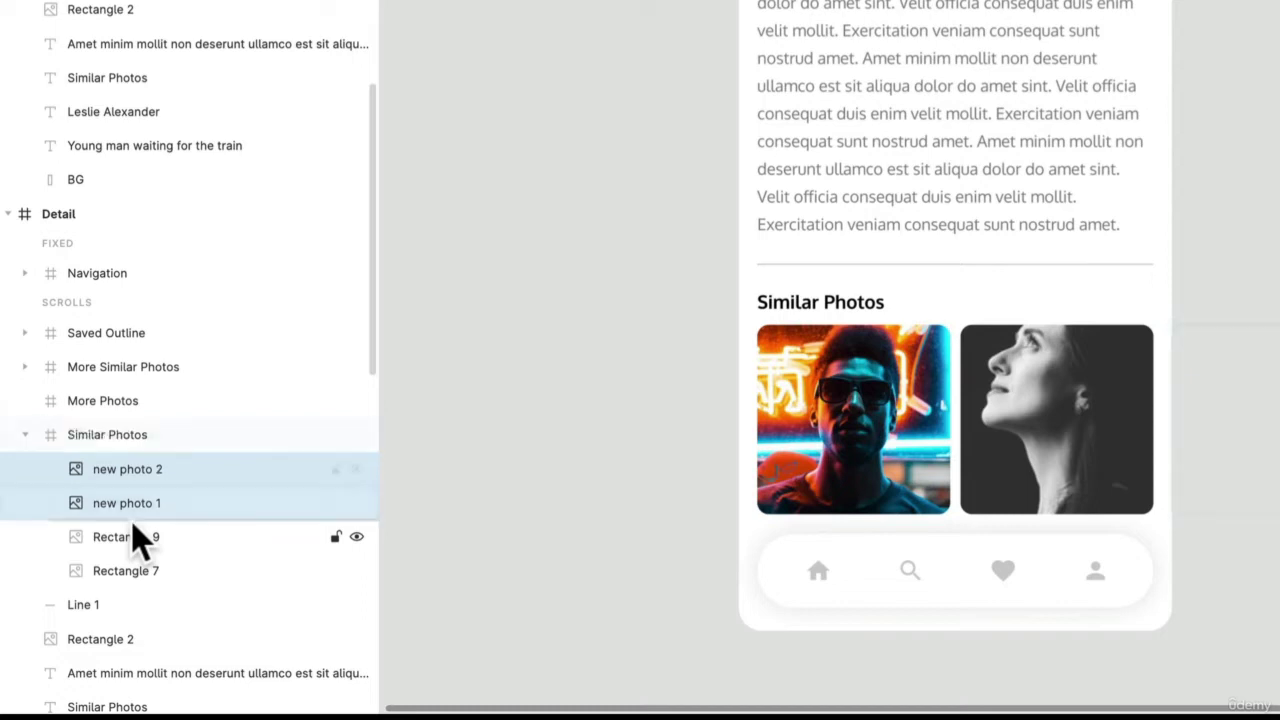
Delete the More Photos and More Similar Photos frames from the copied Detail frame
left_click(157, 403)
key("Delete")
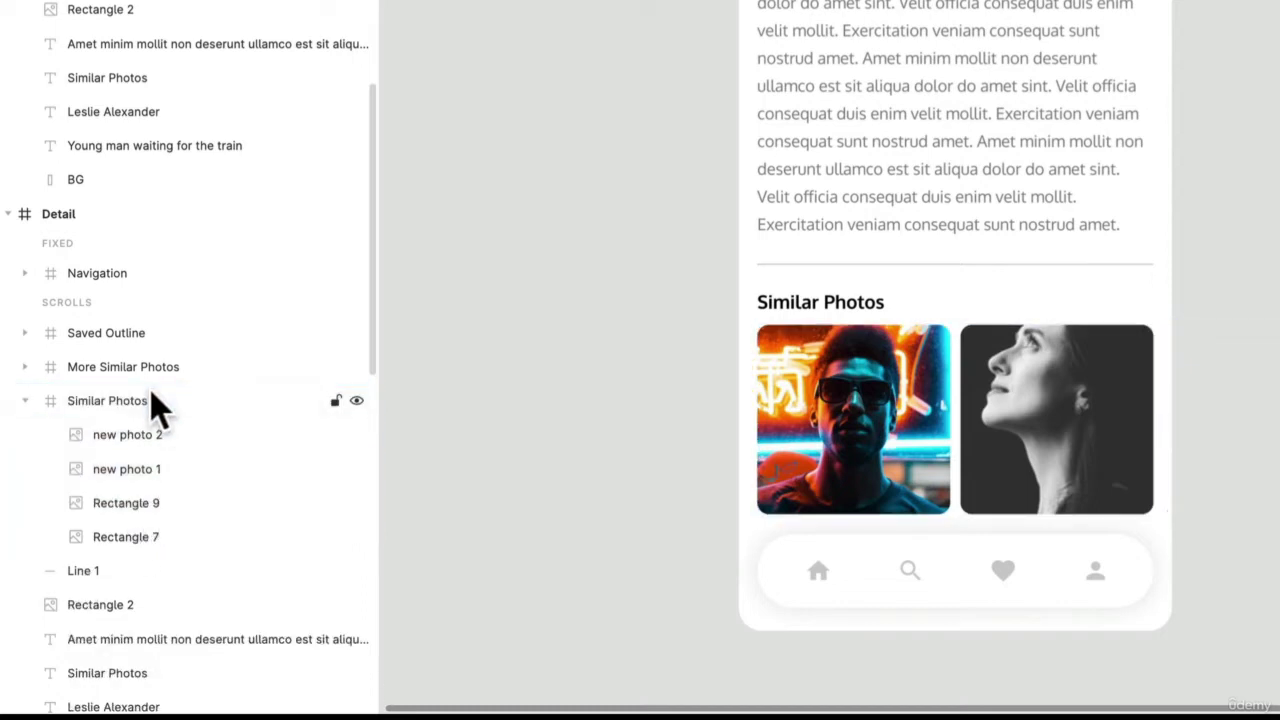
left_click(172, 368)
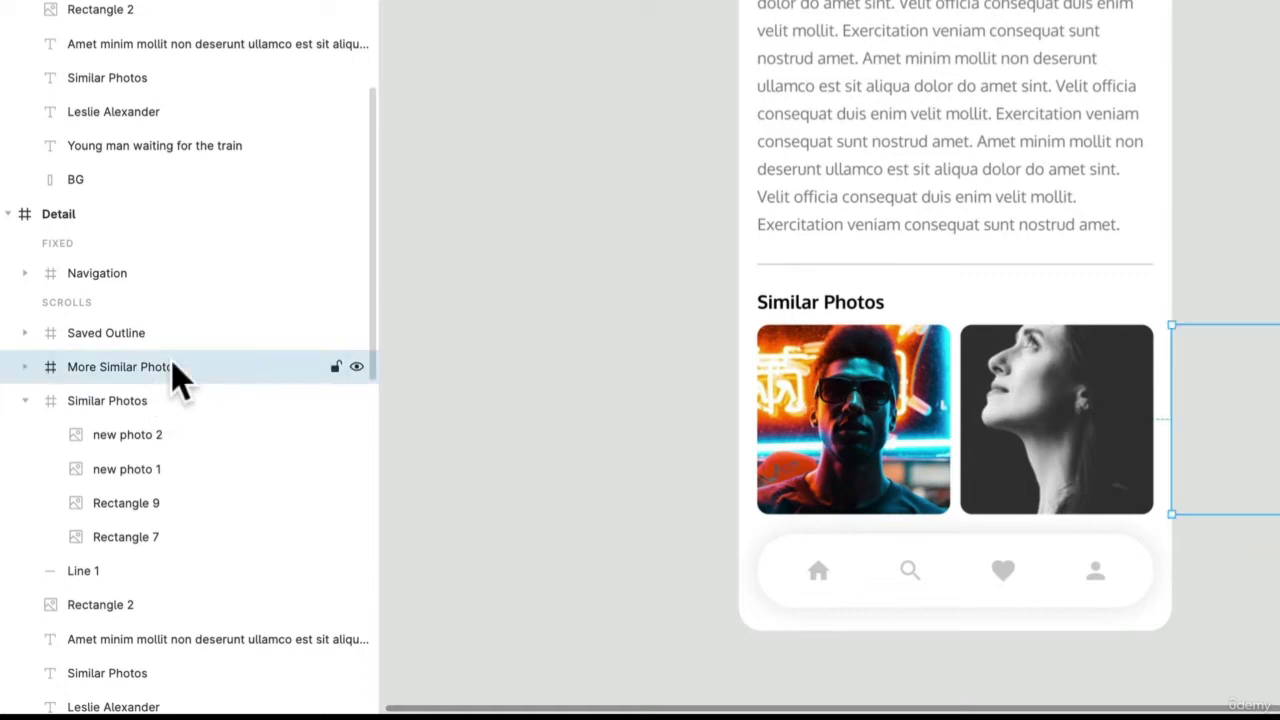
key("Delete")
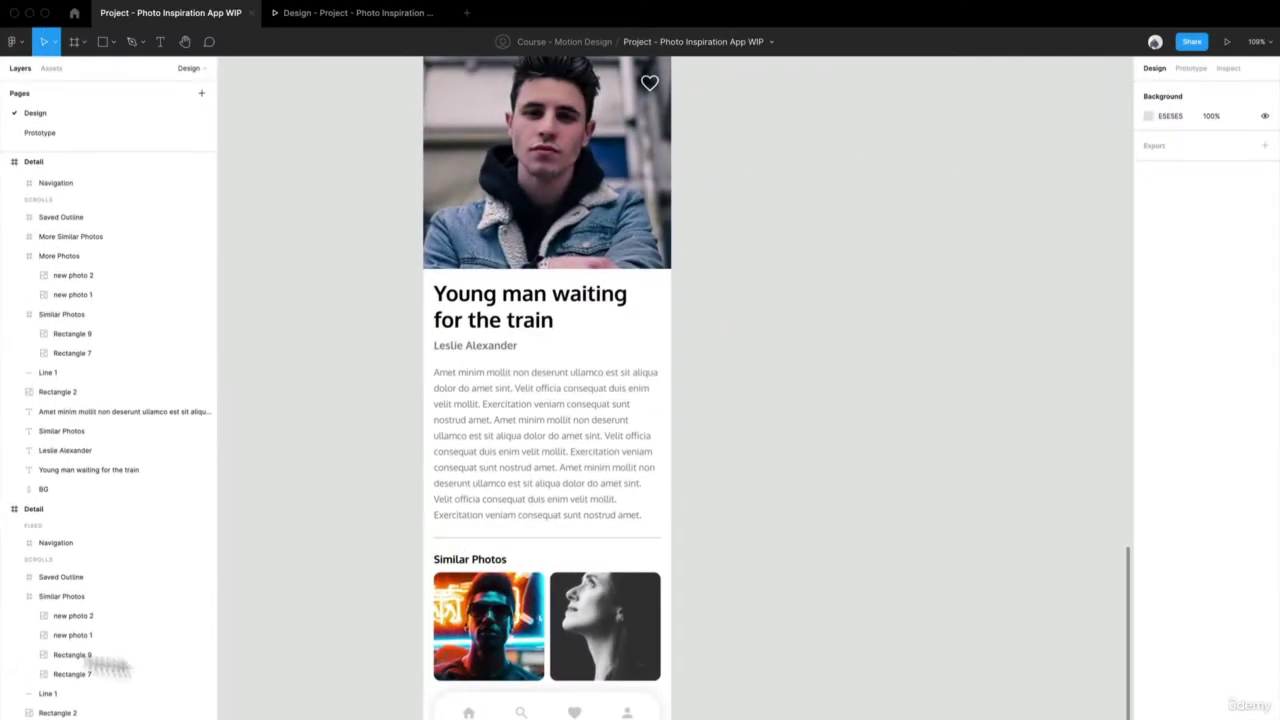
Try shifting the Similar Photos frame sideways to reveal the hidden photos, and undo the move
left_click(490, 645)
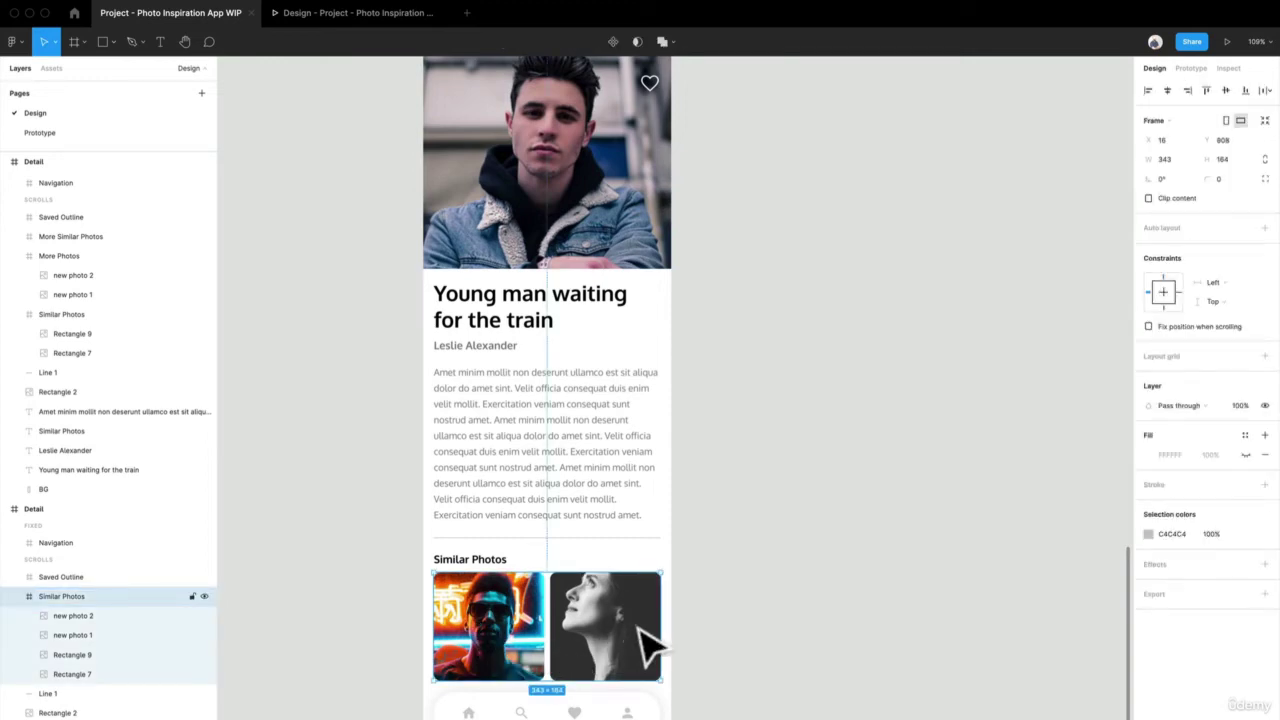
mouse_move(628, 655)
left_mouse_down()
mouse_move(554, 654)
mouse_move(609, 651)
left_mouse_up()
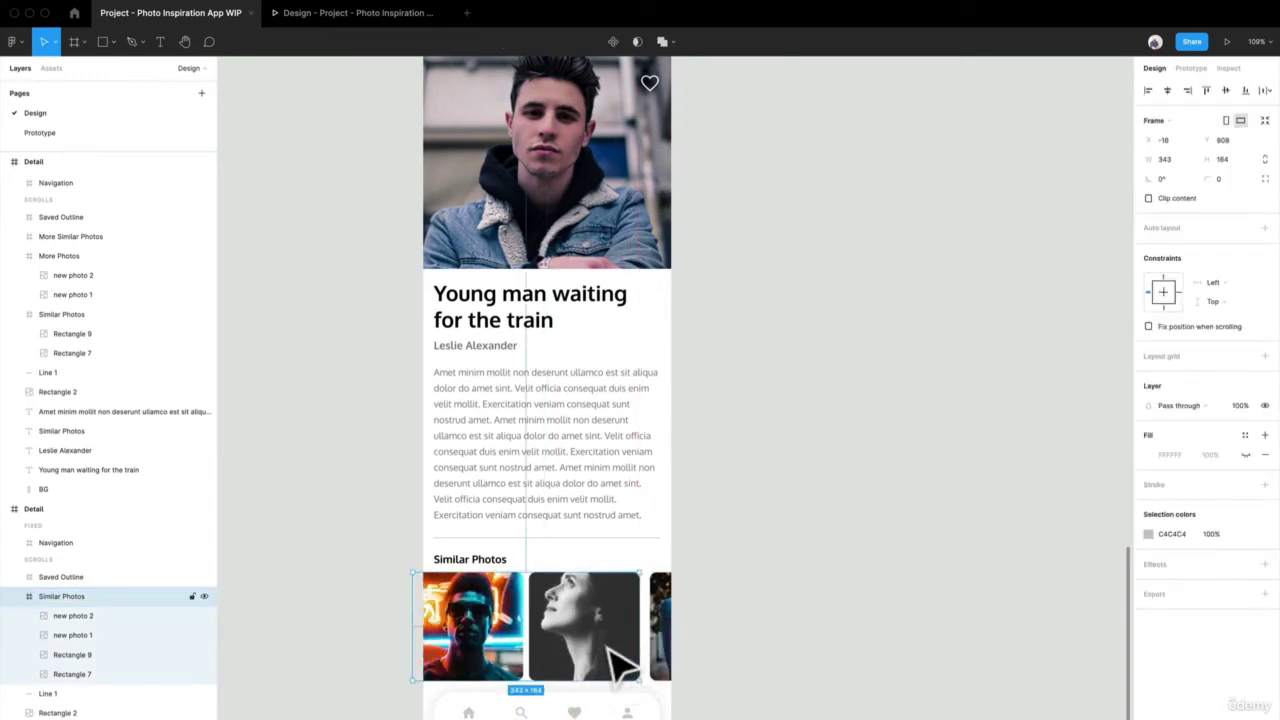
key("super+z")
Widen the Similar Photos frame to 359 so its right edge meets the edge of the copied Detail frame
scroll(651, 651, "up", 5)
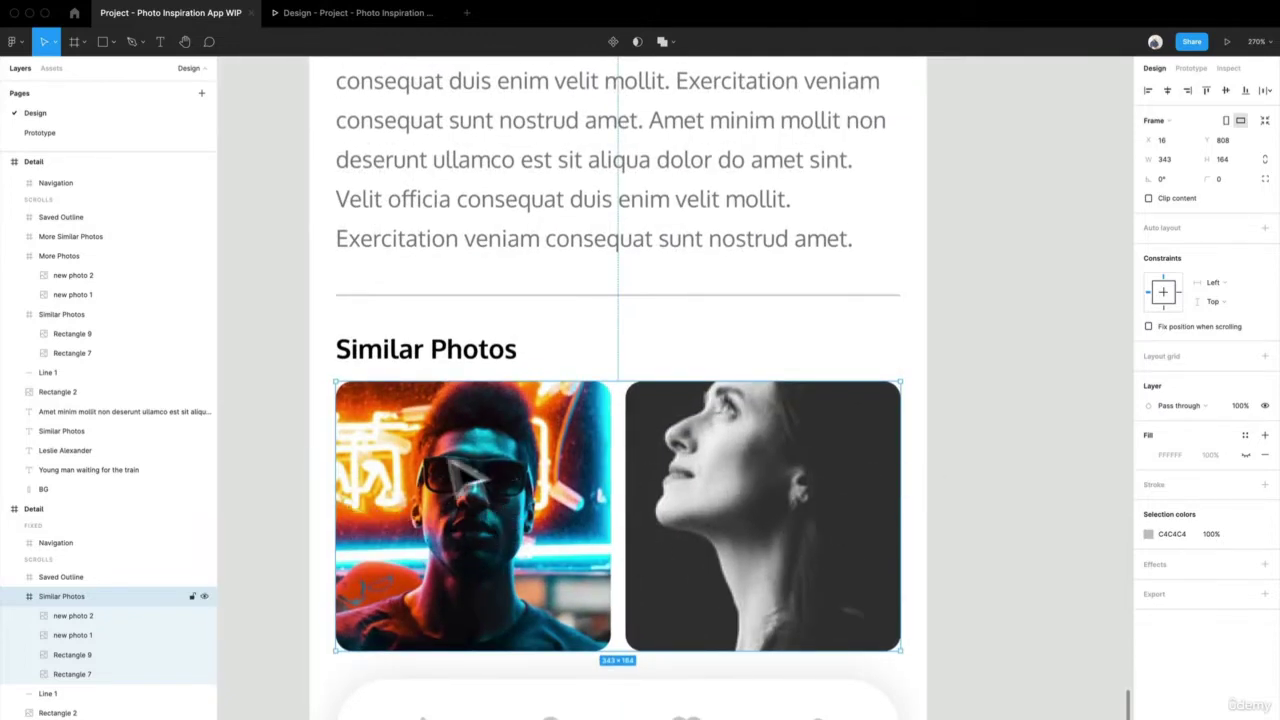
left_click_drag(914, 511, 940, 503)
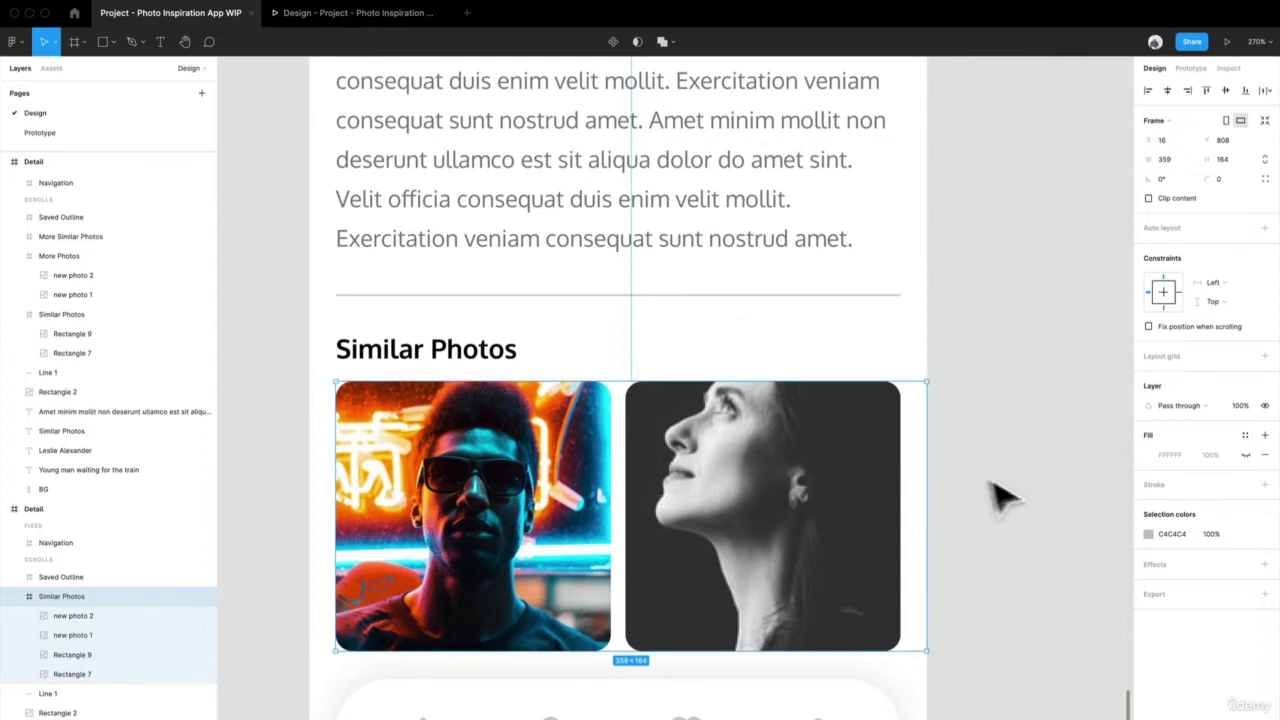
key("super+z")
left_click(948, 444)
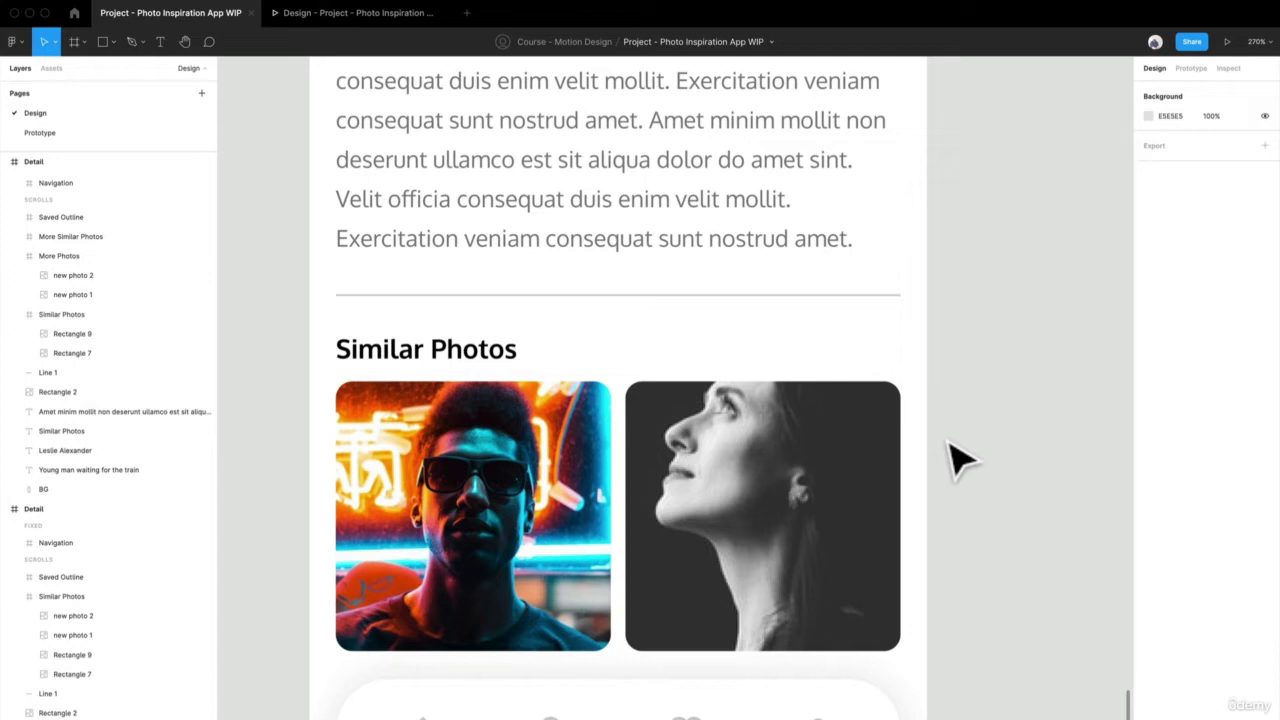
left_click(762, 509)
left_click_drag(914, 503, 941, 505)
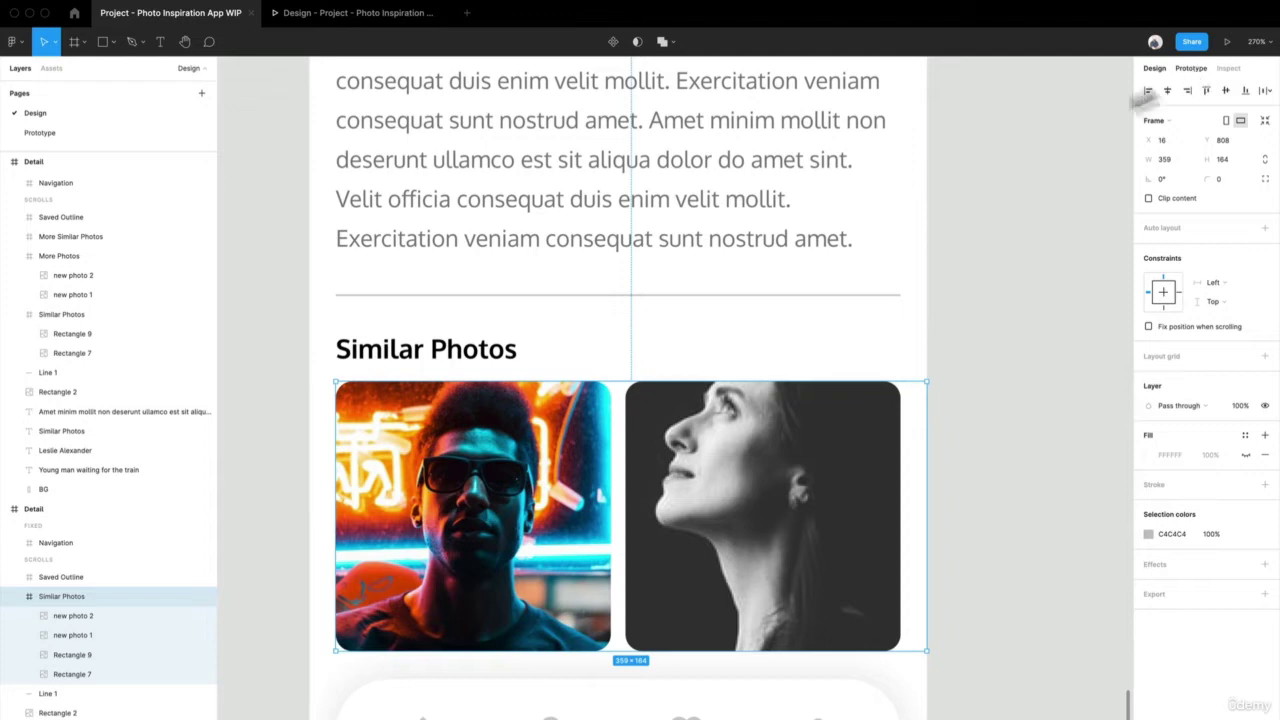
Check the placement of new photo 2, new photo 1, Rectangle 9 and Rectangle 7 inside the Similar Photos frame
left_click(69, 611)
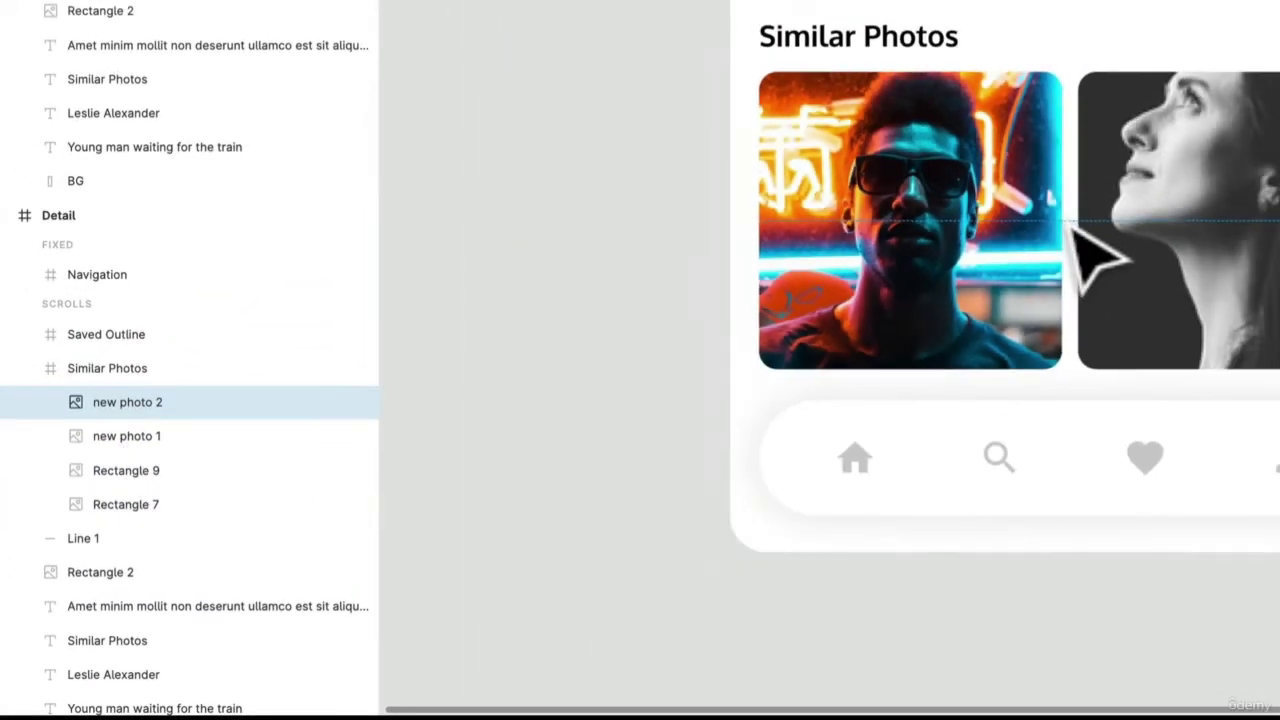
left_click(72, 438)
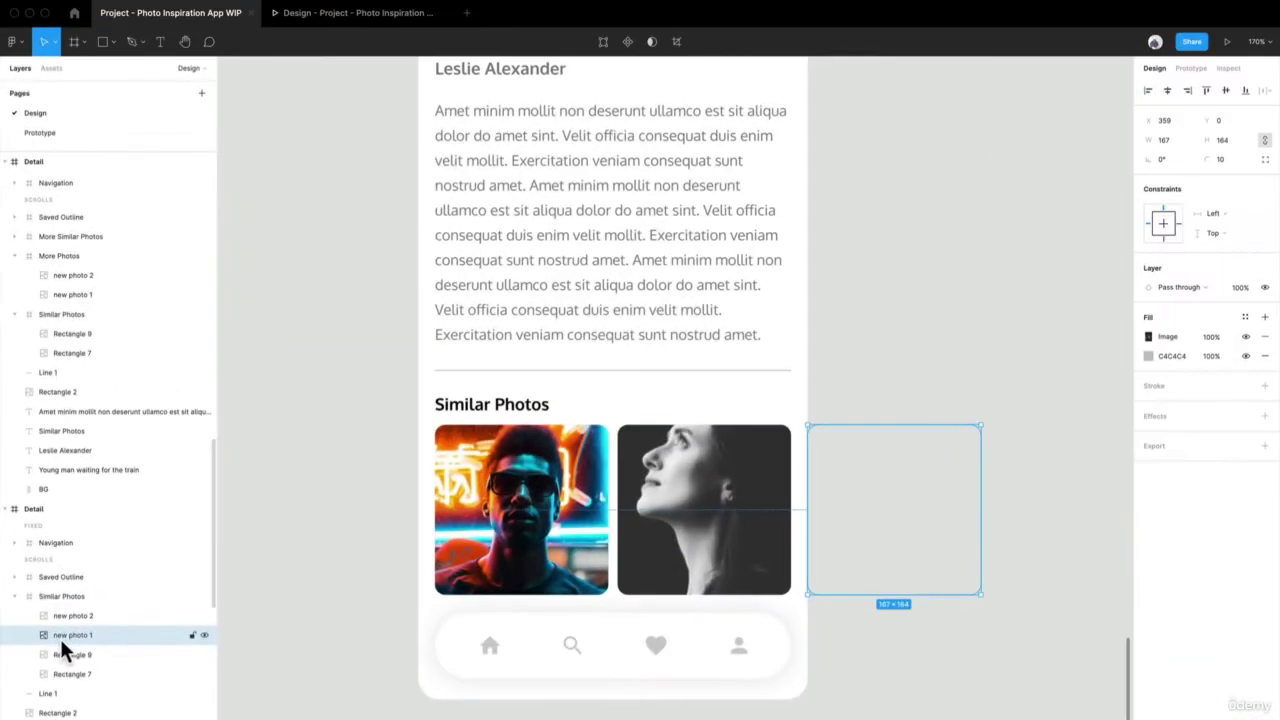
left_click(69, 656)
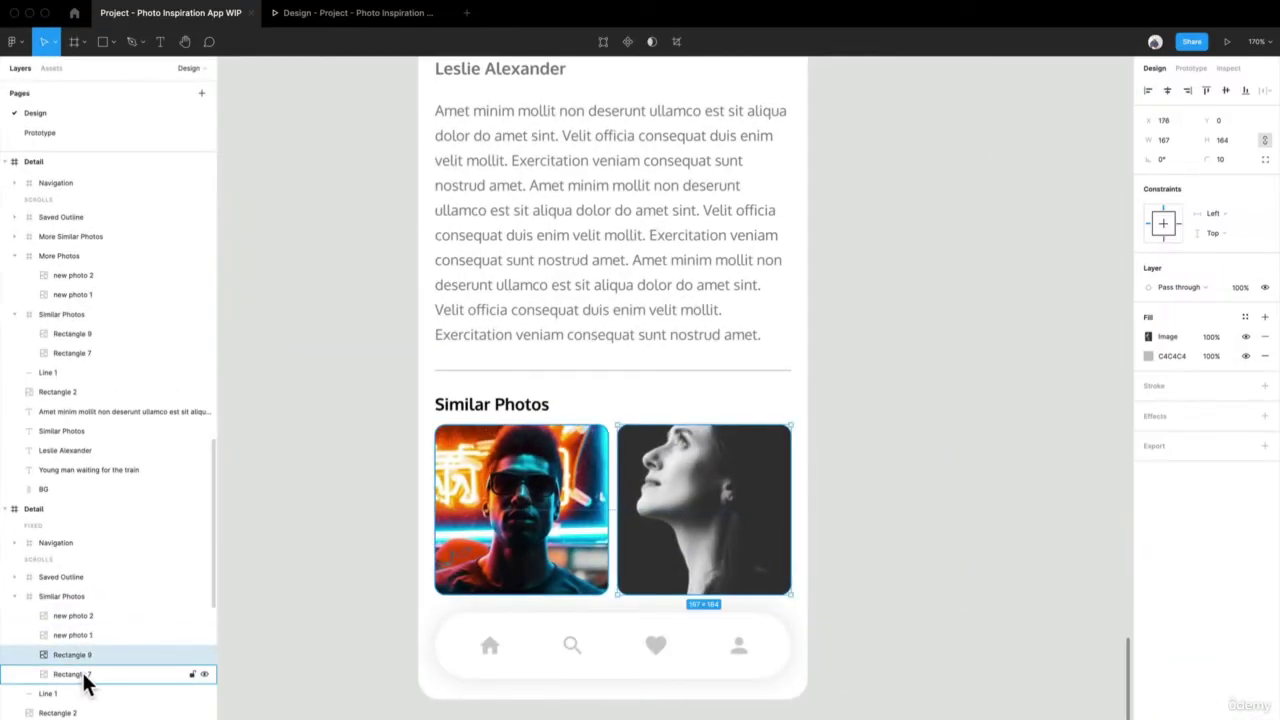
left_click(84, 676)
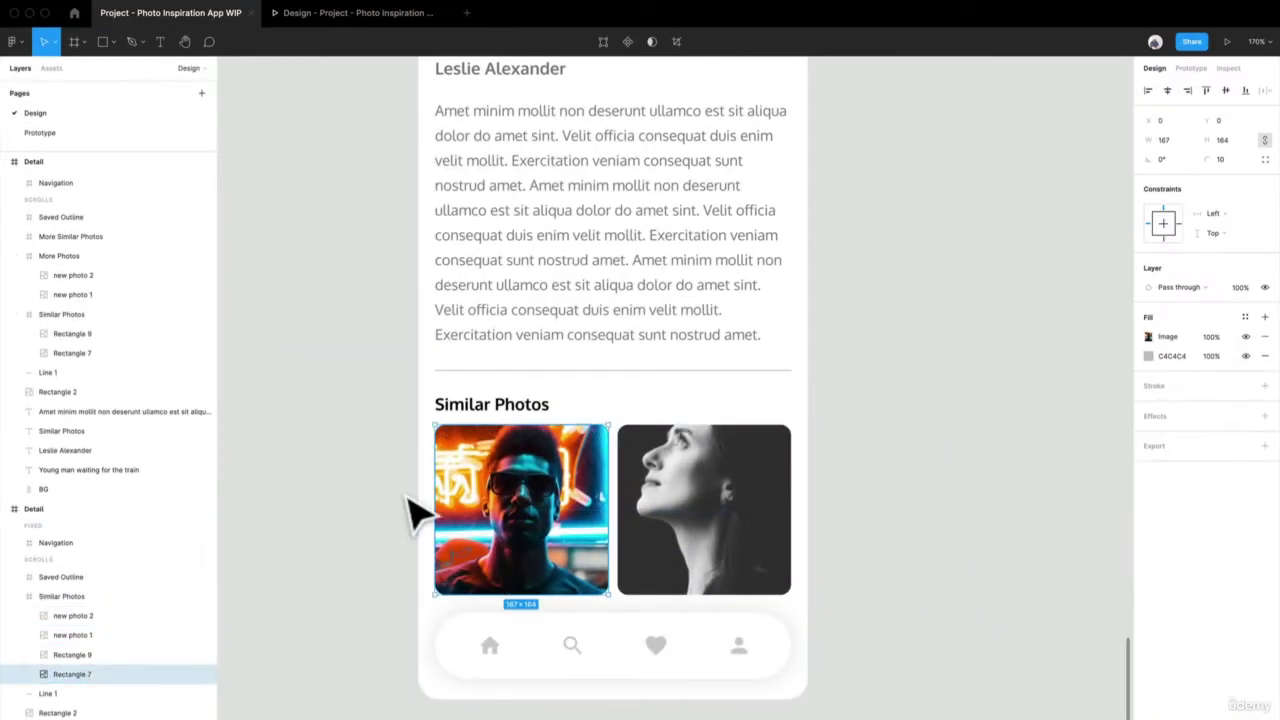
key("Escape")
scroll(415, 515, "up", 2)
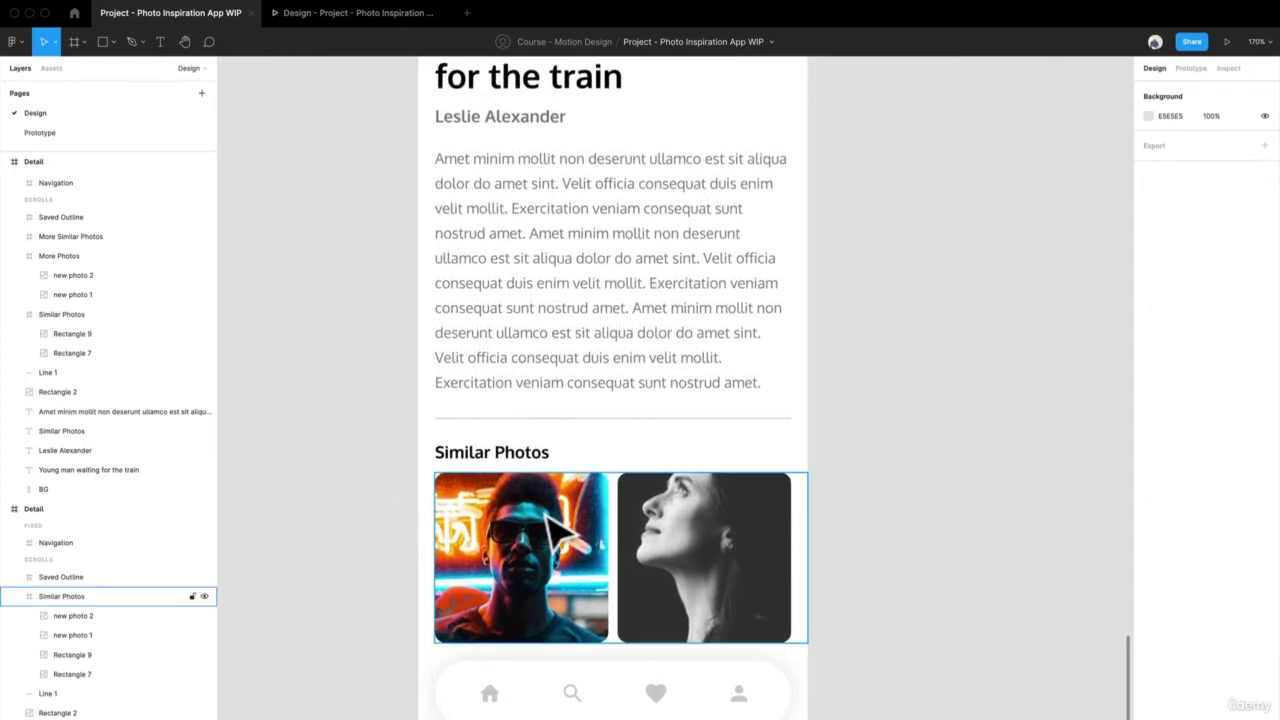
Add a flow starting point named "Scroll Container" to the copied Detail frame
left_click(548, 508)
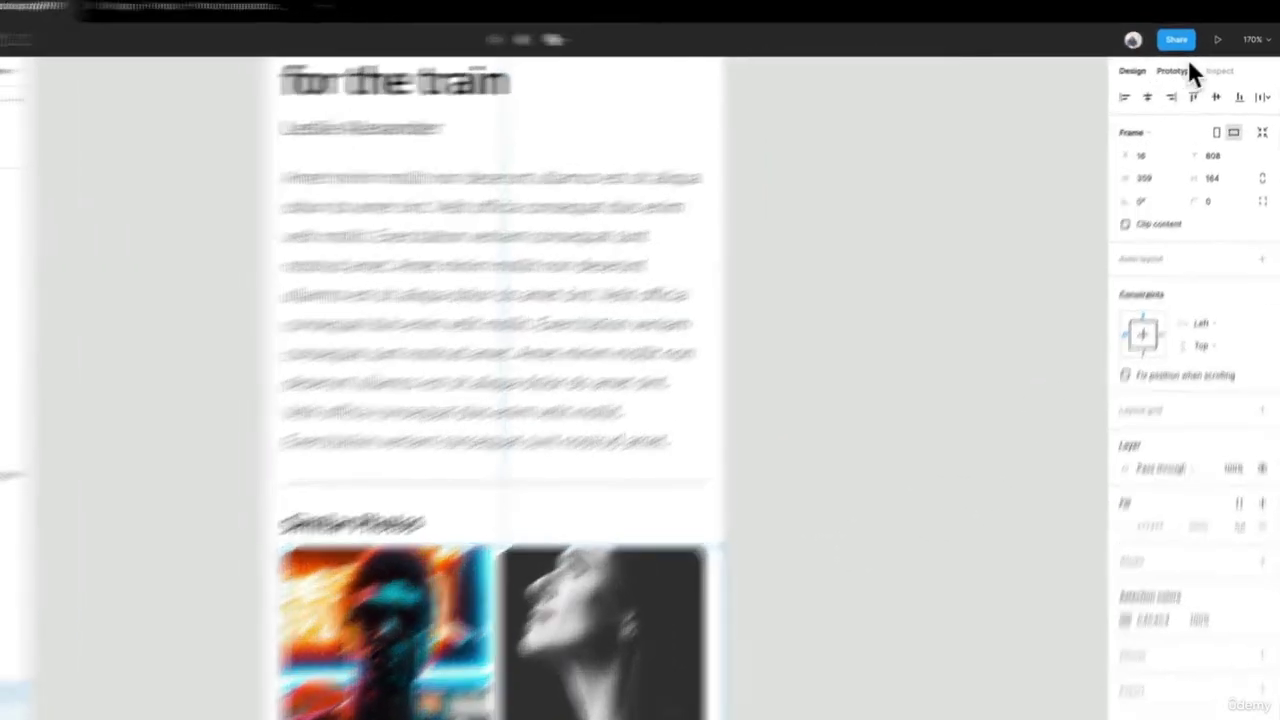
left_click(1195, 68)
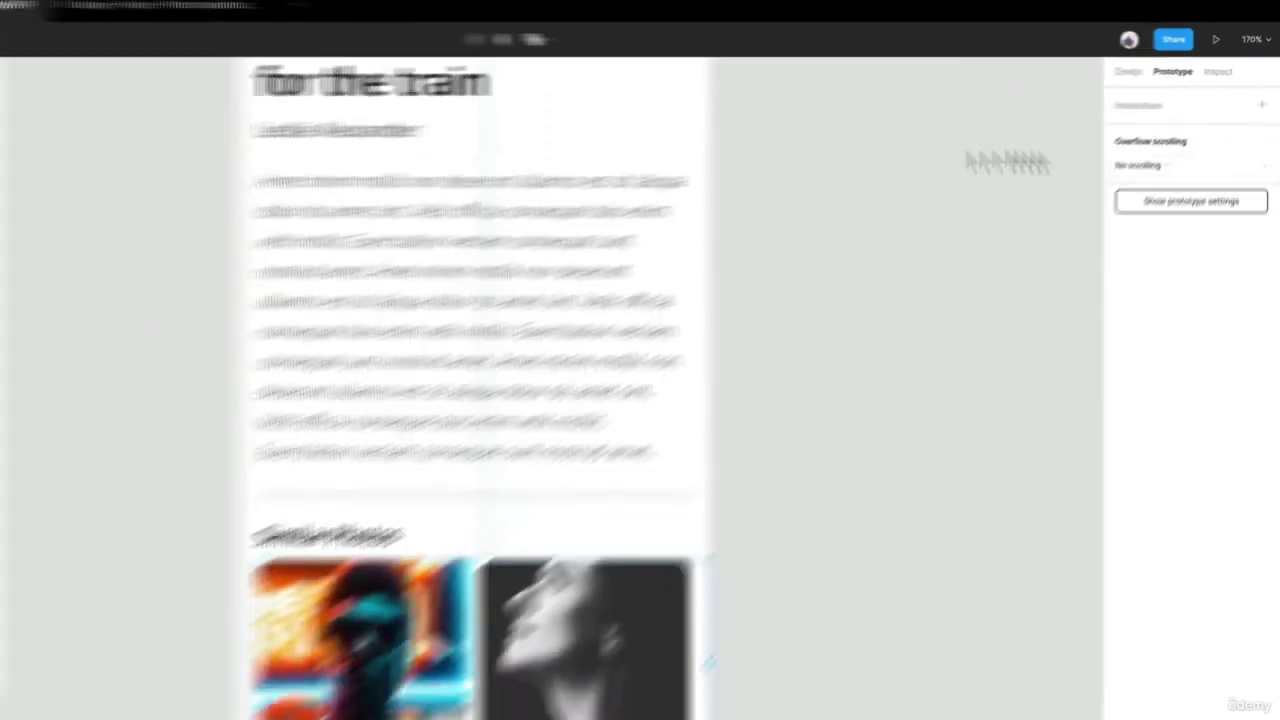
scroll(568, 225, "down", 1)
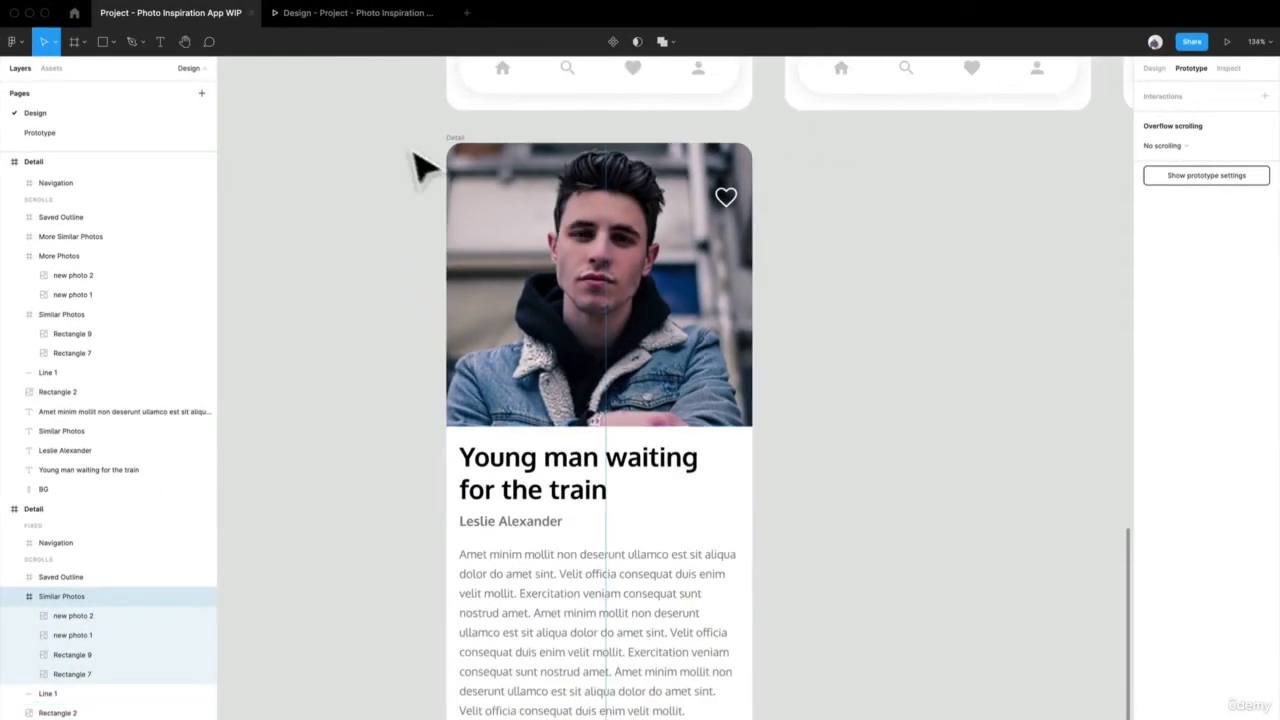
left_click(471, 163)
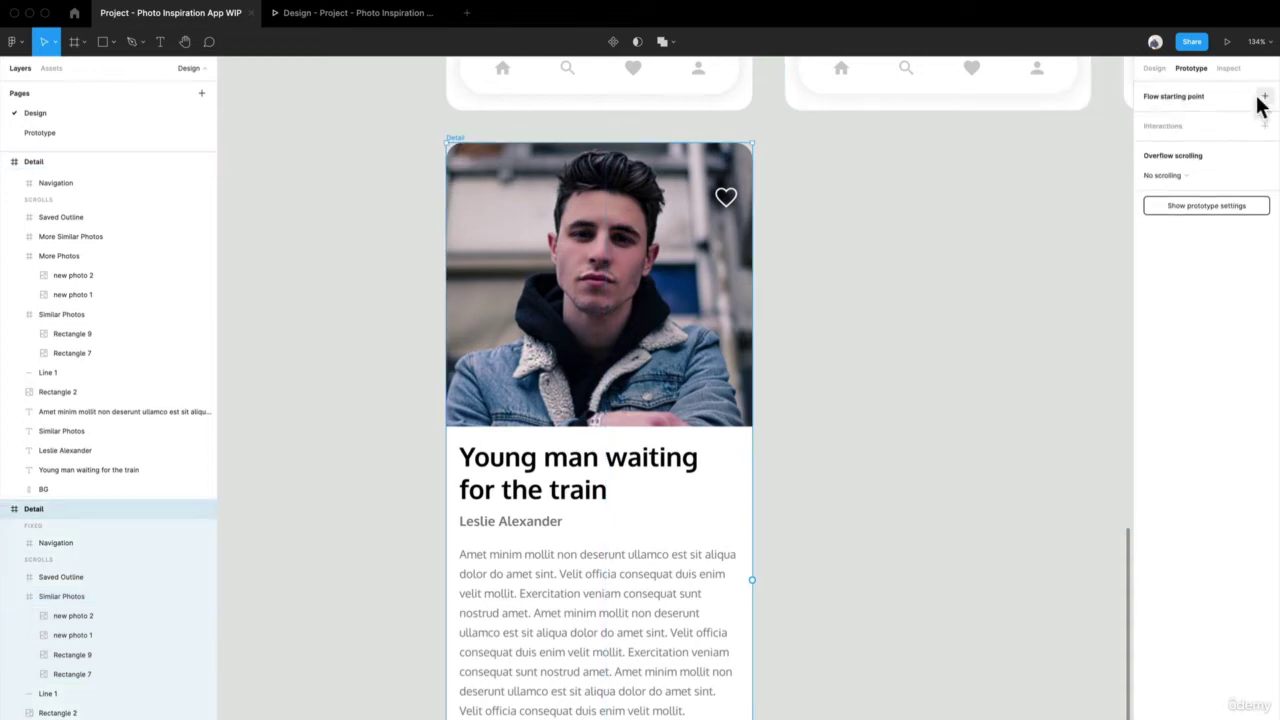
left_click(1264, 96)
left_click(1166, 117)
type("S")
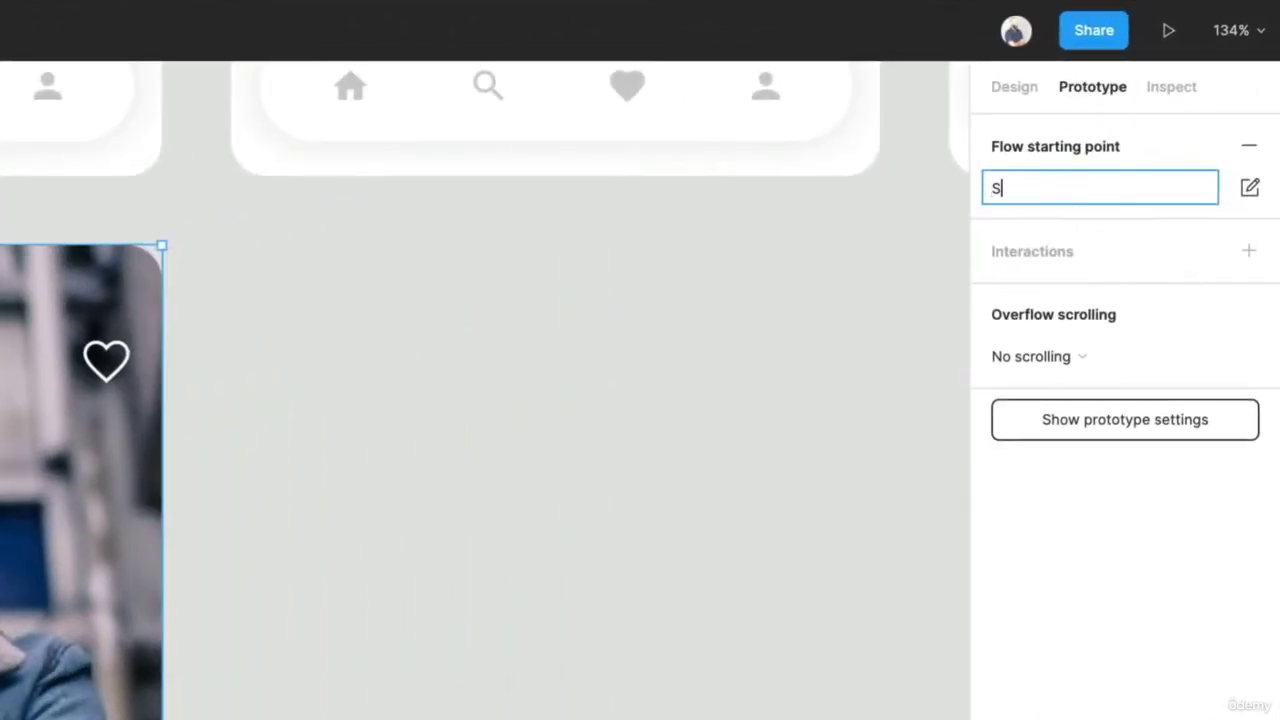
type("croll Containe")
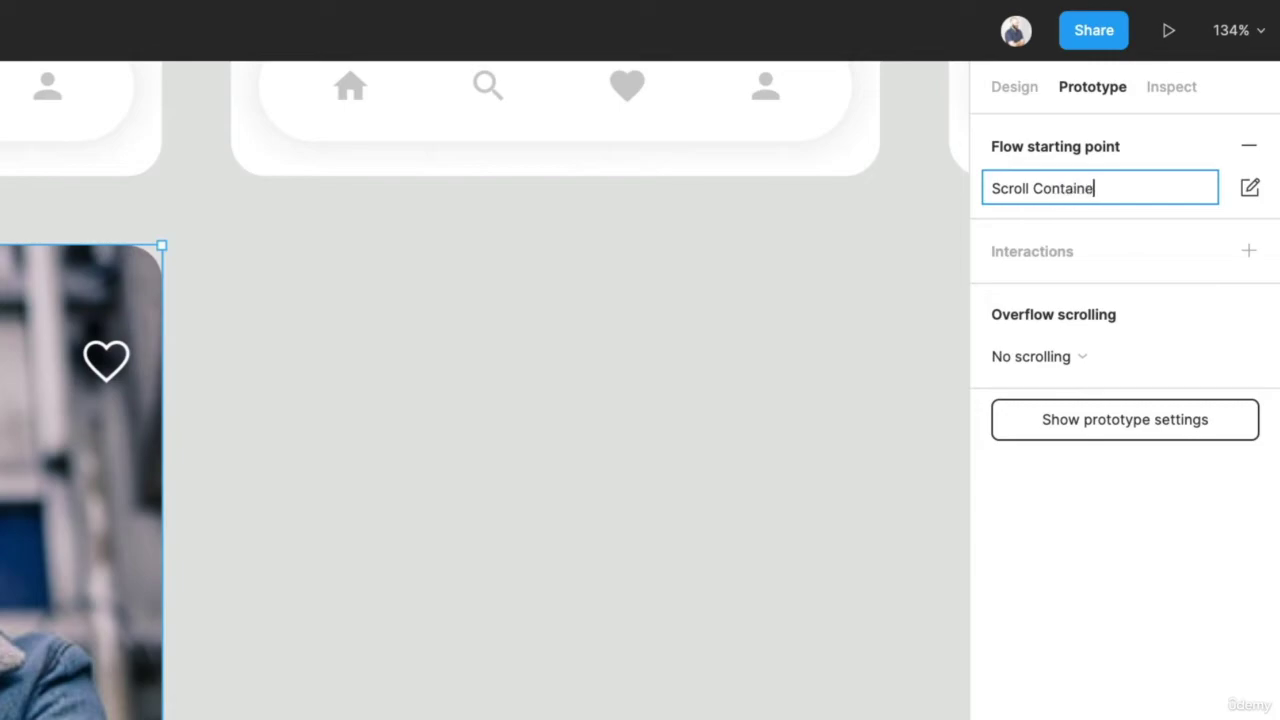
type("r")
key("Return")
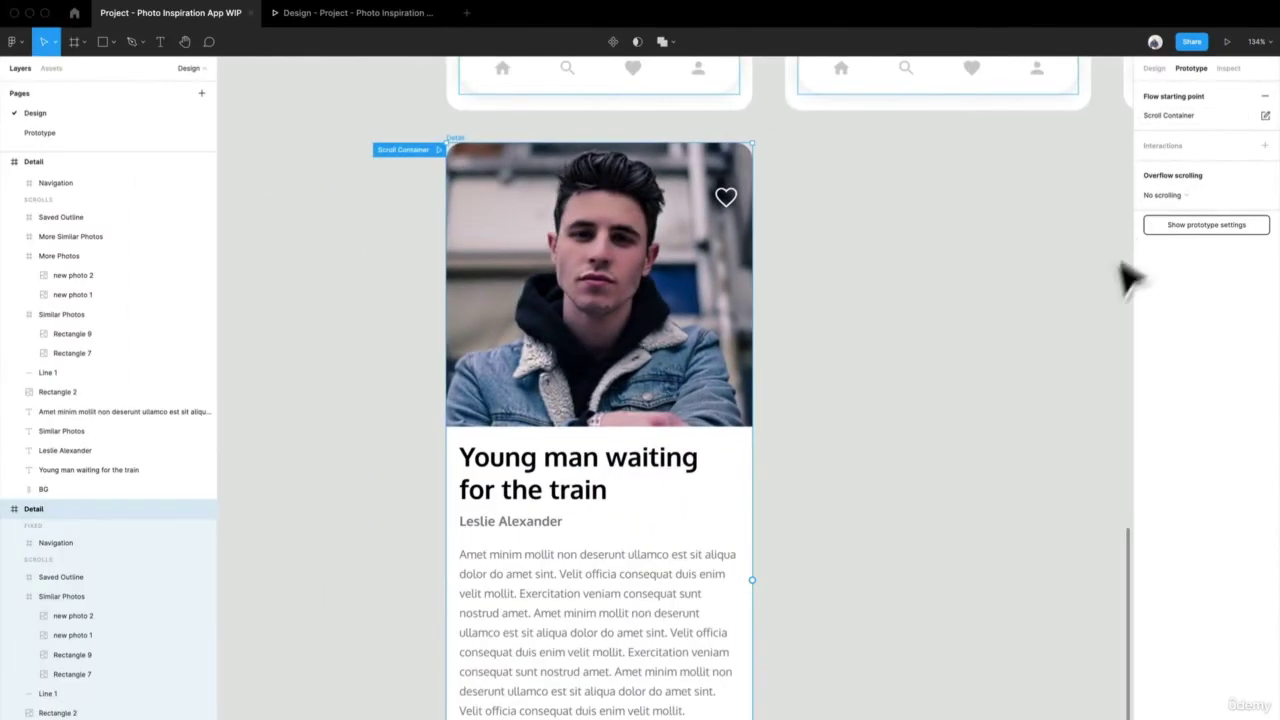
Preview Flow 1, swipe its Similar Photos row, restart it, and compare the same row in the Scroll Container flow
left_click(374, 14)
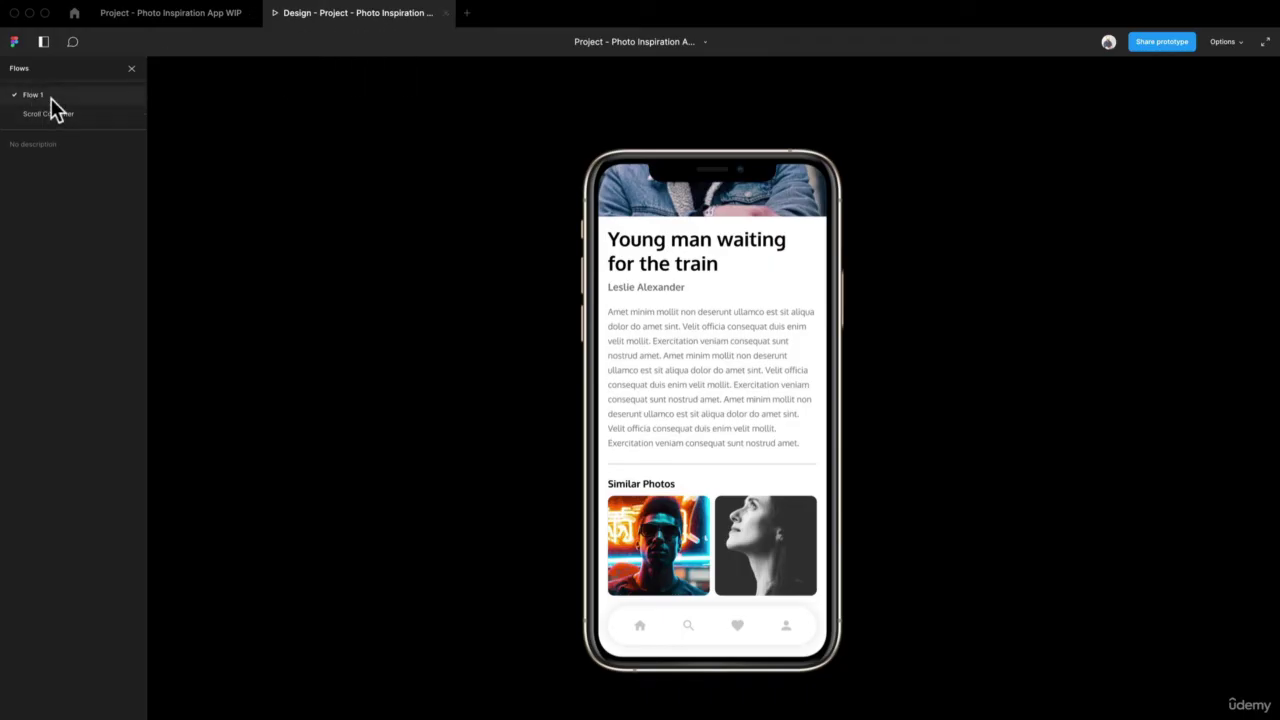
scroll(737, 537, "right", 3)
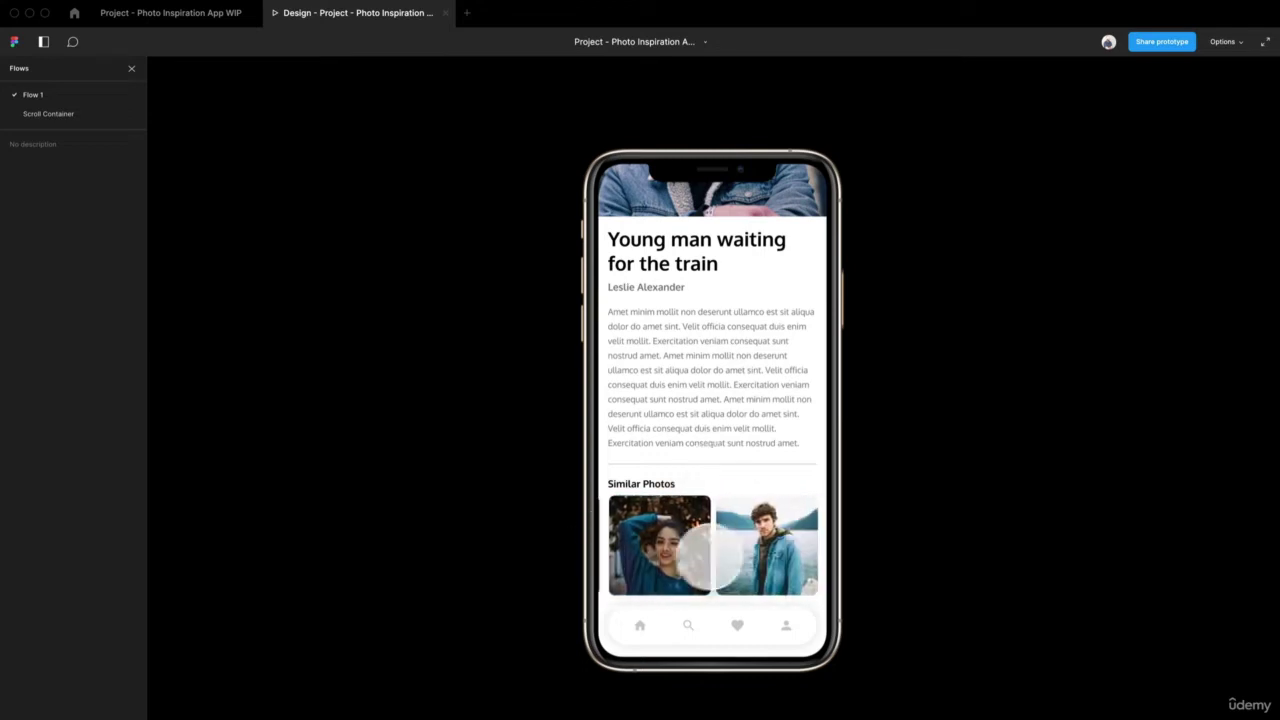
left_click_drag(708, 556, 643, 540)
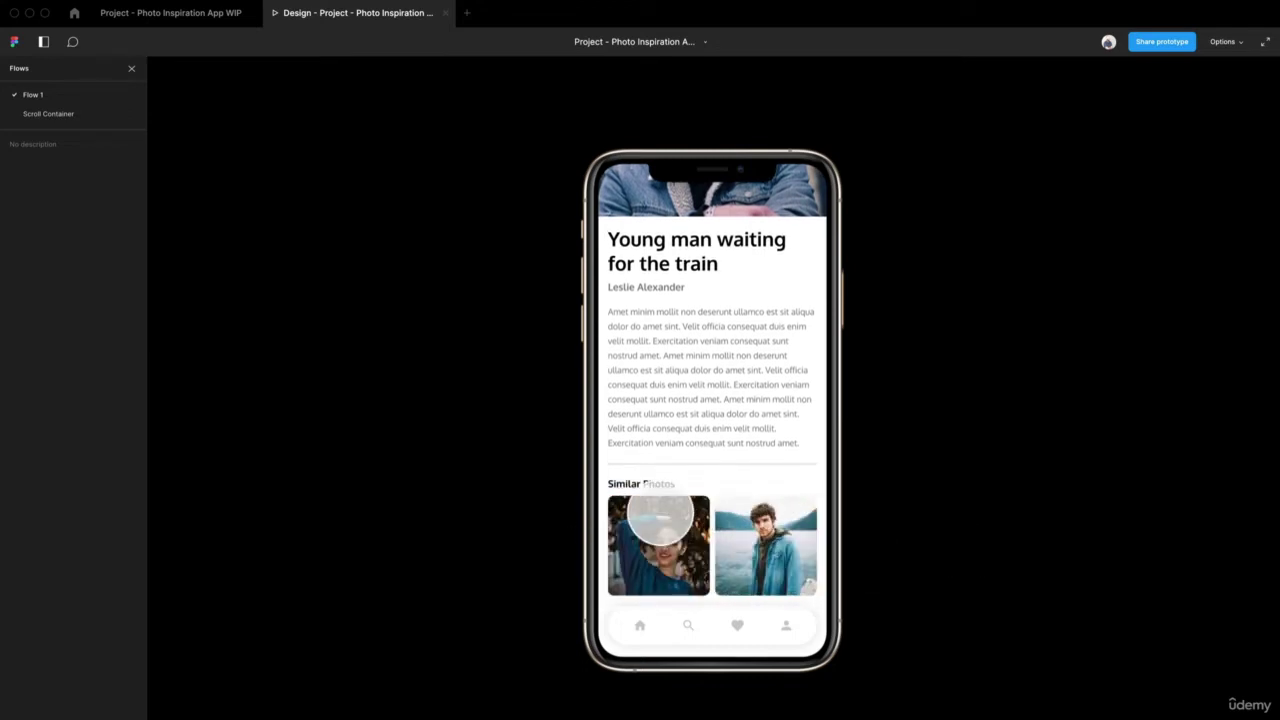
key("r")
left_click(710, 398)
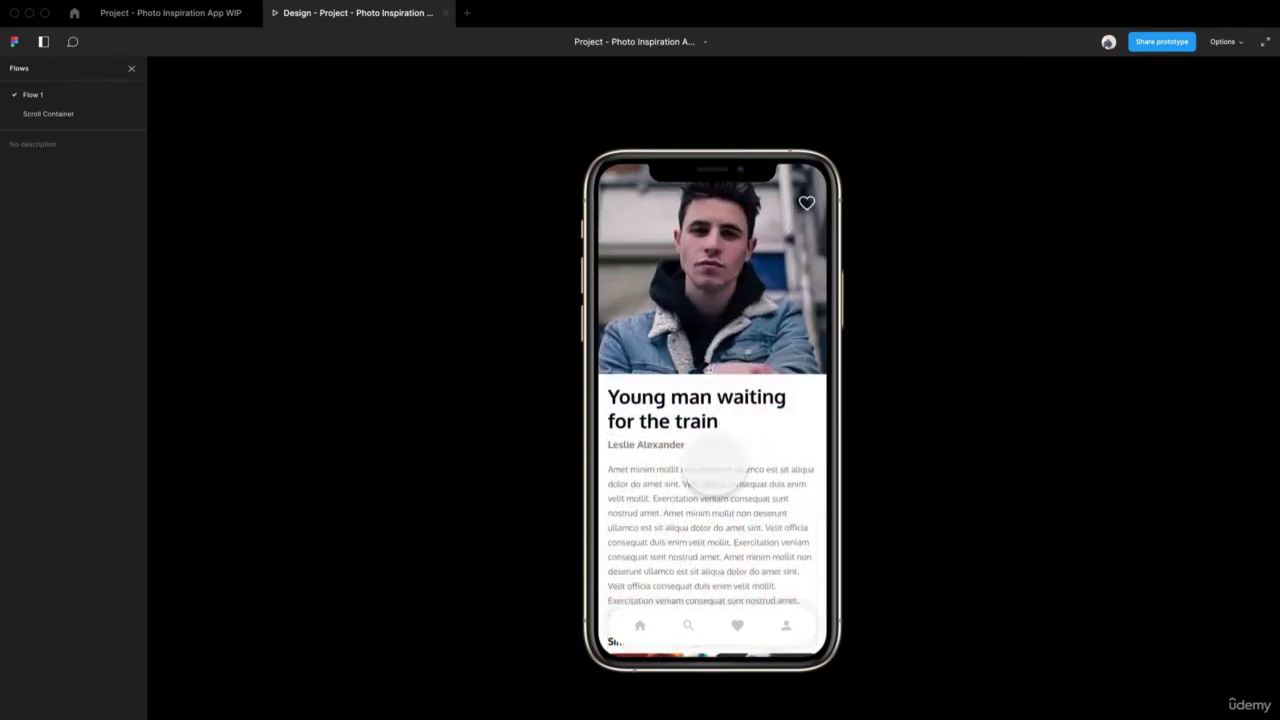
scroll(715, 465, "down", 3)
left_click_drag(782, 526, 804, 560)
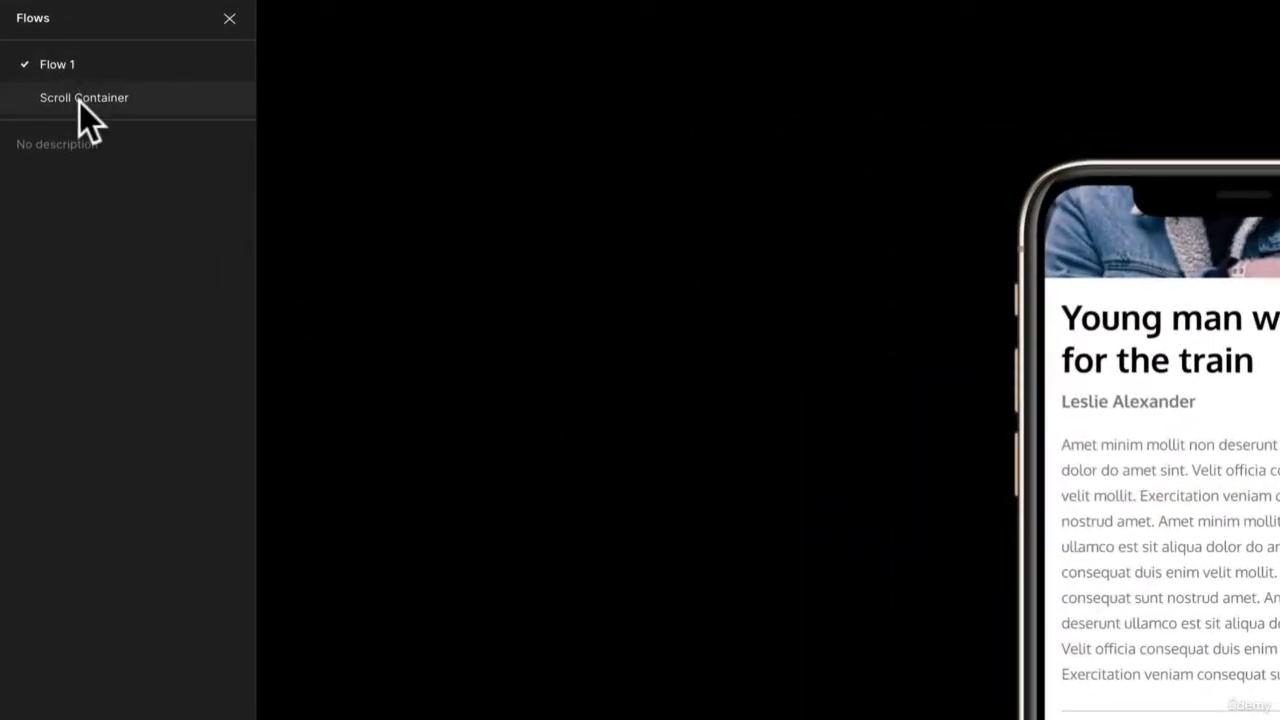
left_click(80, 102)
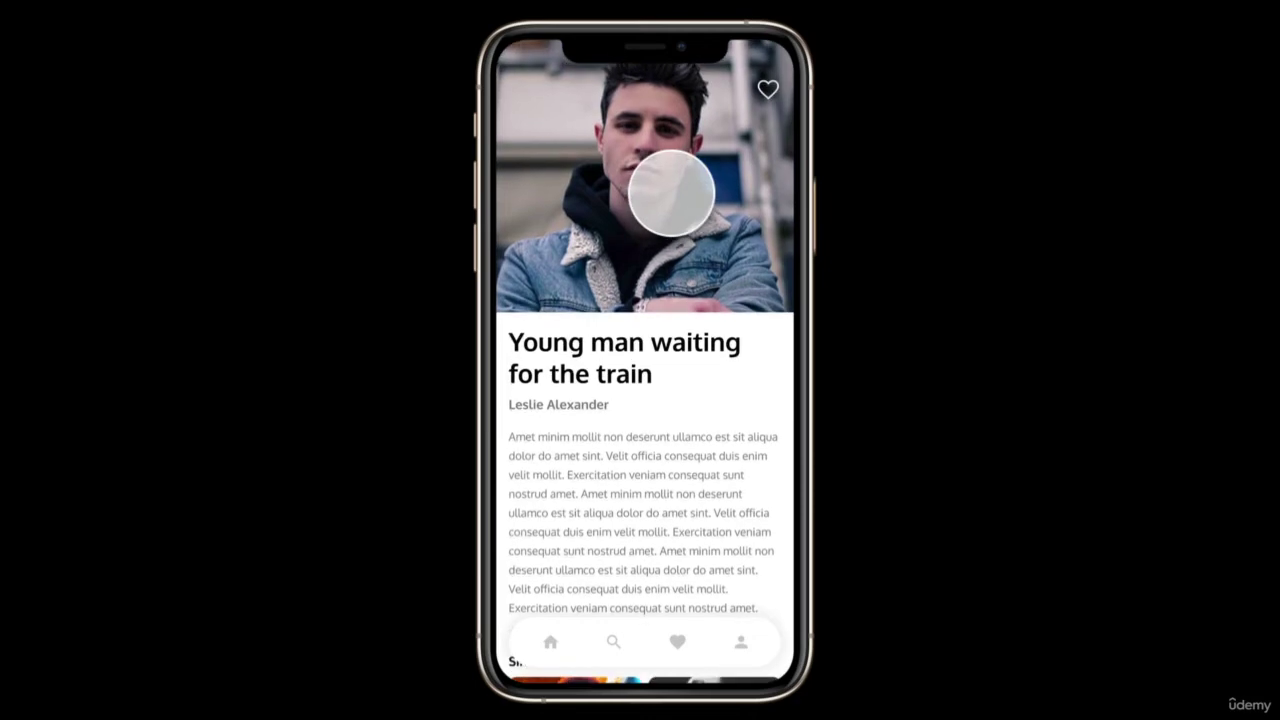
scroll(671, 193, "down", 4)
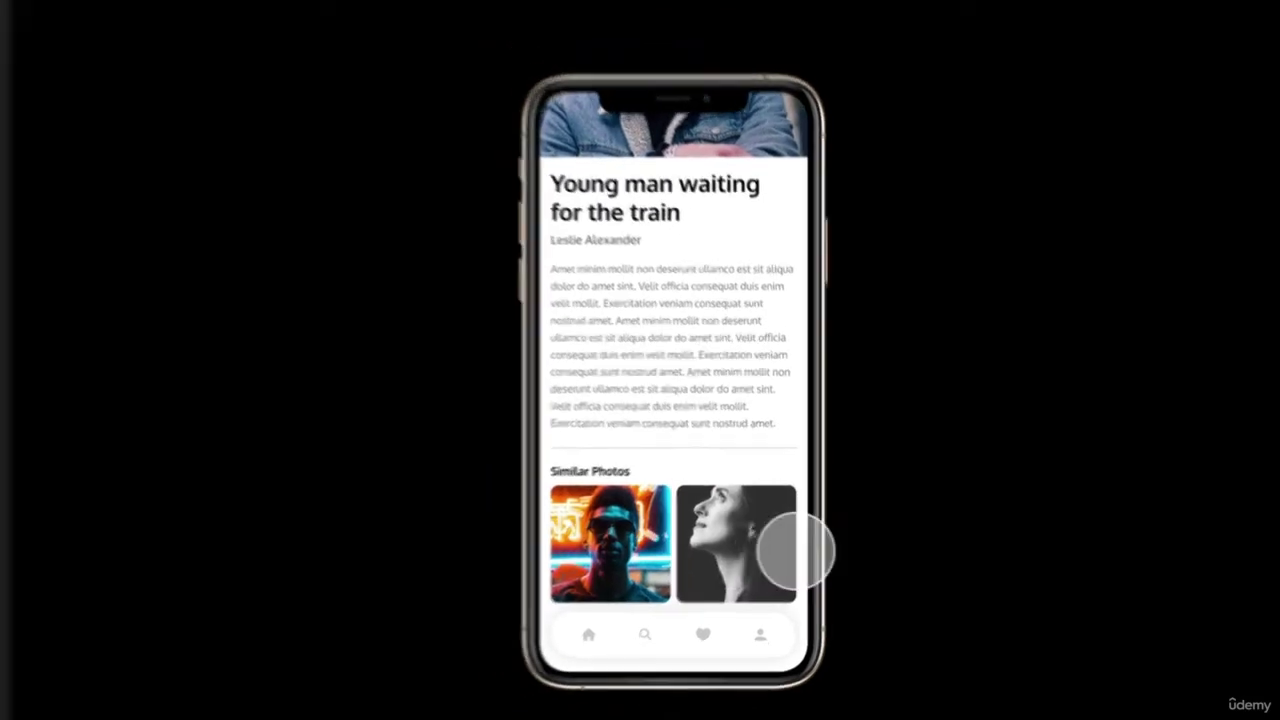
Set the copied Detail frame's Similar Photos frame to horizontal overflow scrolling in the design file
left_click(190, 14)
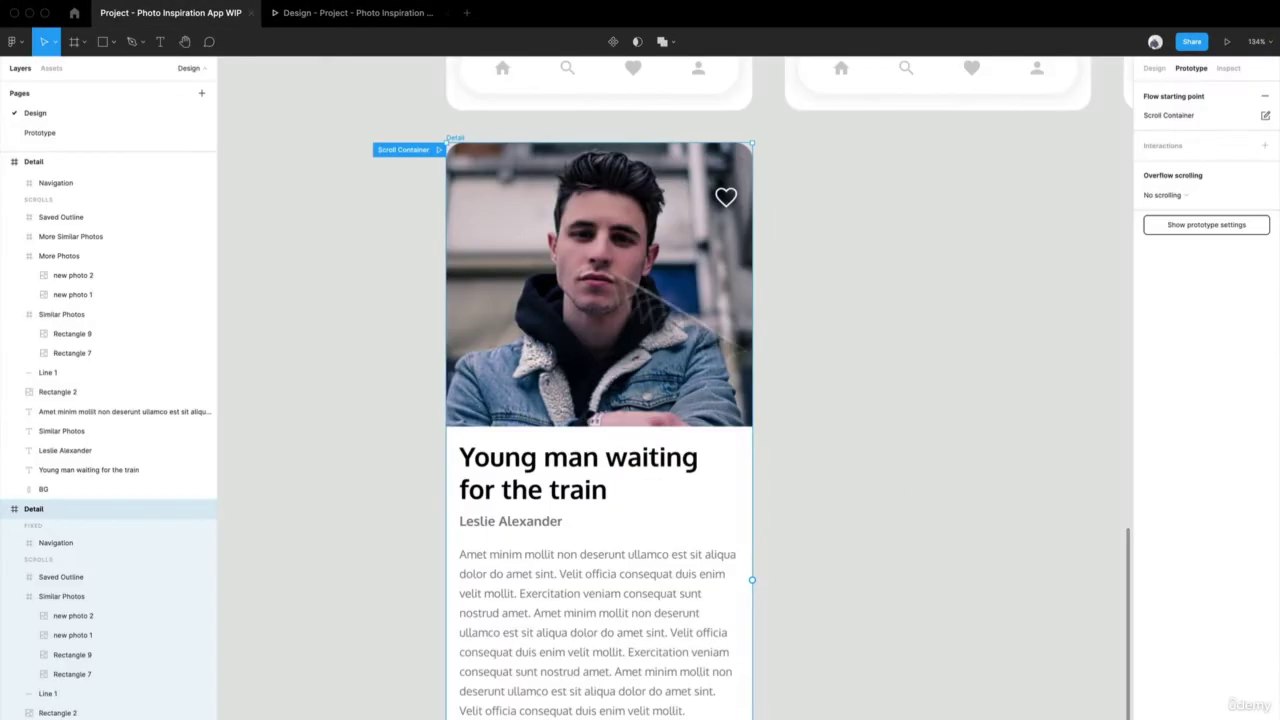
scroll(914, 491, "down", 5)
left_click(646, 471)
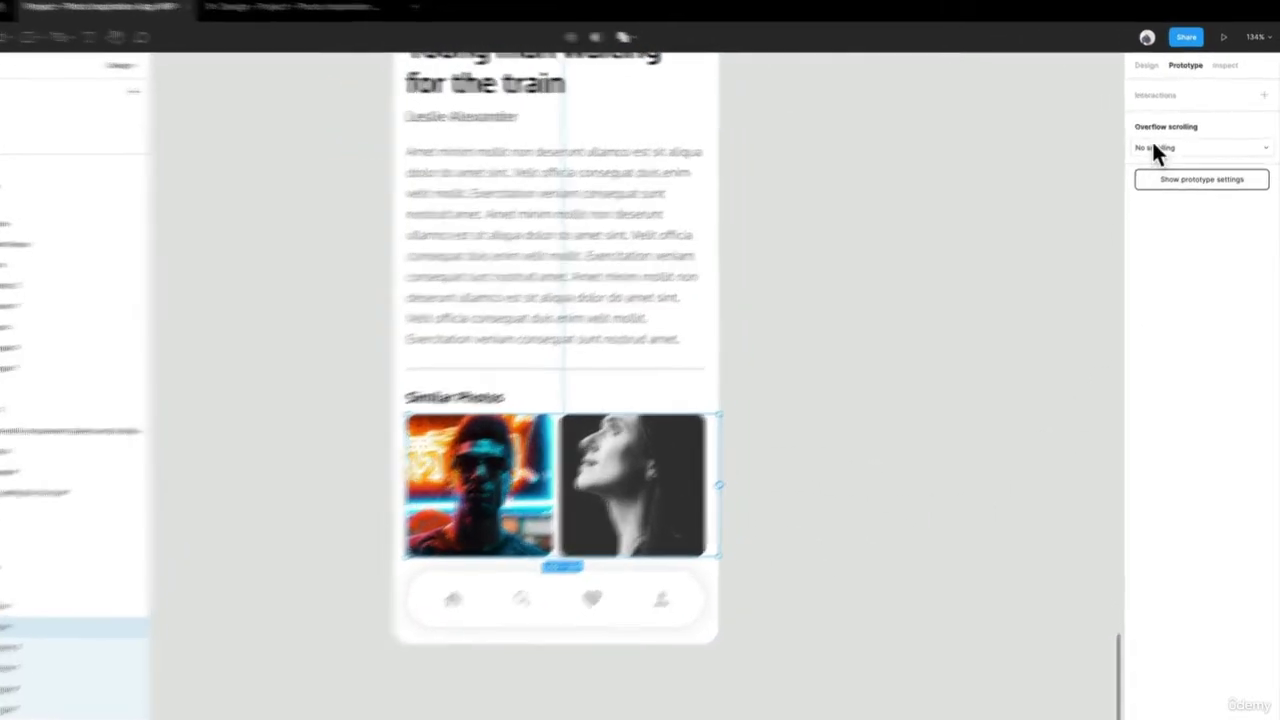
left_click(1155, 148)
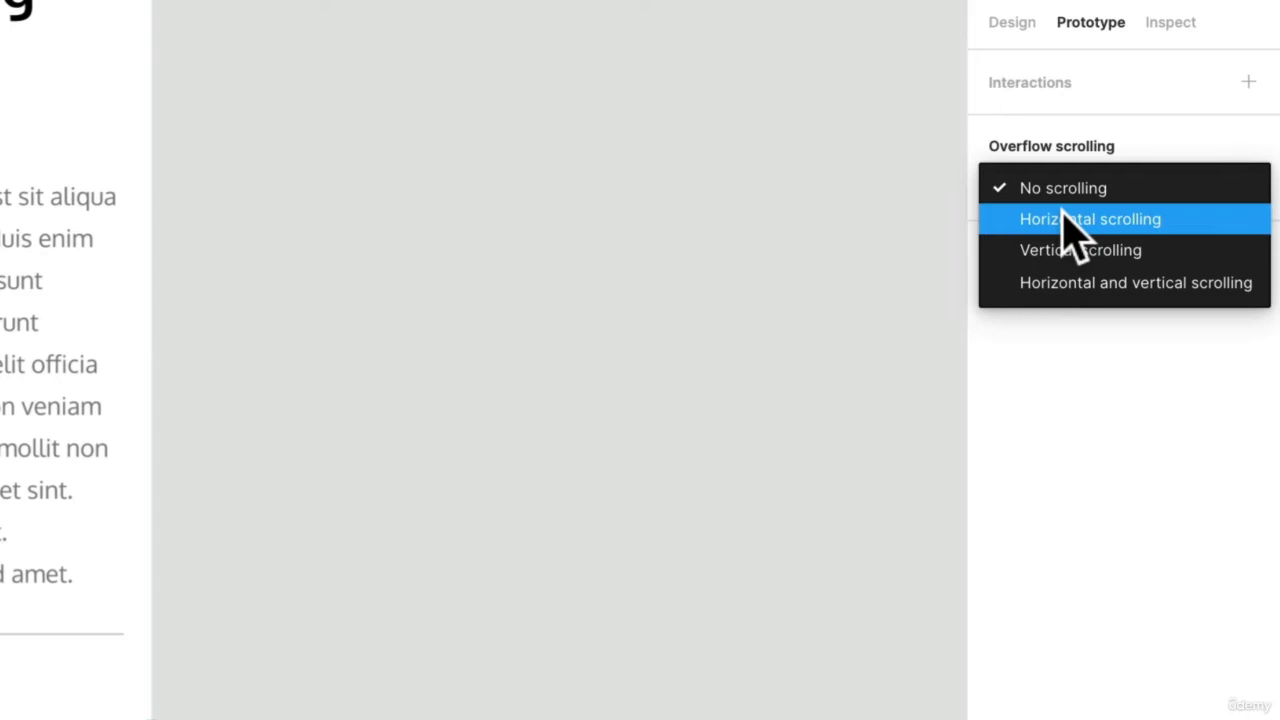
left_click(1067, 219)
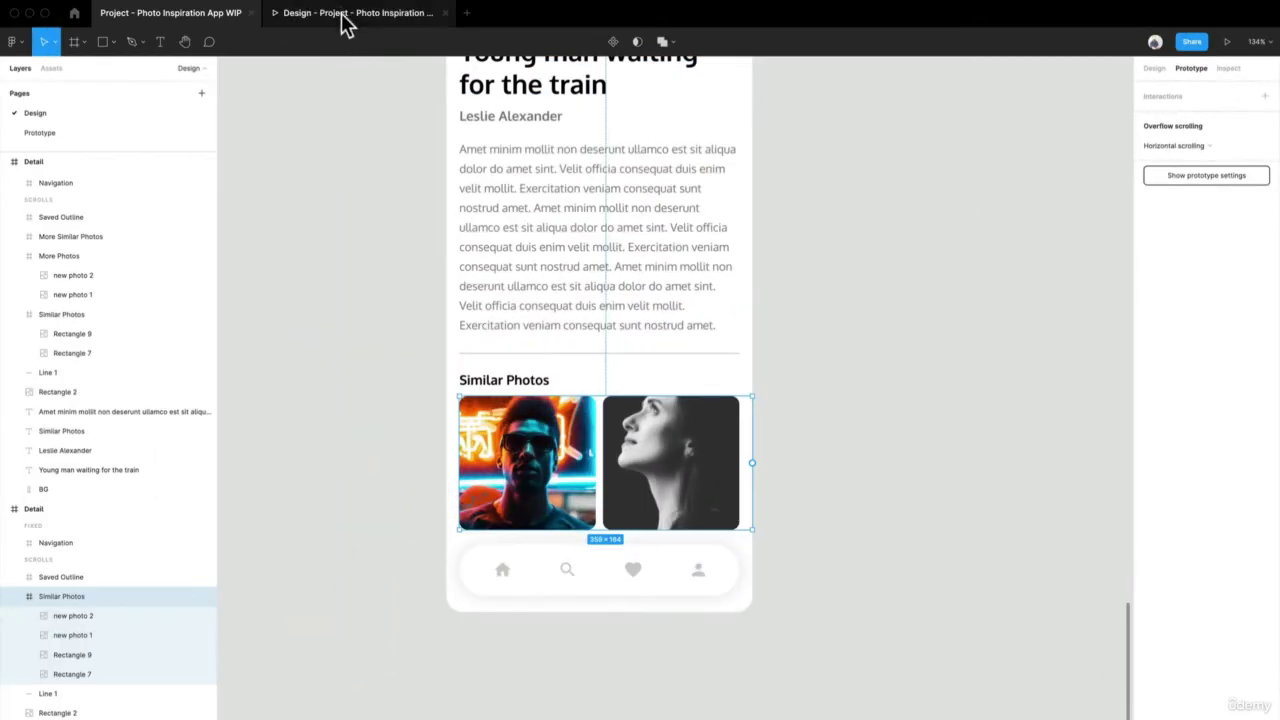
Test the horizontal scrolling of the Similar Photos row in the prototype preview
left_click(343, 18)
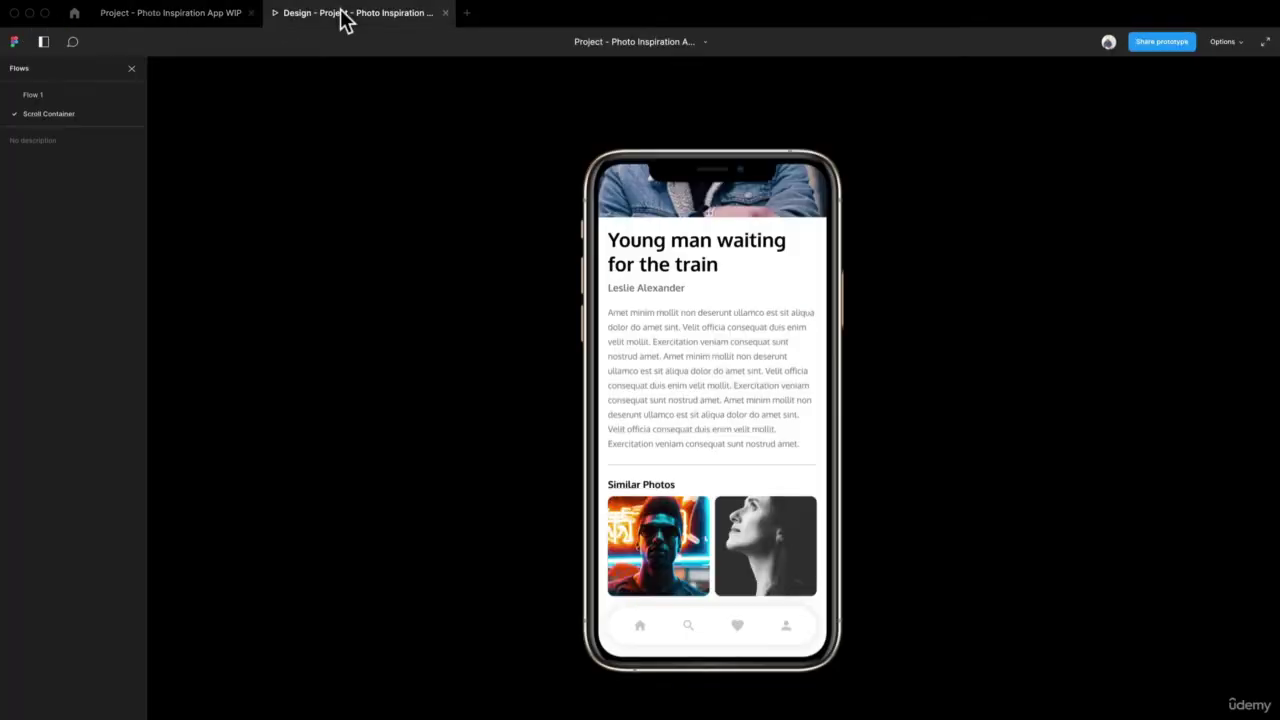
left_click_drag(740, 560, 826, 570)
left_click_drag(800, 570, 730, 558)
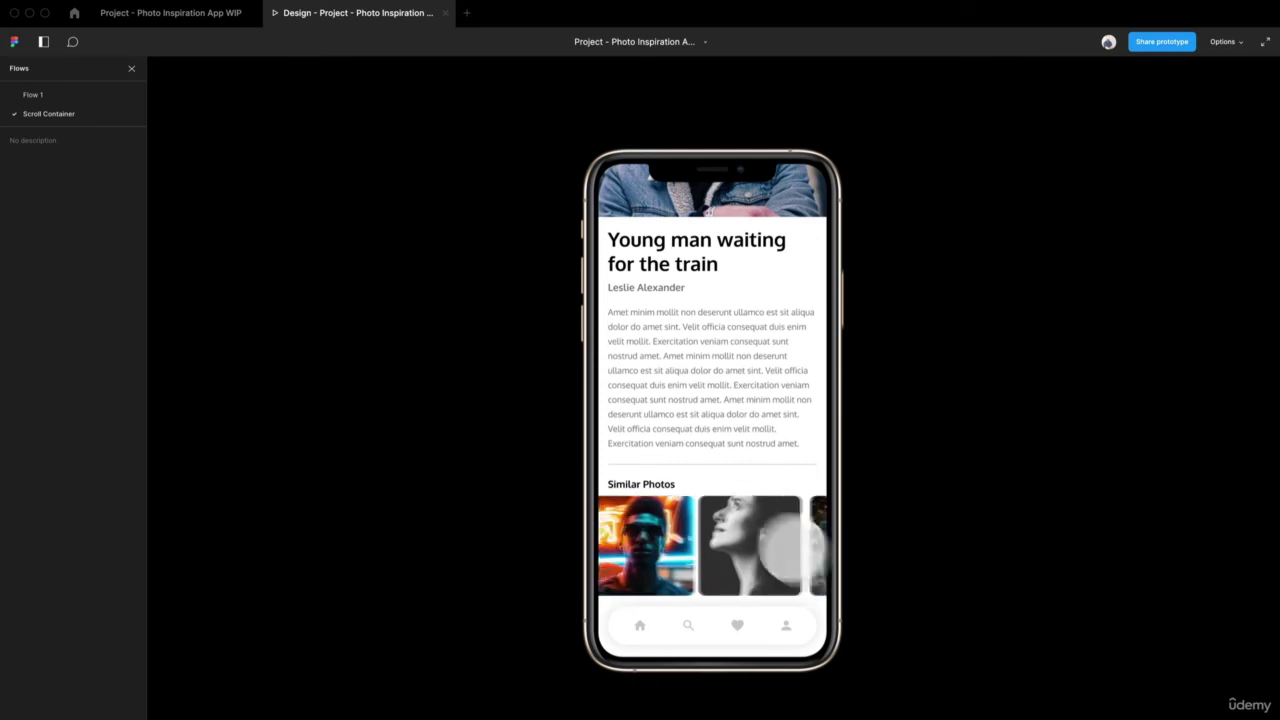
Scale all four photos in the Similar Photos frame down together to about 139 × 136 each
left_click(196, 14)
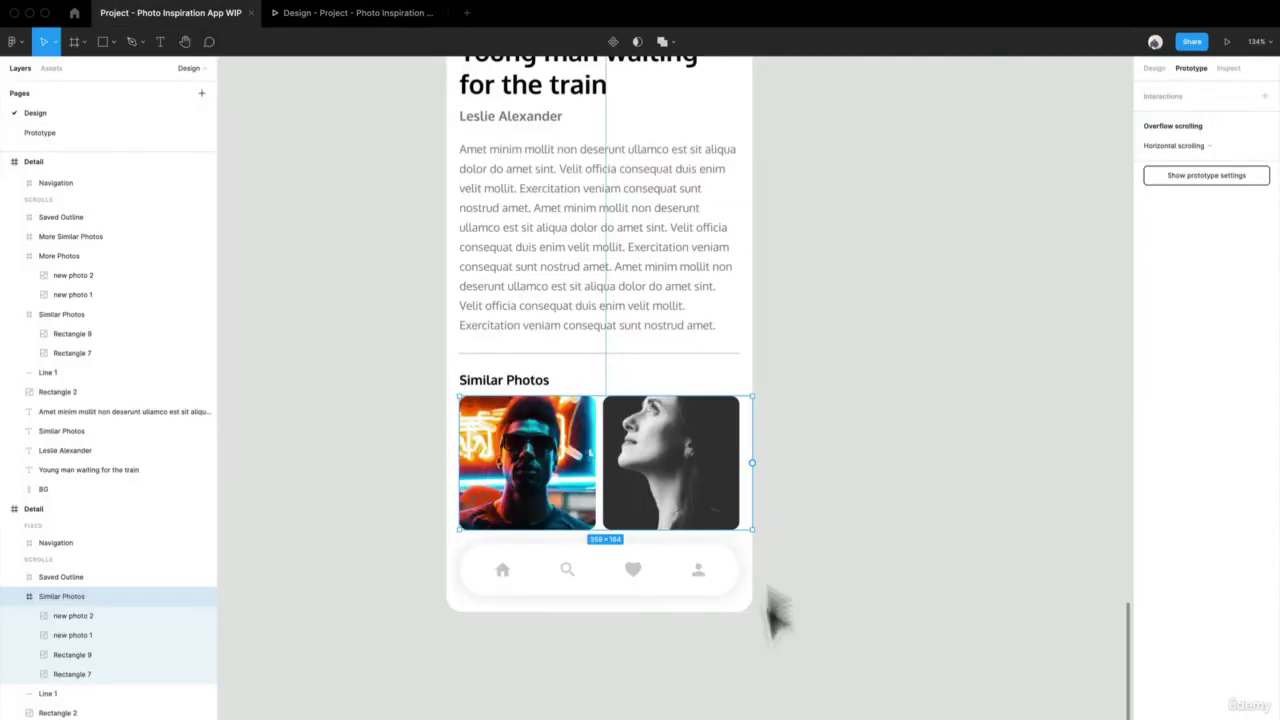
left_click(794, 506)
left_click(728, 510)
left_click(735, 512)
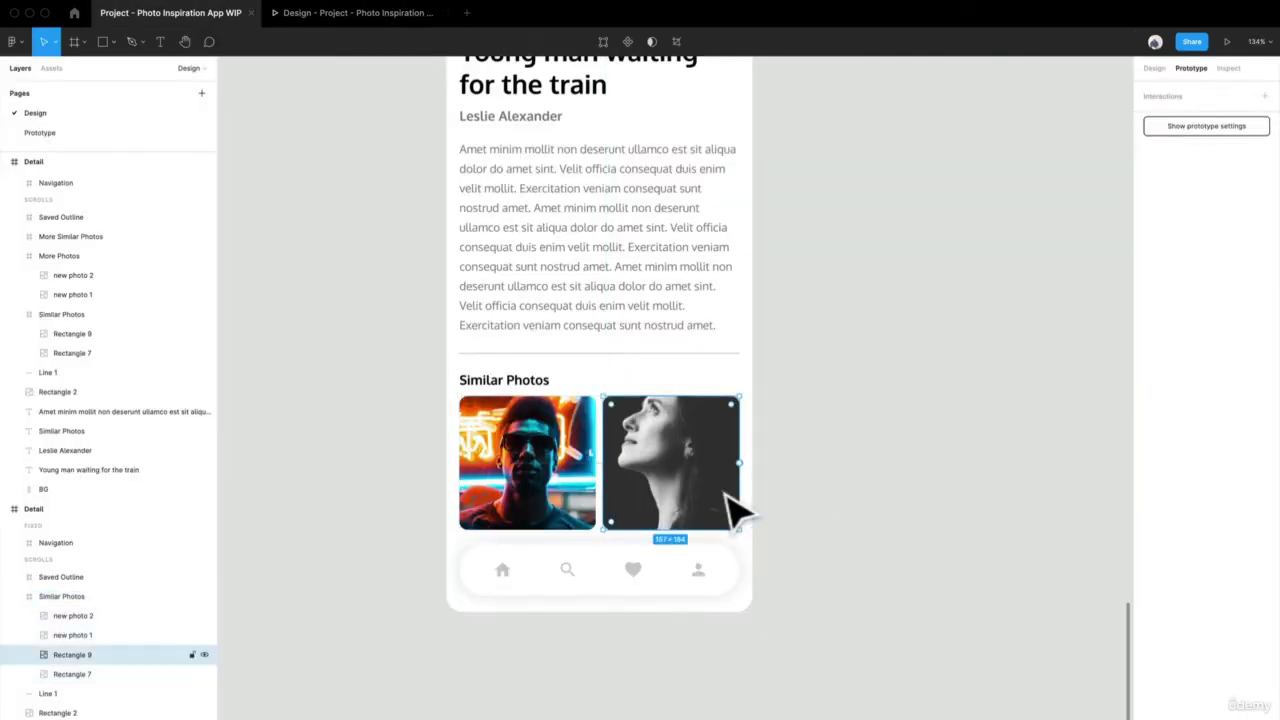
key("super+a")
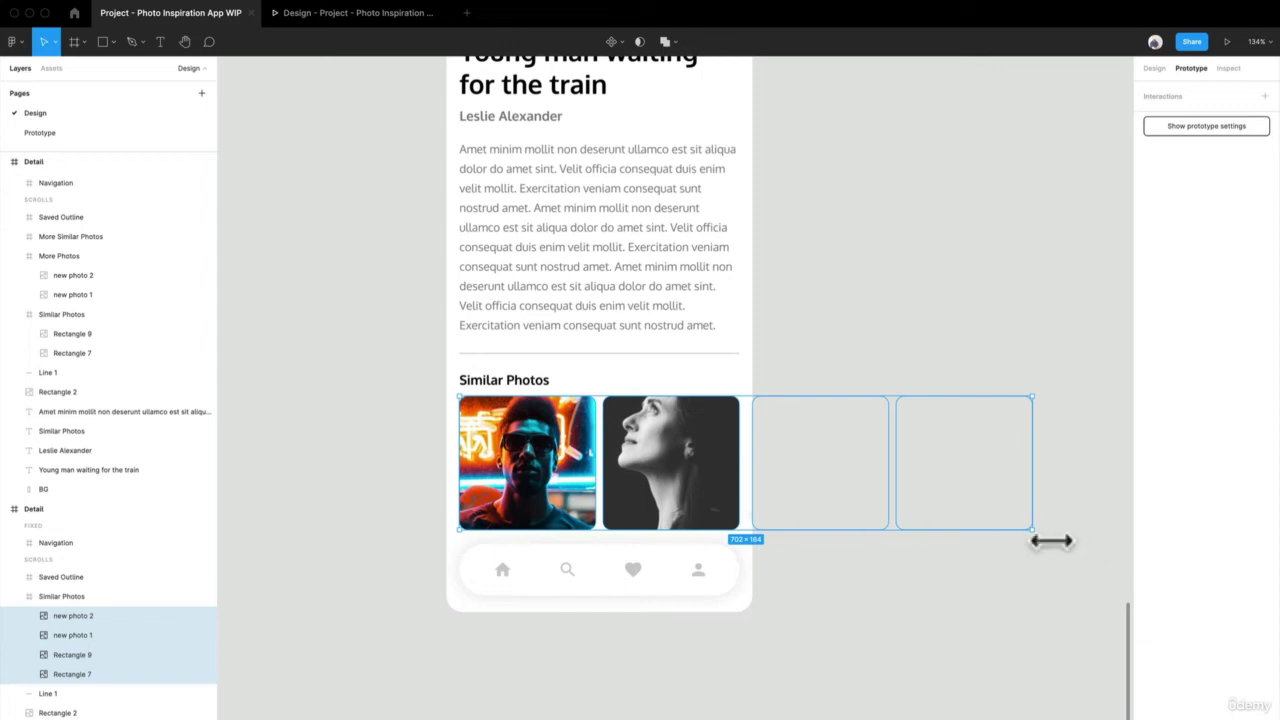
left_click_drag(1036, 541, 949, 514)
Move new photo 1 and new photo 2 closer to Rectangle 9, leaving a gap of 7
left_click(730, 495)
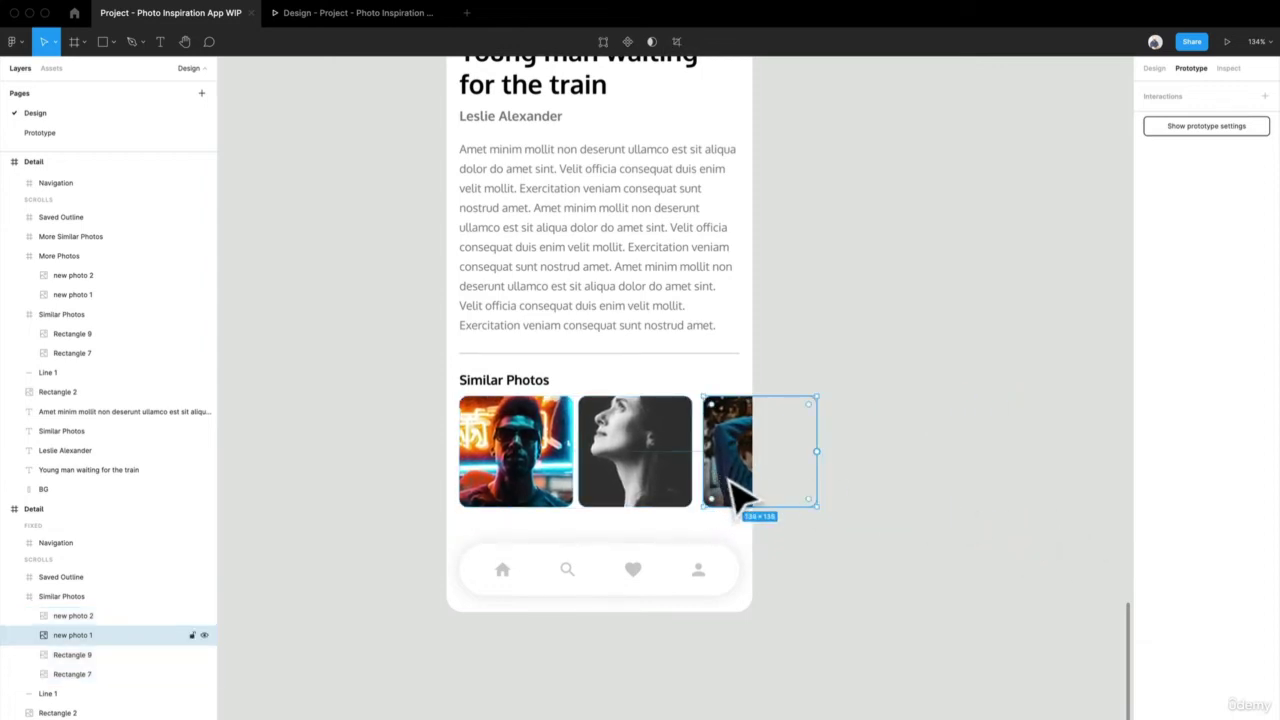
left_click(1149, 71)
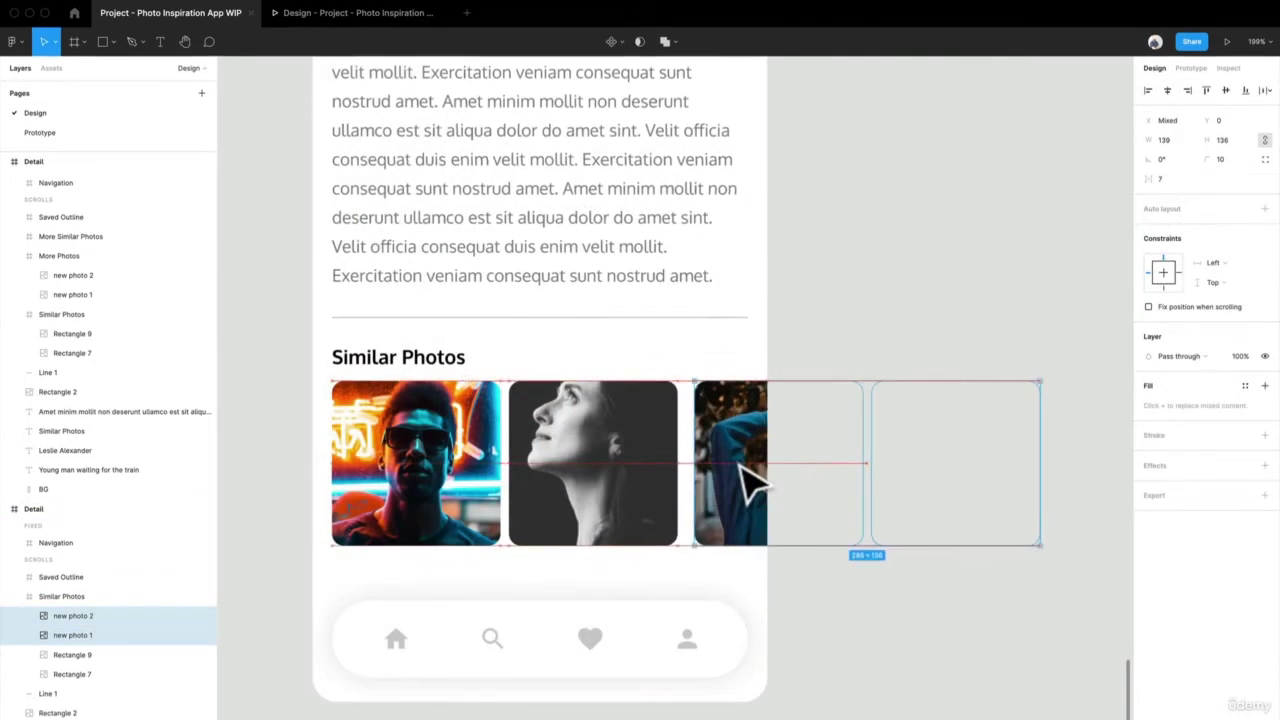
left_click_drag(743, 468, 736, 469)
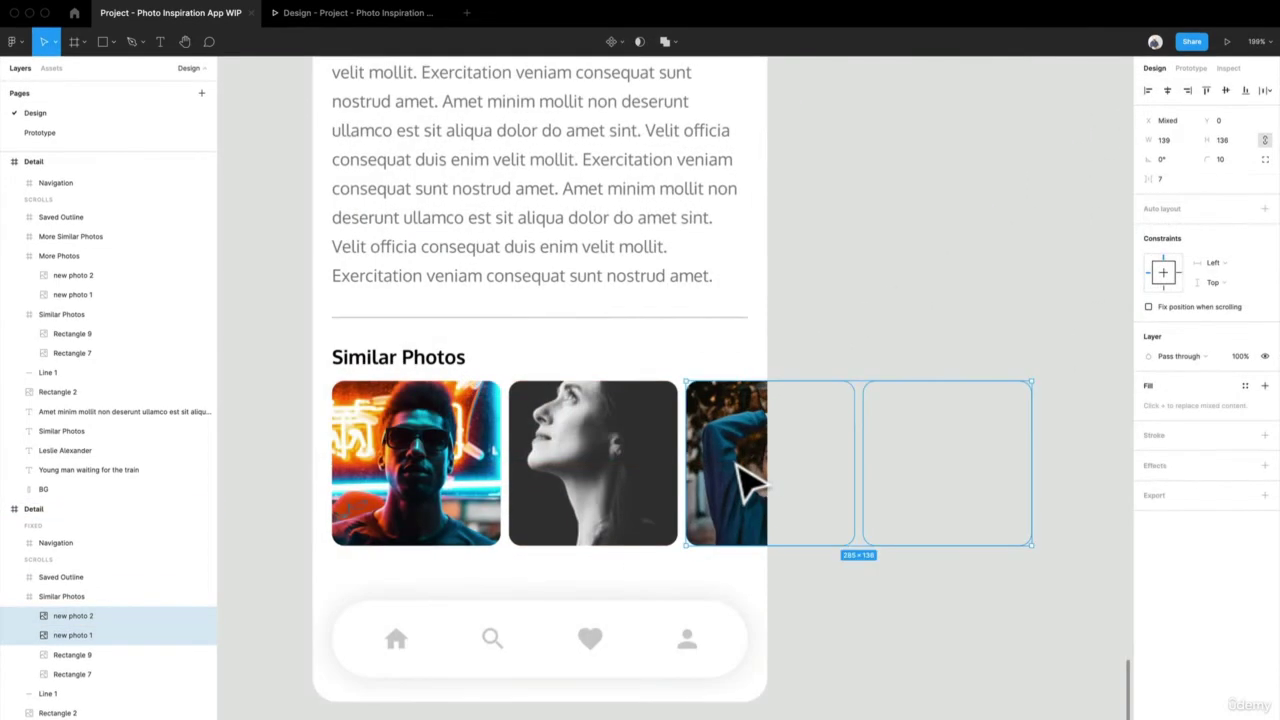
Set the horizontal spacing between all four similar photos to 8
left_click(620, 485, "shift")
left_click(475, 505, "shift")
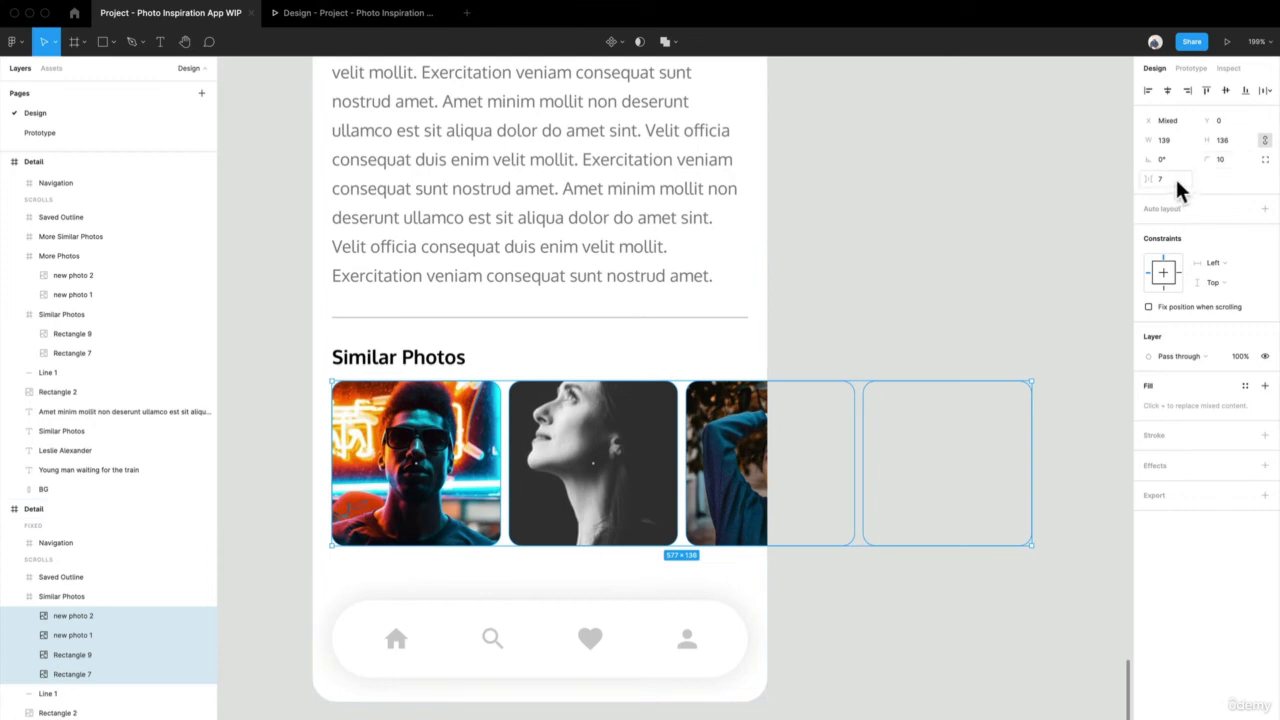
left_click(1175, 180)
type("8")
key("Return")
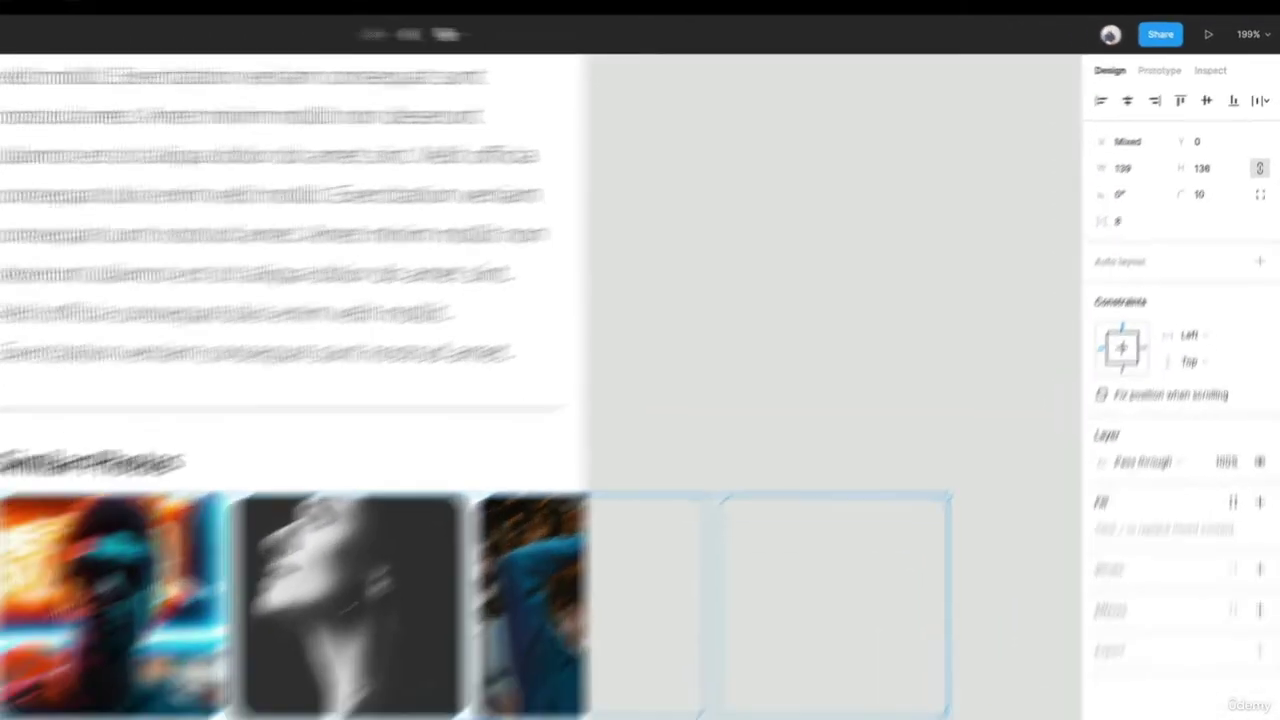
Reduce the Similar Photos frame's height to 136 so its lower edge meets the photos
left_click(780, 590)
left_click(738, 564)
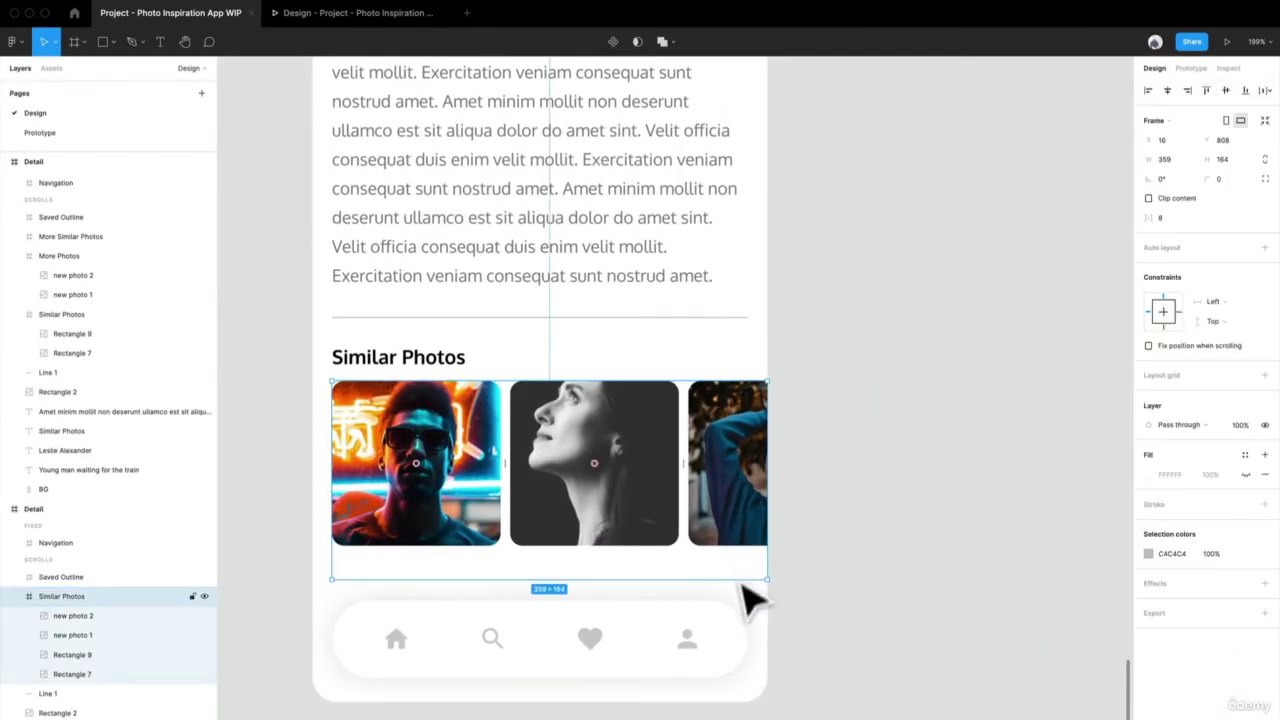
left_click_drag(743, 595, 743, 563)
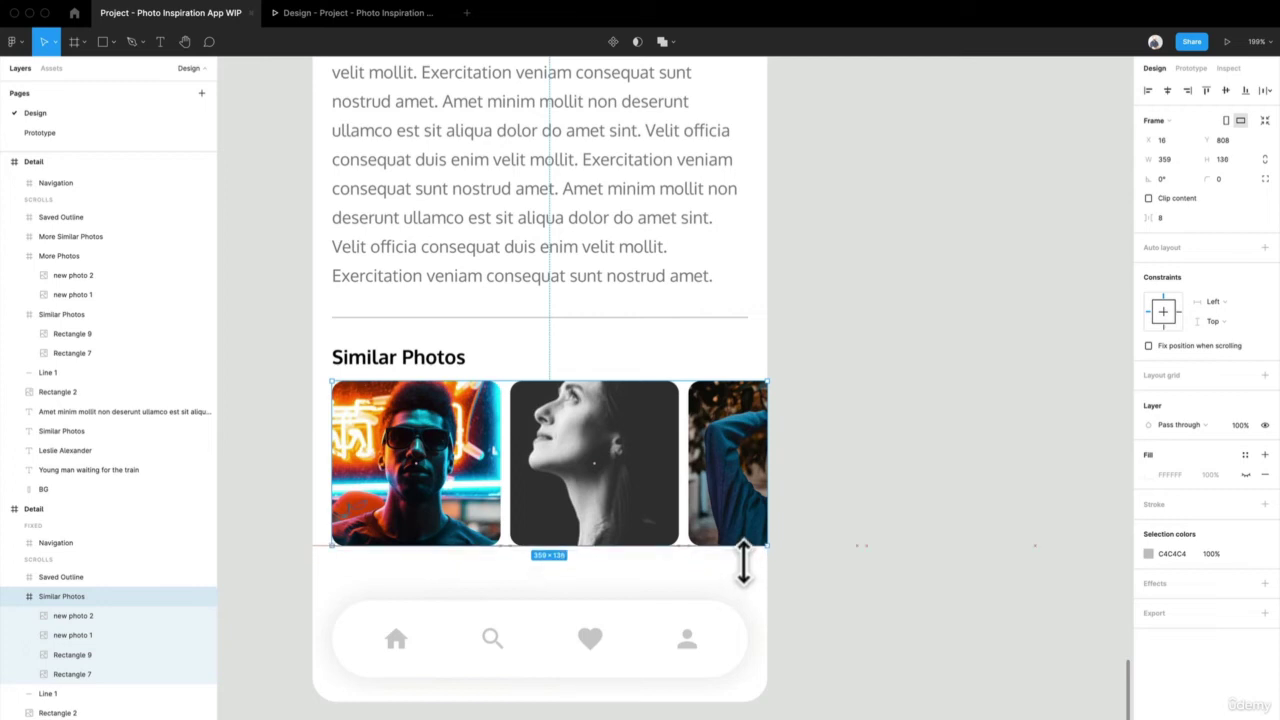
left_click(811, 660)
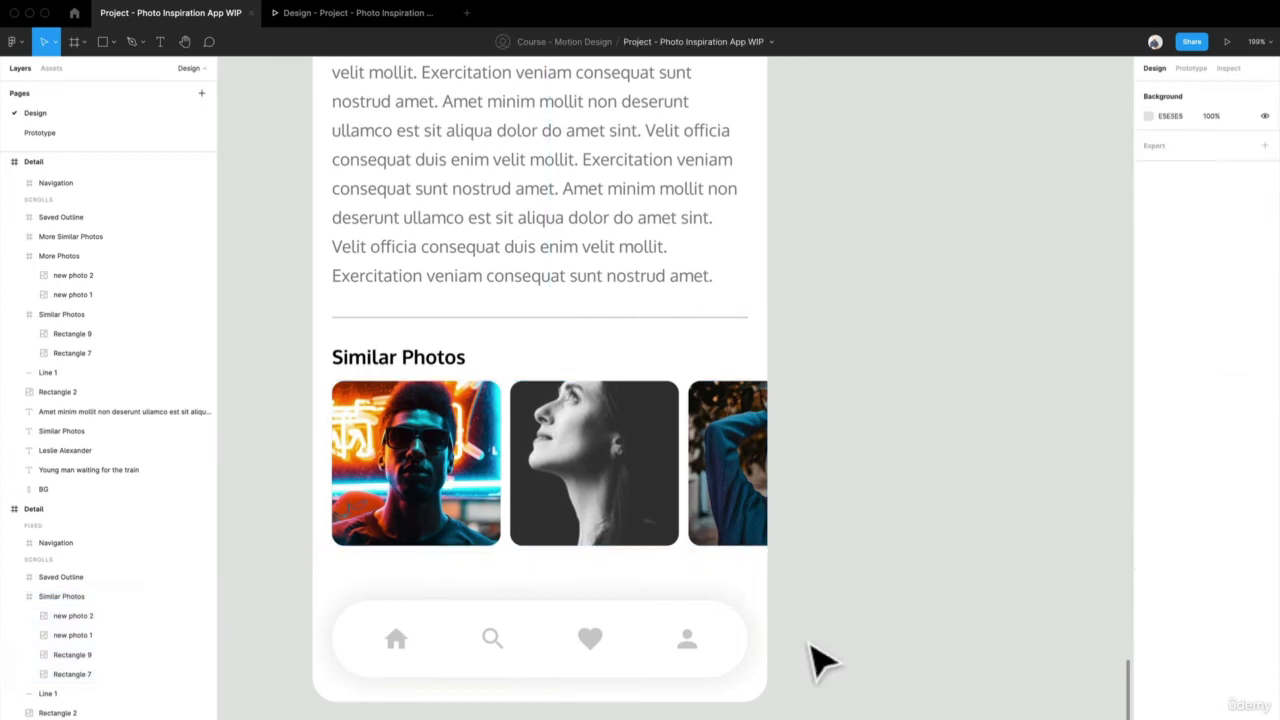
Swipe the resized photos to the end of the row in the prototype preview to check the end margin
left_click(319, 22)
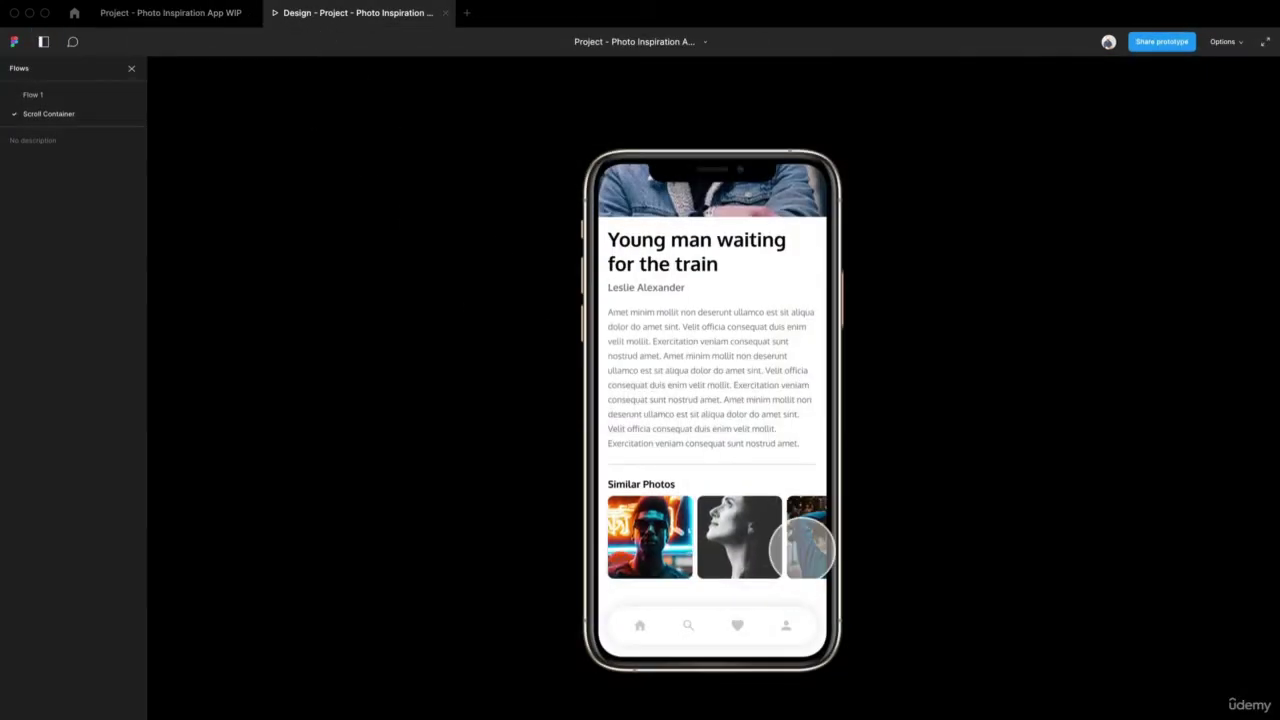
left_click_drag(802, 548, 674, 543)
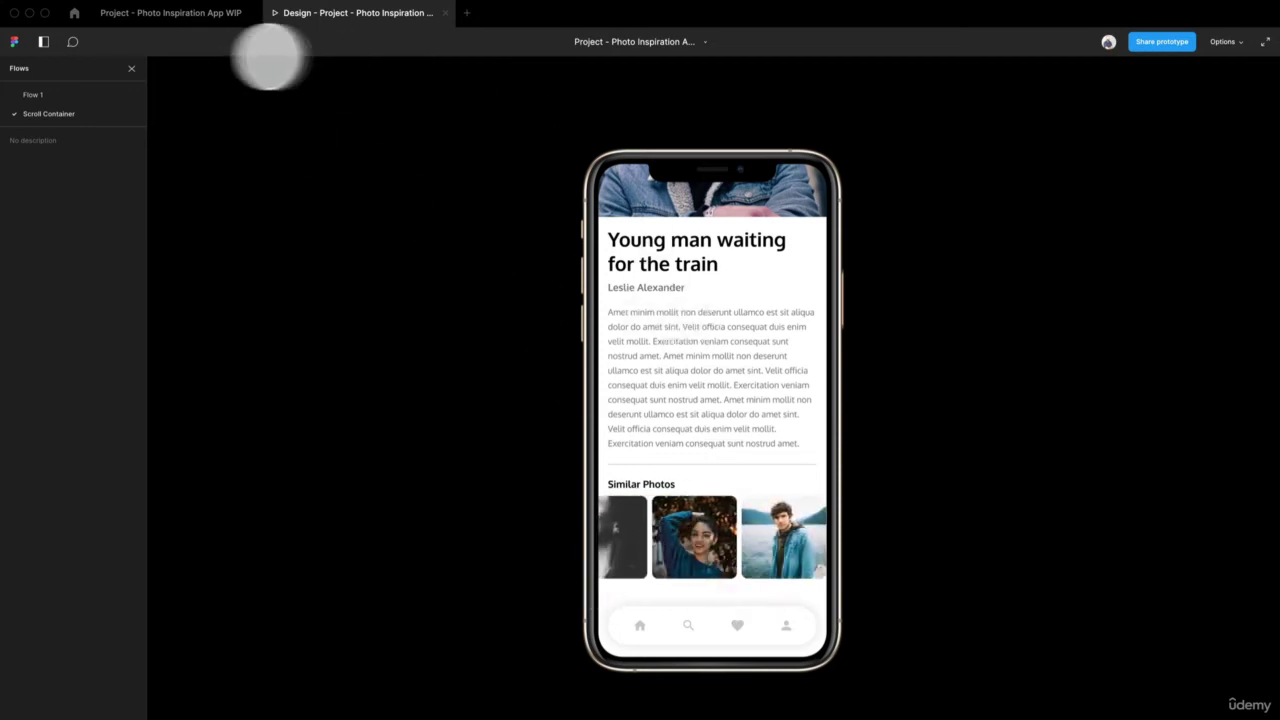
Narrow the Similar Photos frame to 343 in the design file so it ends level with the divider line
left_click(206, 20)
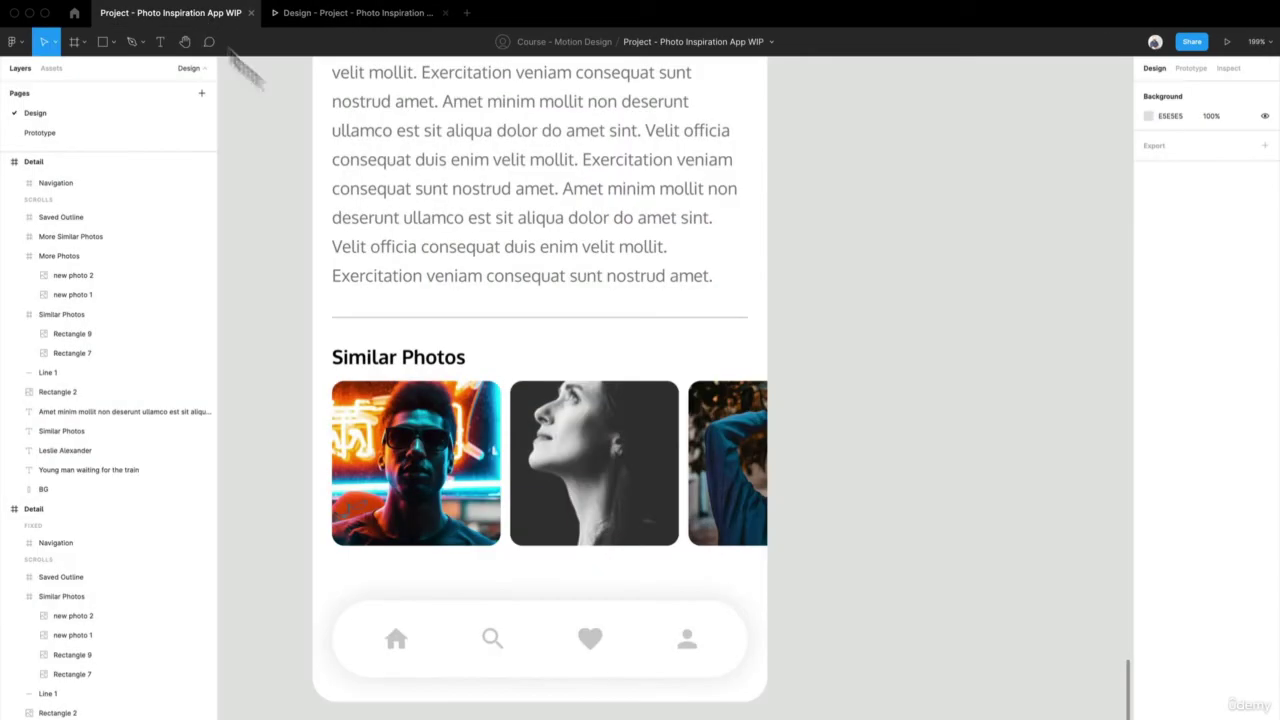
left_click(585, 492)
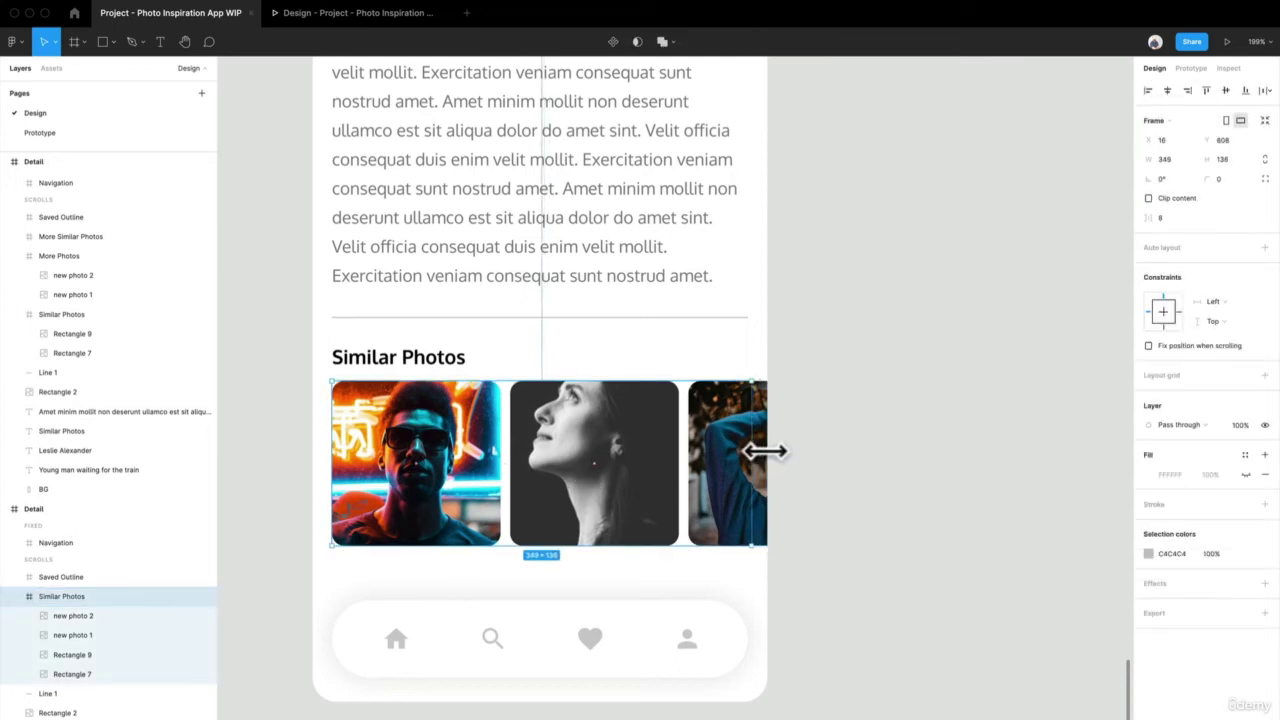
left_click_drag(765, 451, 761, 451)
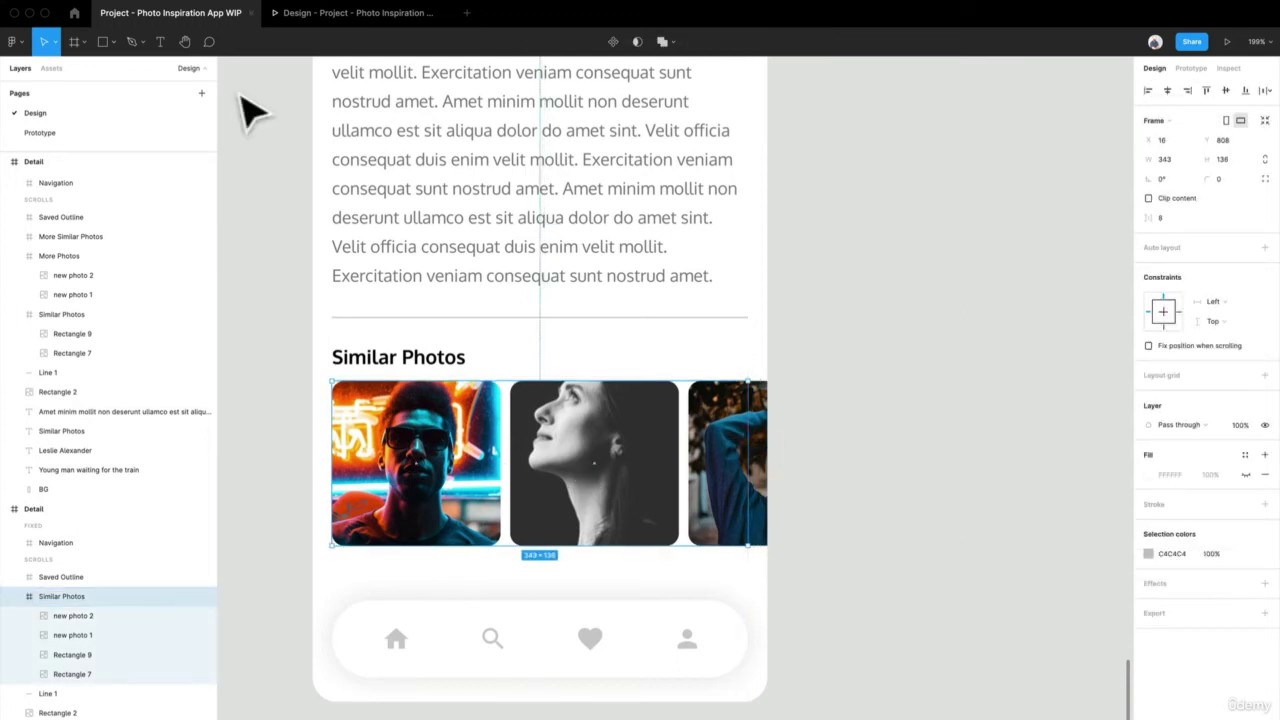
Test swiping the Similar Photos row in both directions in the prototype preview, and return to the design file
left_click(323, 14)
scroll(715, 525, "down", 1)
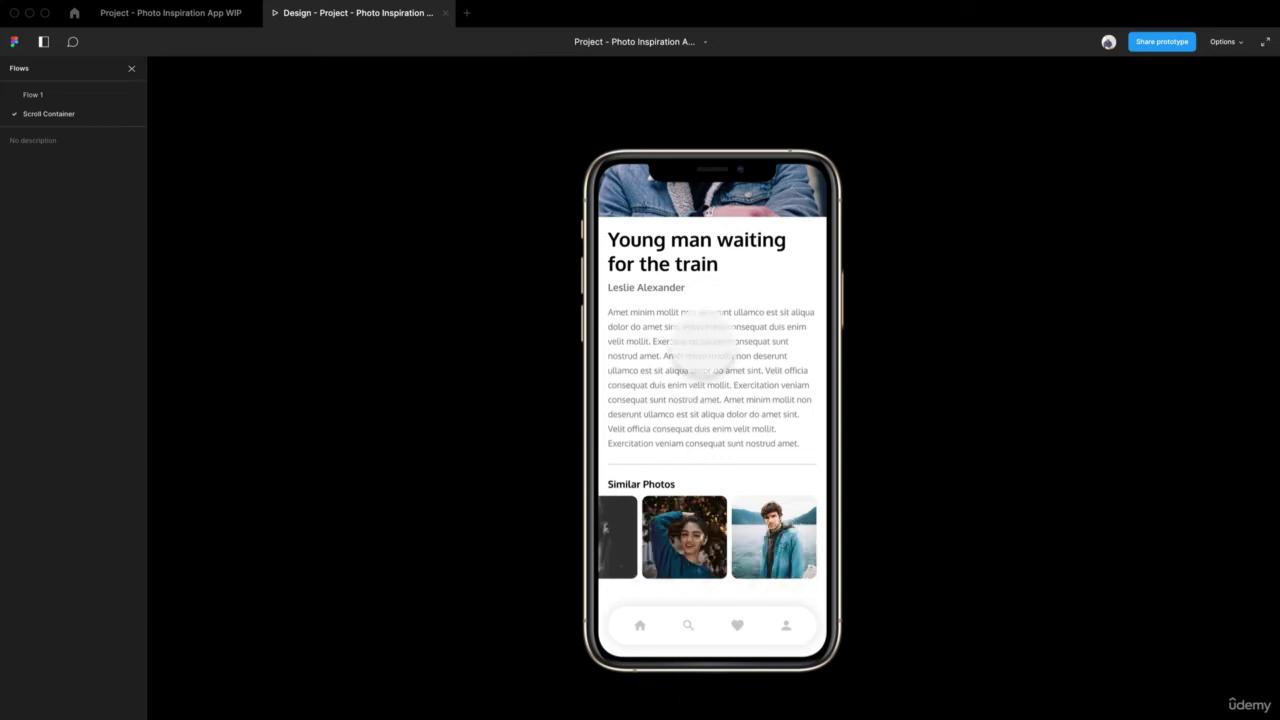
left_click_drag(688, 535, 1040, 530)
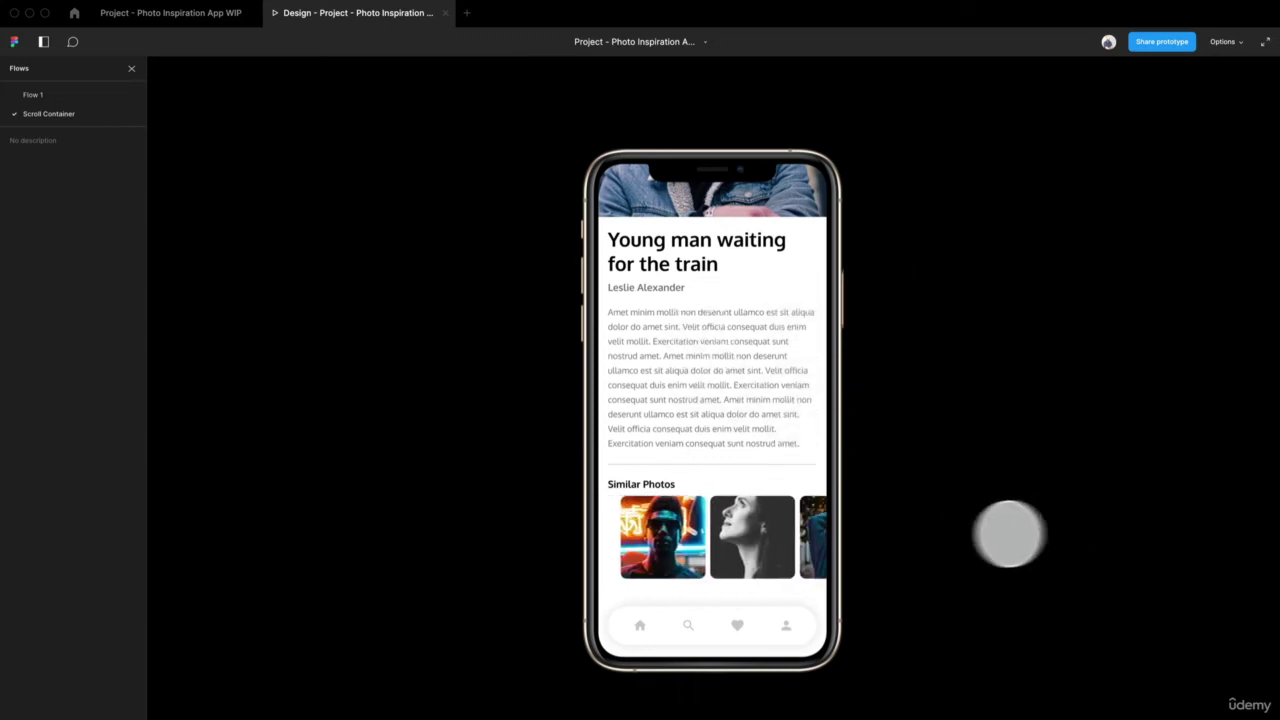
left_click_drag(794, 536, 898, 546)
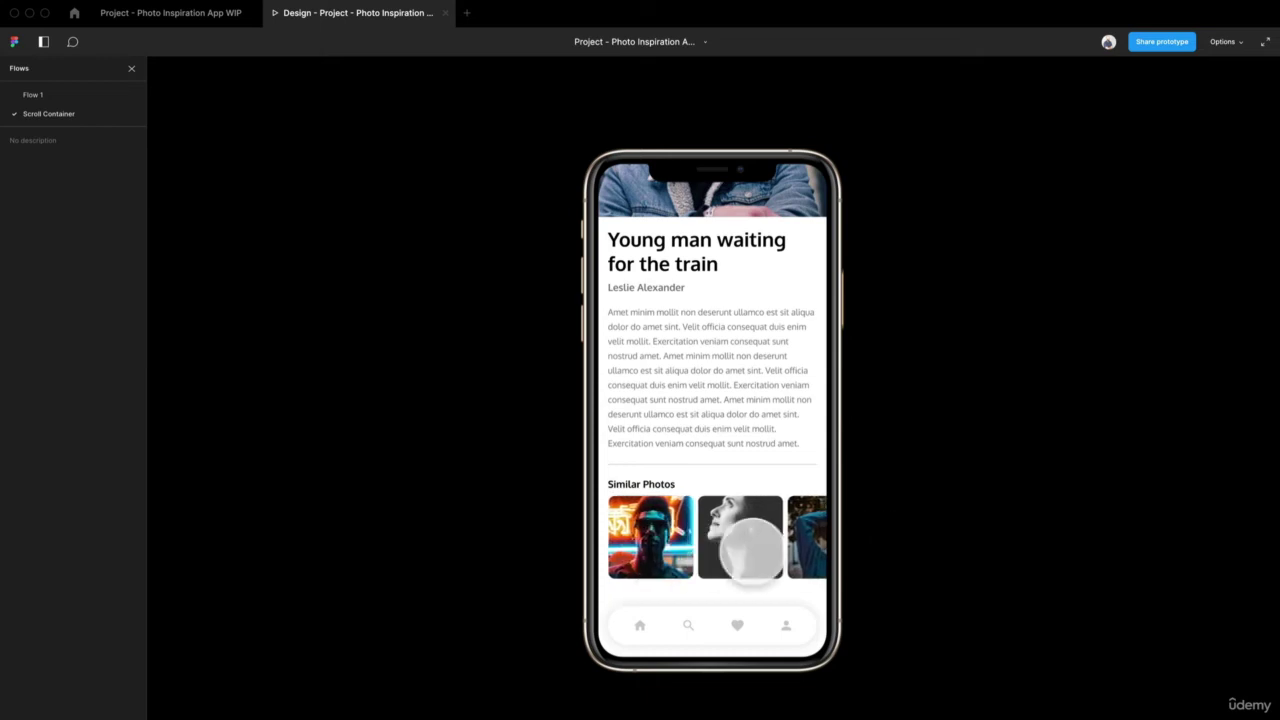
left_click_drag(756, 558, 901, 549)
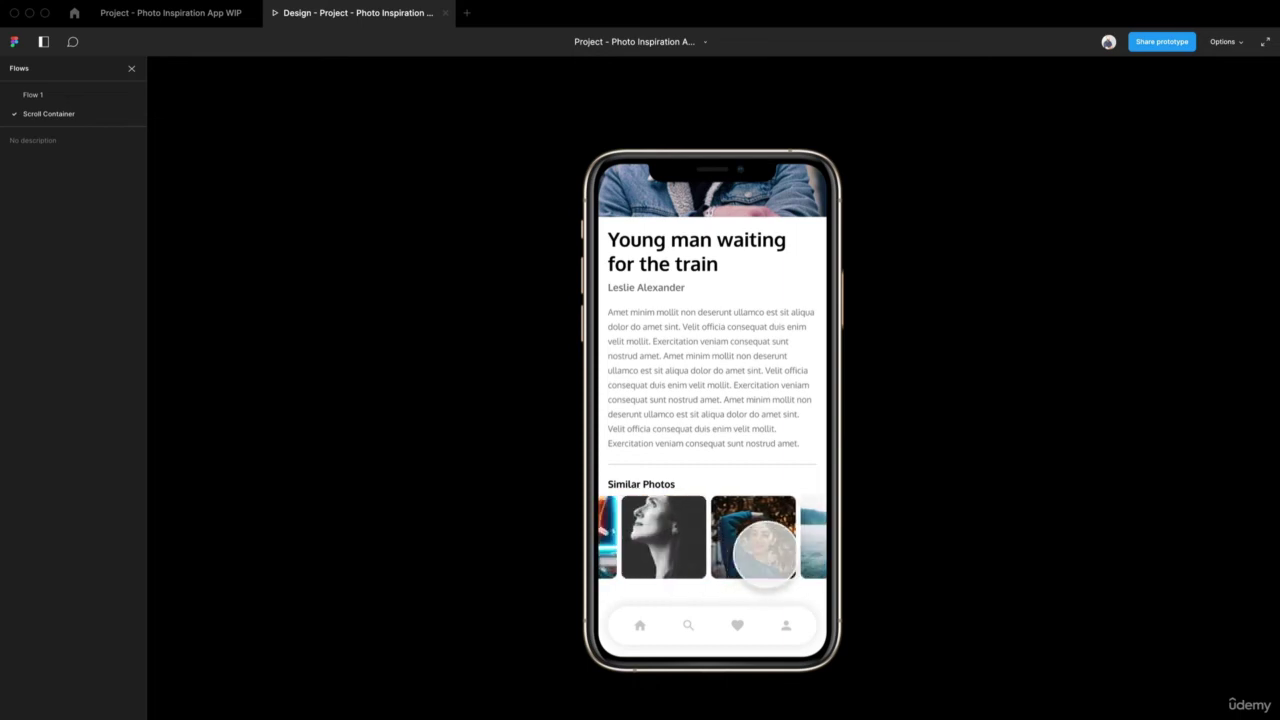
left_click_drag(744, 565, 680, 540)
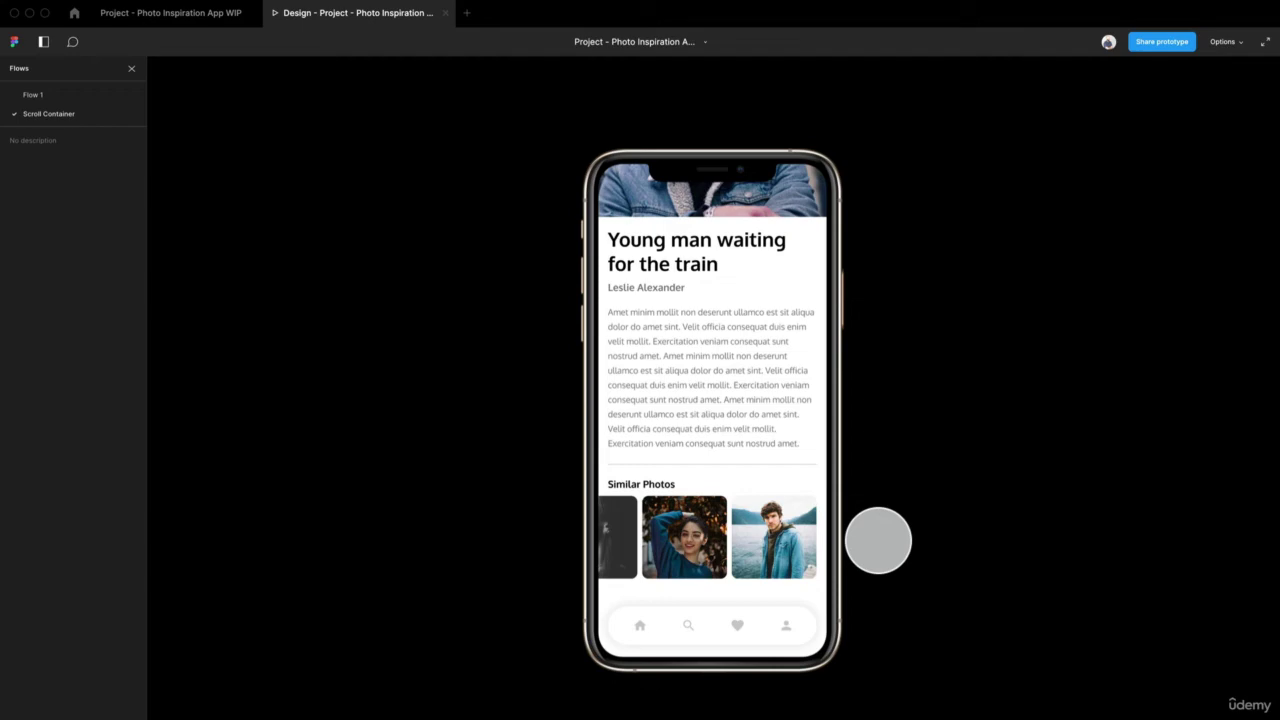
left_click(198, 14)
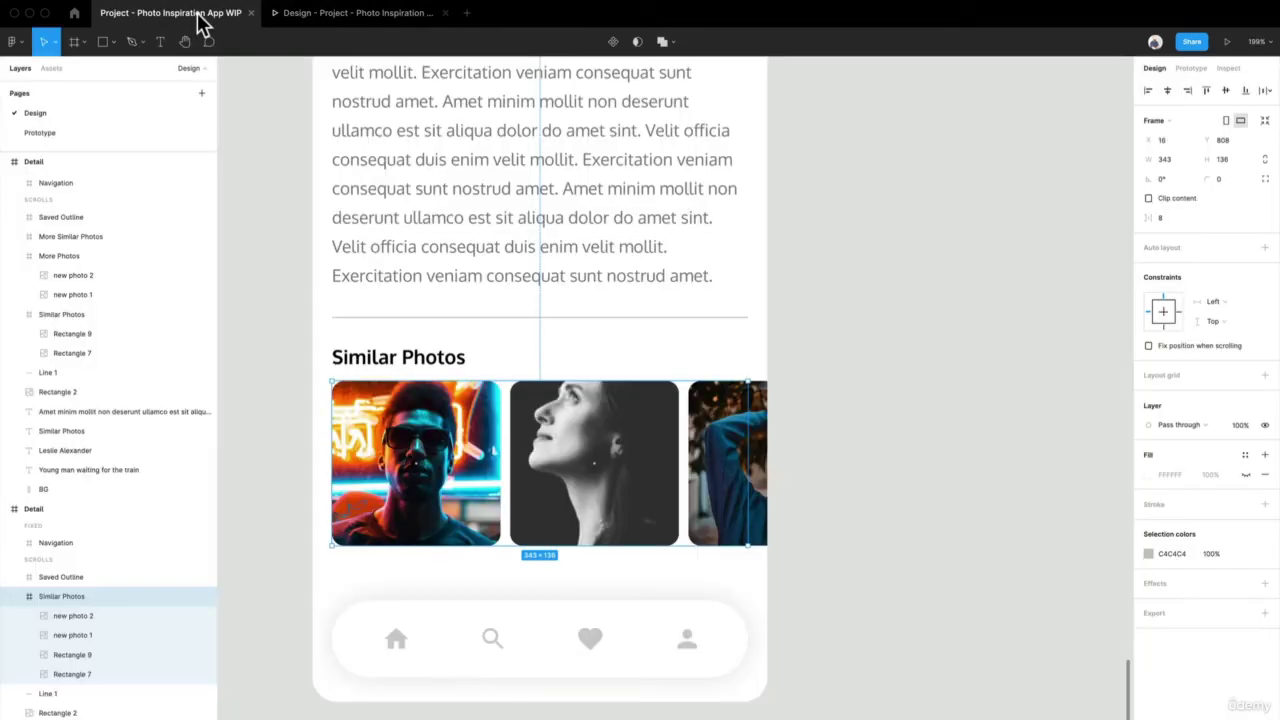
Run Flow 1 in the prototype preview, open the young man's photo and swipe the Similar Photos on its Detail screen
scroll(591, 443, "down", 5)
scroll(701, 440, "up", 5)
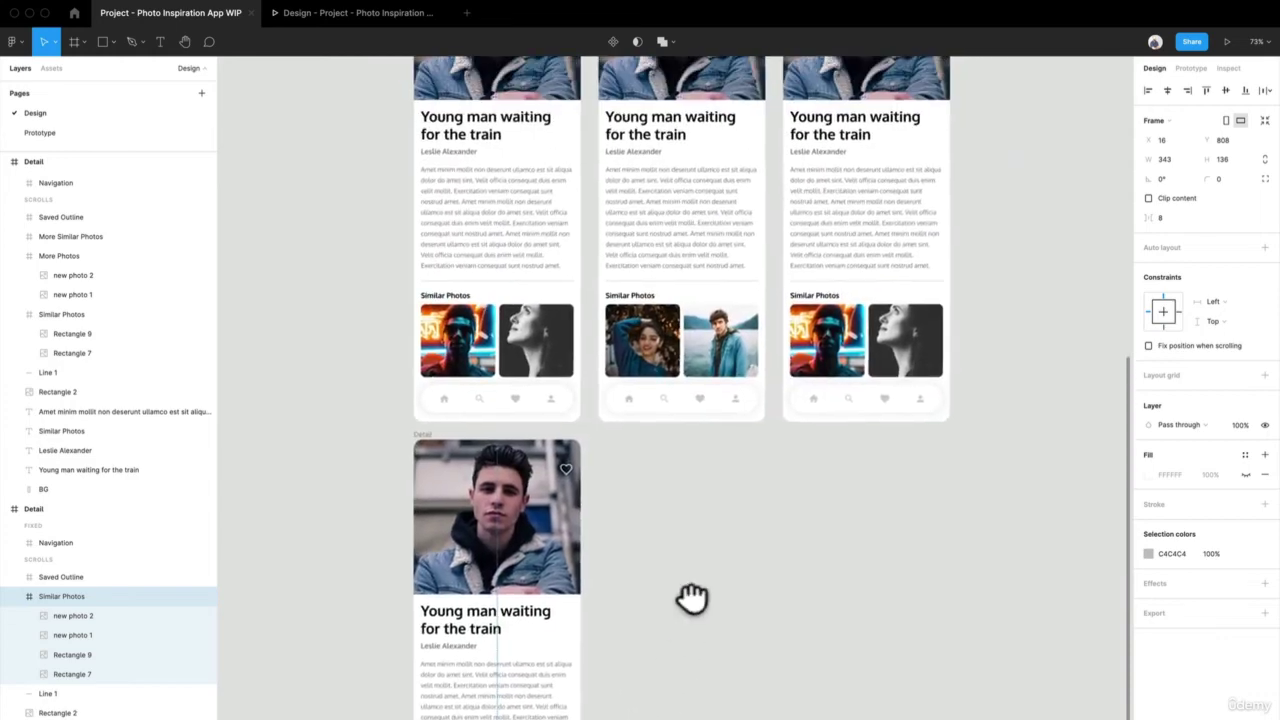
scroll(571, 360, "up", 5)
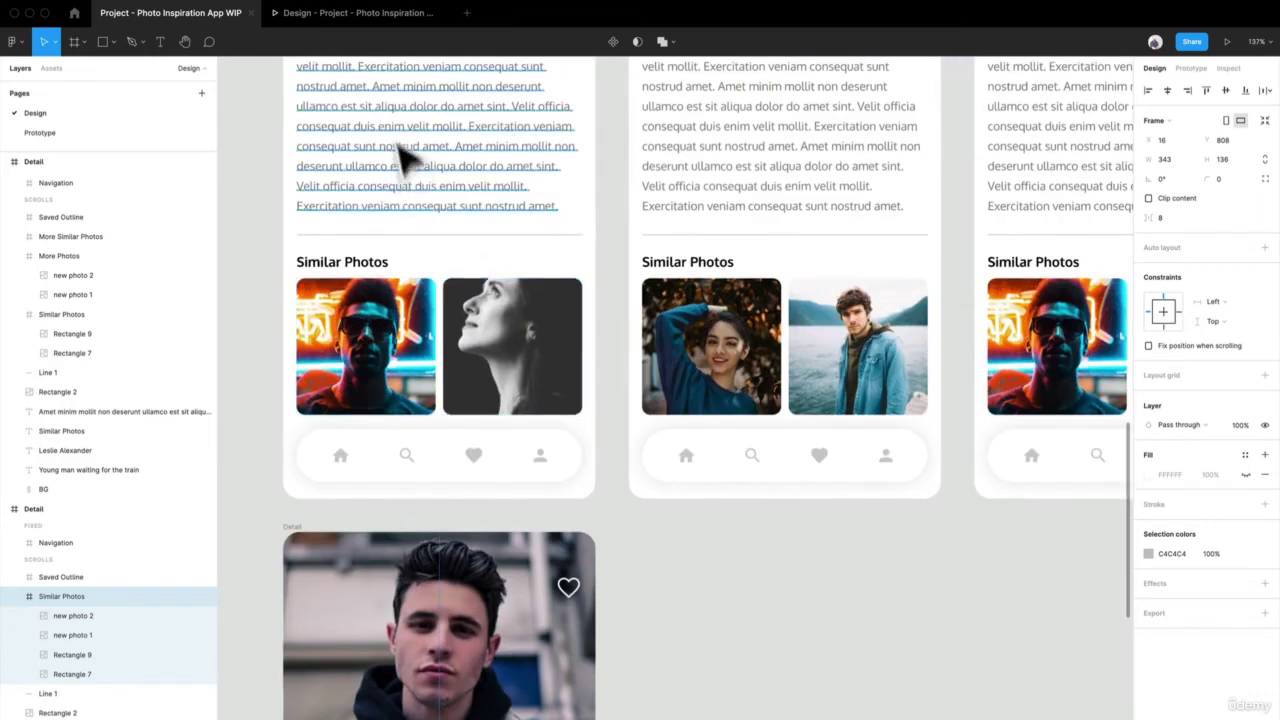
left_click(343, 16)
left_click(43, 97)
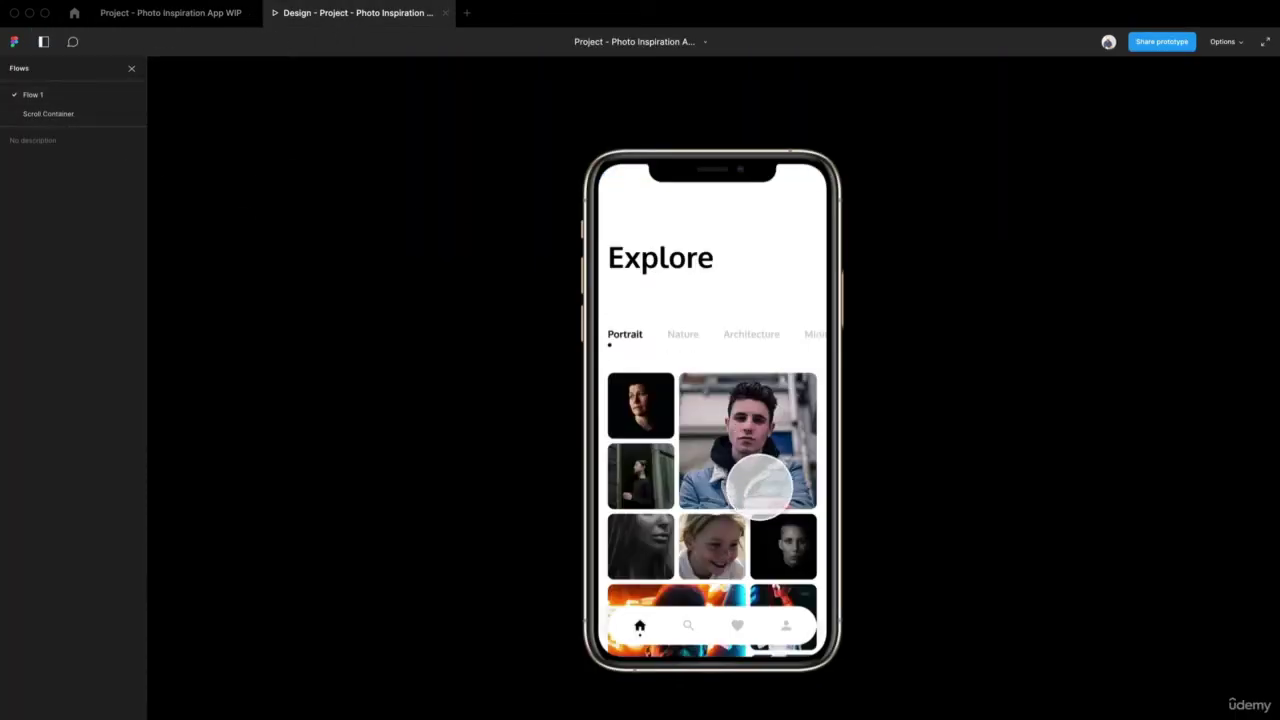
scroll(760, 485, "down", 3)
left_click(743, 286)
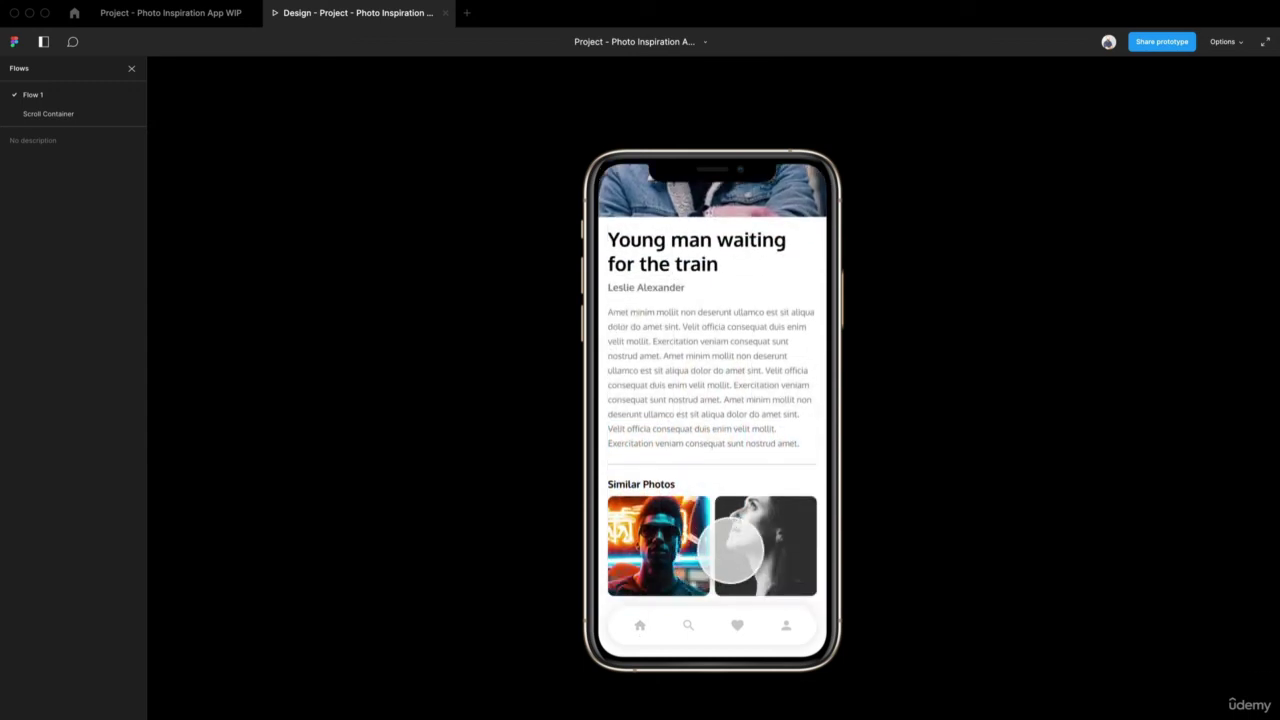
left_click_drag(752, 556, 666, 610)
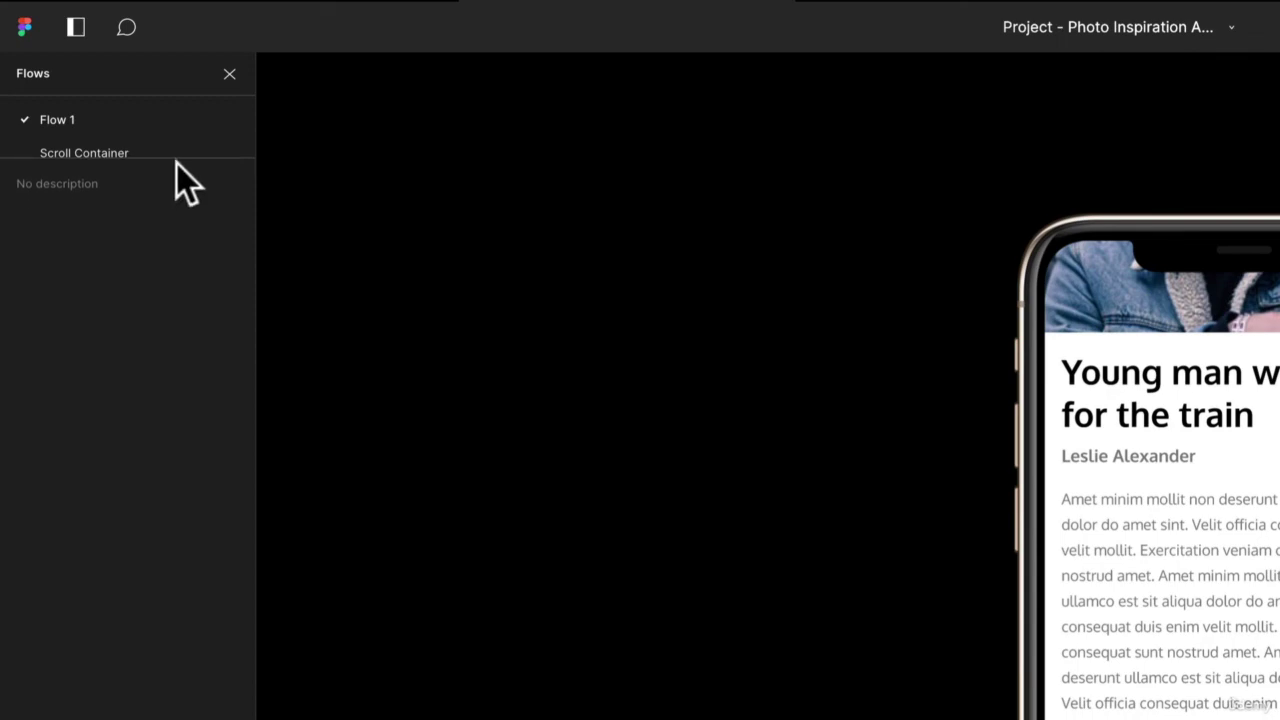
Enlarge the flows list and test the Scroll Container flow by swiping its photo row and scrolling the page vertically
left_click_drag(183, 157, 130, 196)
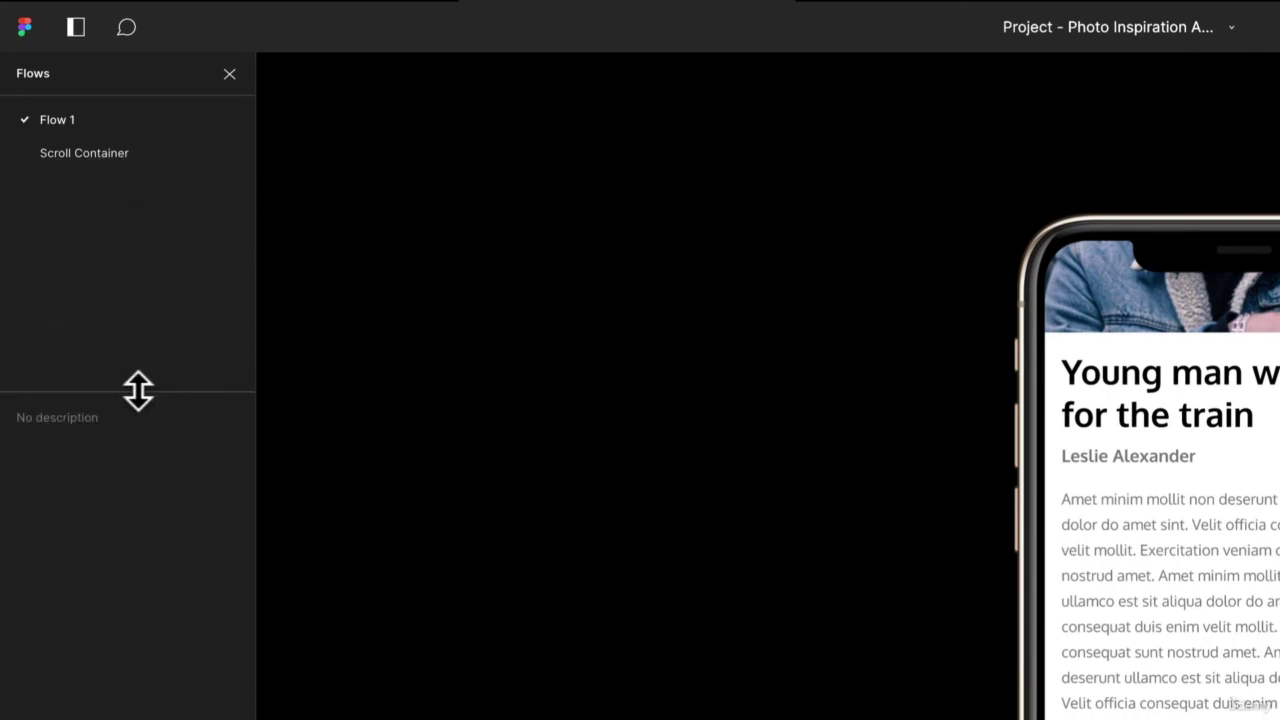
left_click(90, 153)
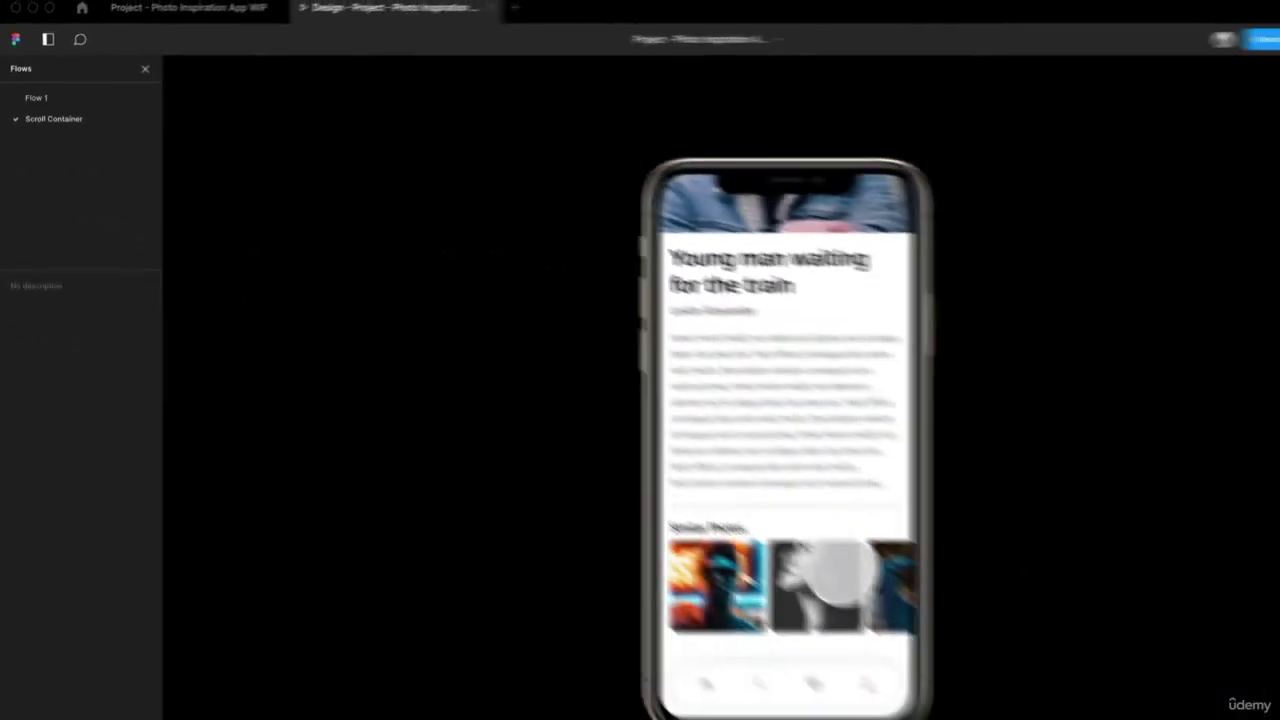
left_click_drag(719, 527, 783, 534)
scroll(780, 536, "up", 3)
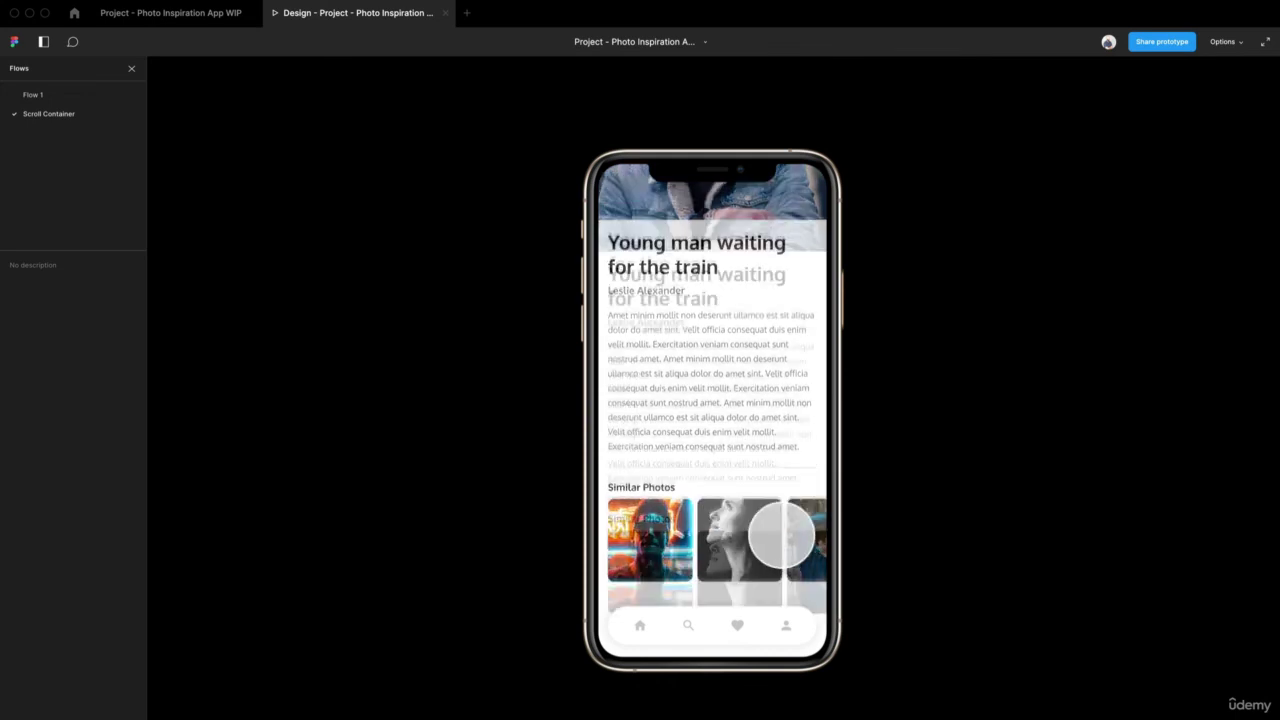
scroll(780, 536, "down", 2)
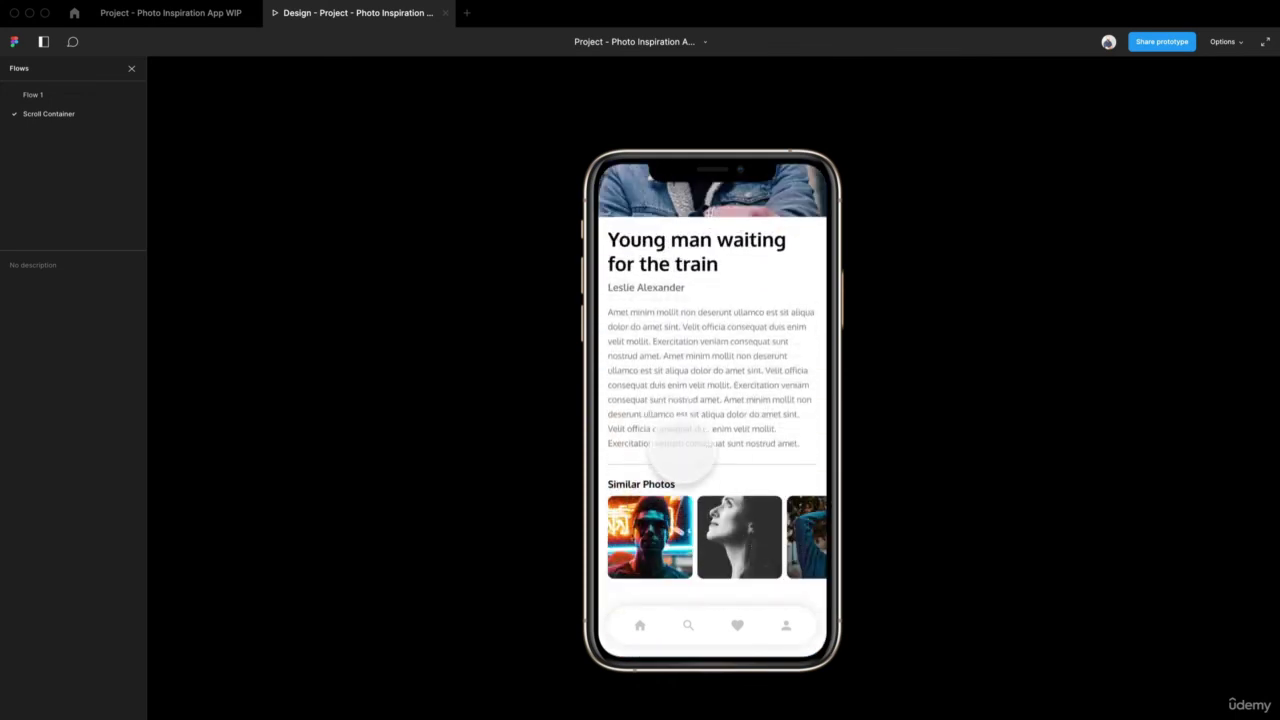
scroll(686, 400, "up", 3)
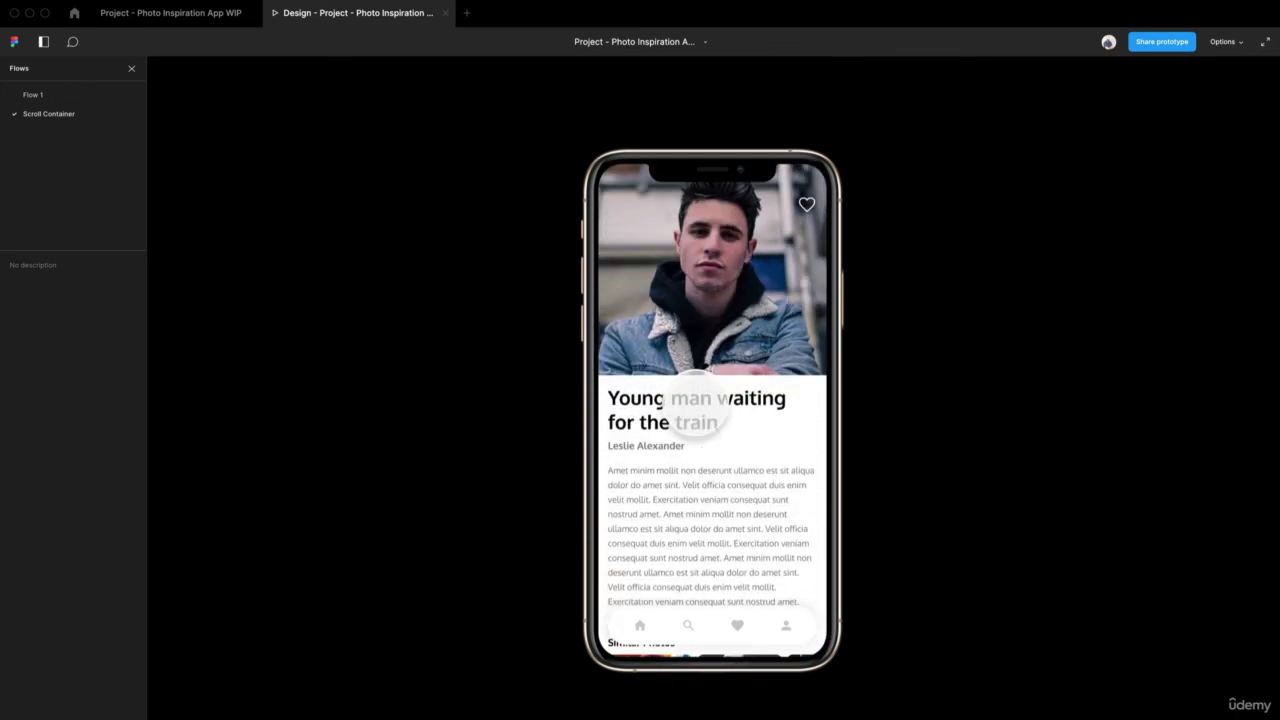
Replay Flow 1 from the Explore screen and swipe the Detail screen's Similar Photos to the second pair
left_click(61, 98)
left_click(783, 438)
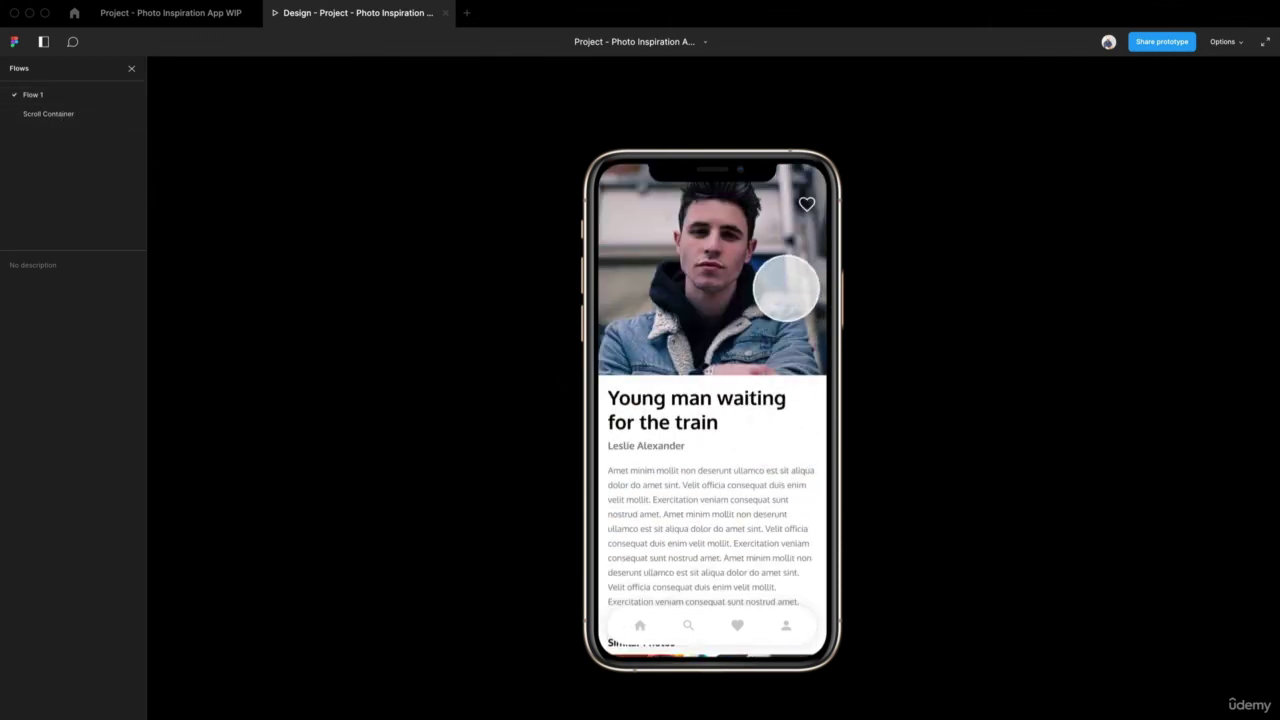
scroll(736, 520, "down", 3)
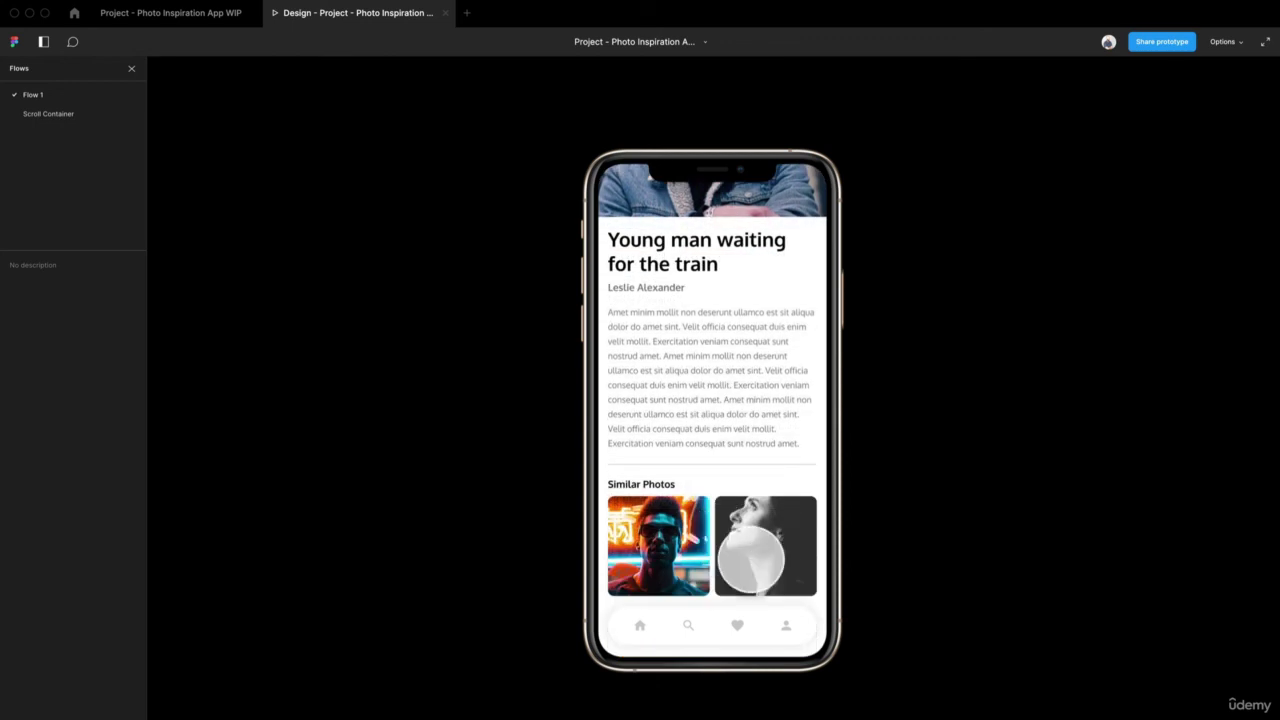
left_click_drag(750, 563, 531, 571)
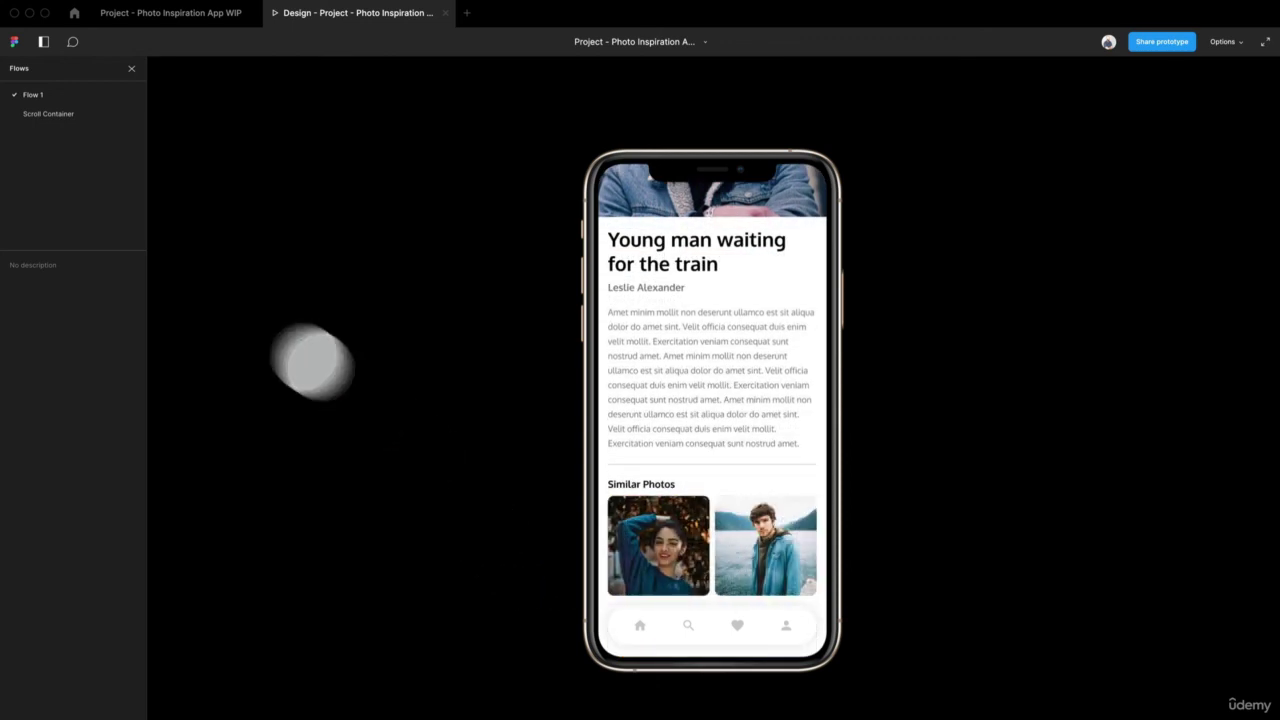
Replay the Scroll Container flow and swipe its Similar Photos row to the last photo for comparison
left_click(79, 113)
scroll(705, 510, "down", 3)
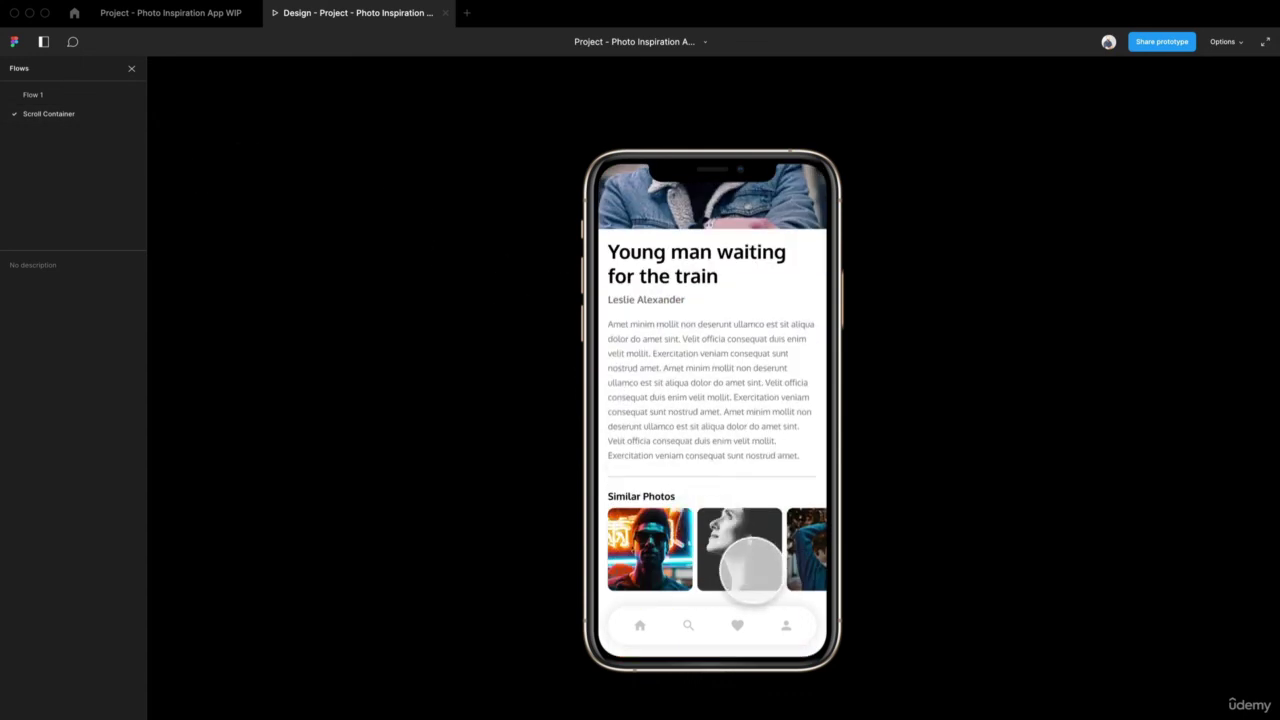
left_click_drag(750, 560, 559, 563)
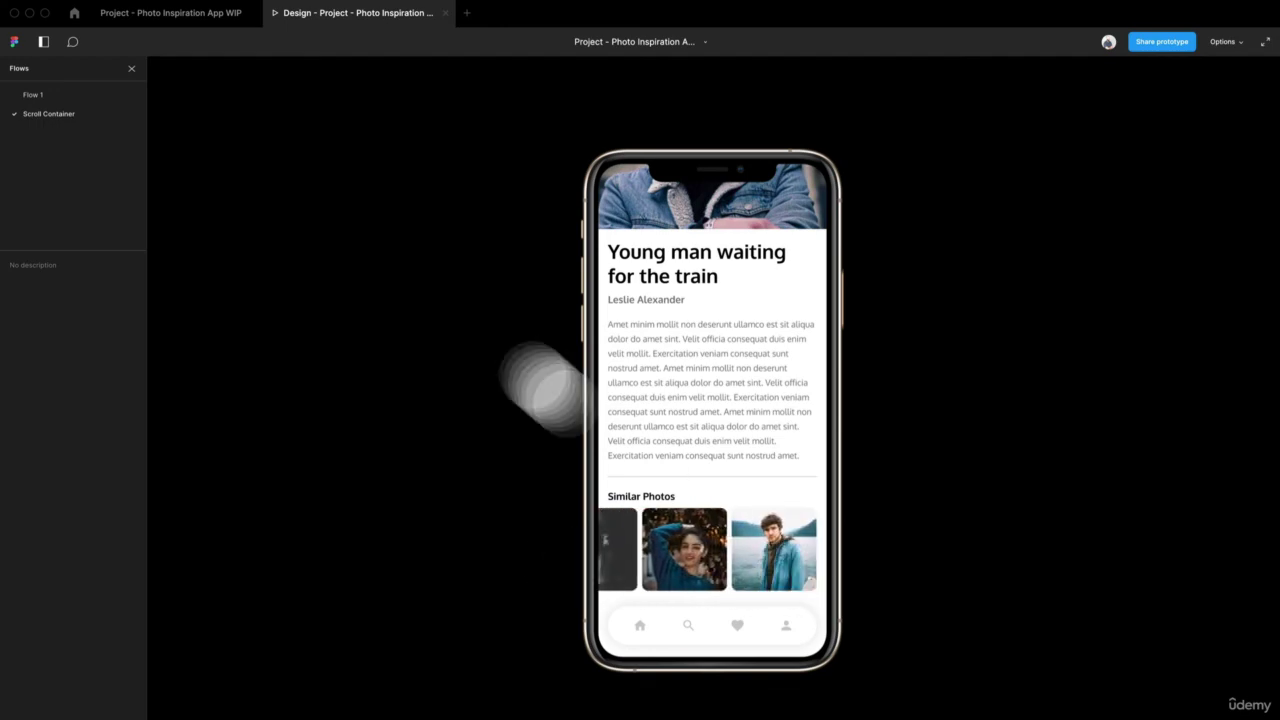
Return to the design file and show the selected Similar Photos frame's prototype settings with its overflow scrolling option
left_click(191, 14)
scroll(680, 437, "down", 5)
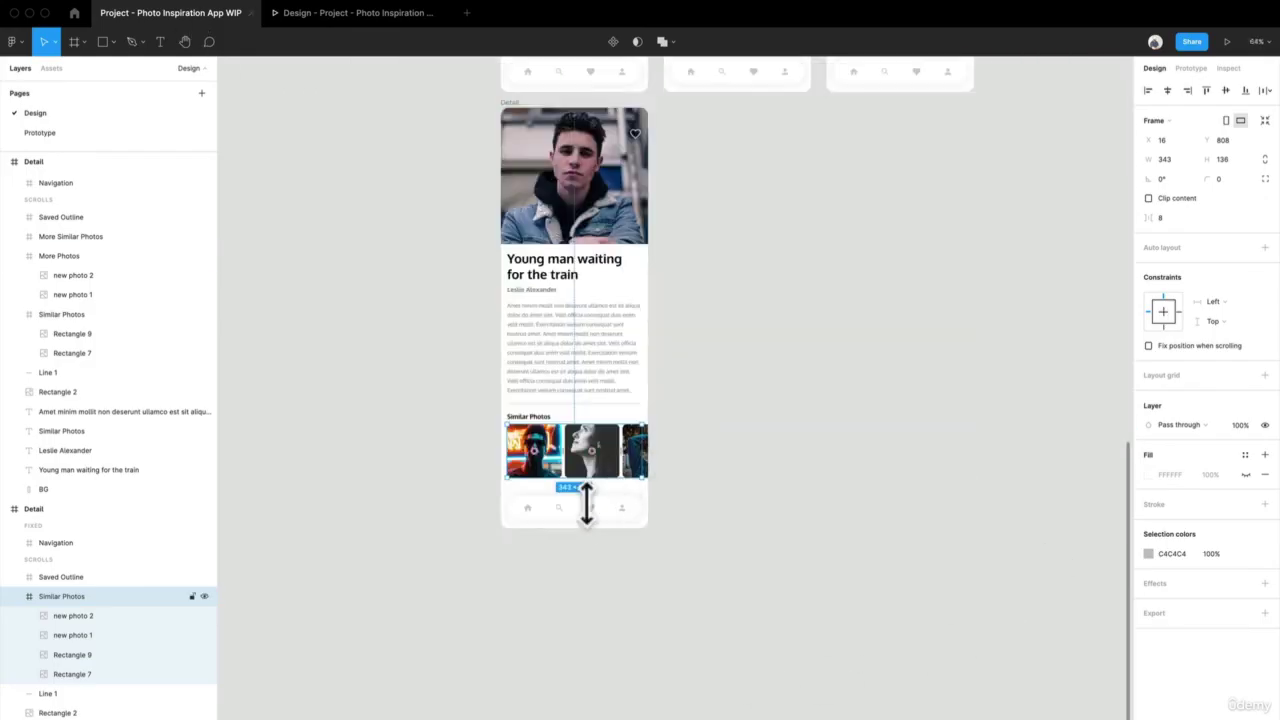
scroll(582, 443, "up", 5)
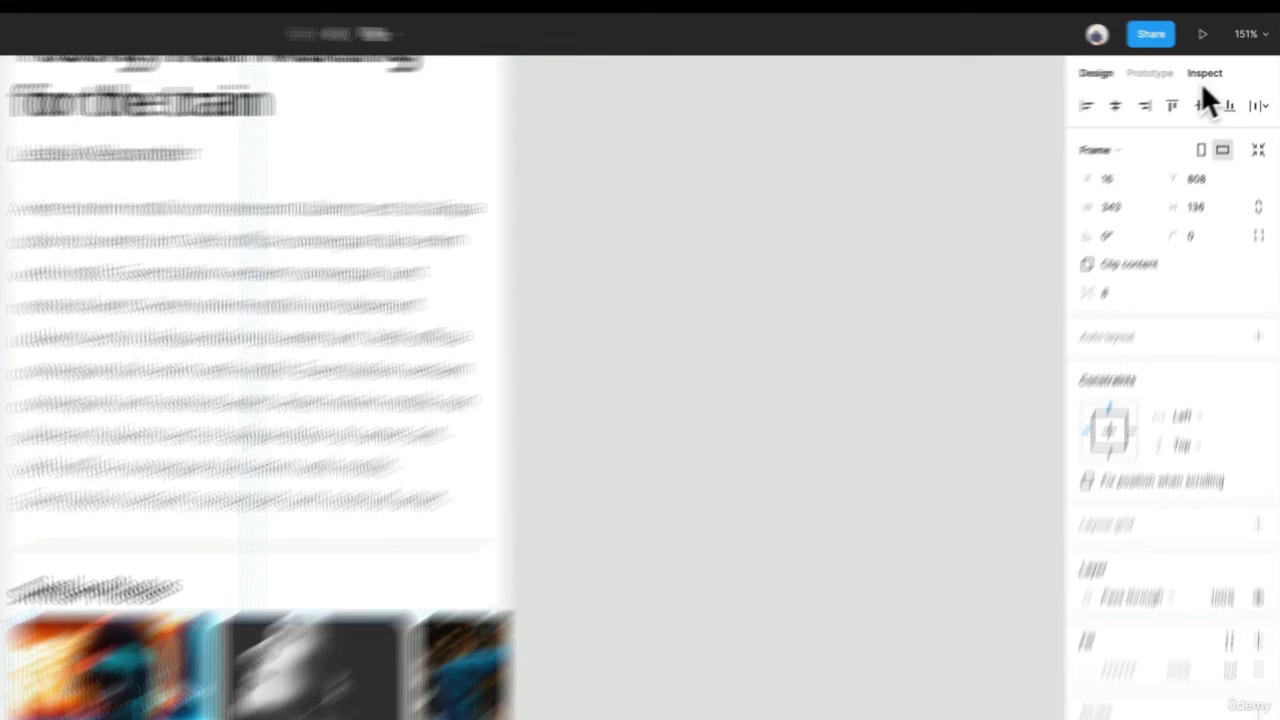
left_click(1191, 68)
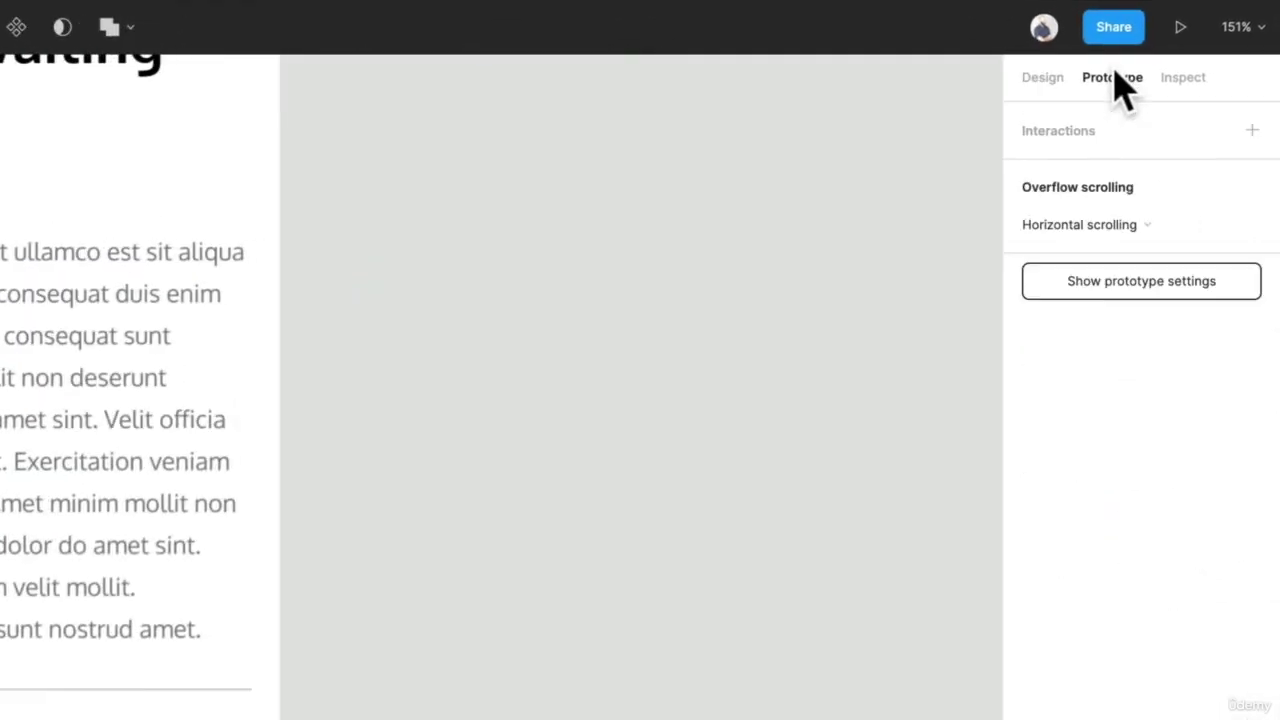